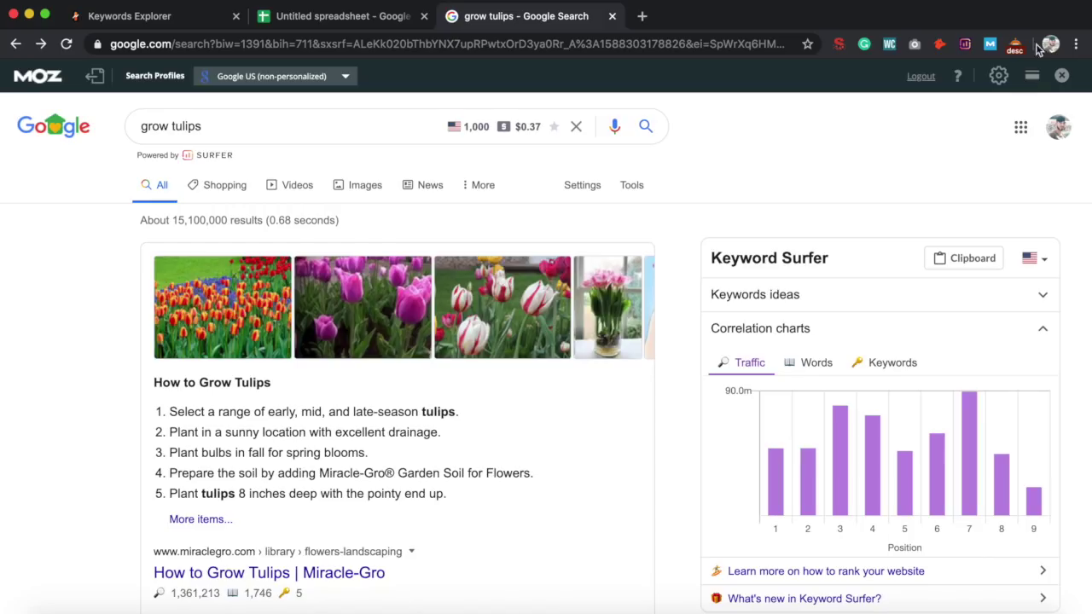
Bring up Spotlight over the 'grow tulips' Google results and Keyword Surfer chart.
key("super+space")
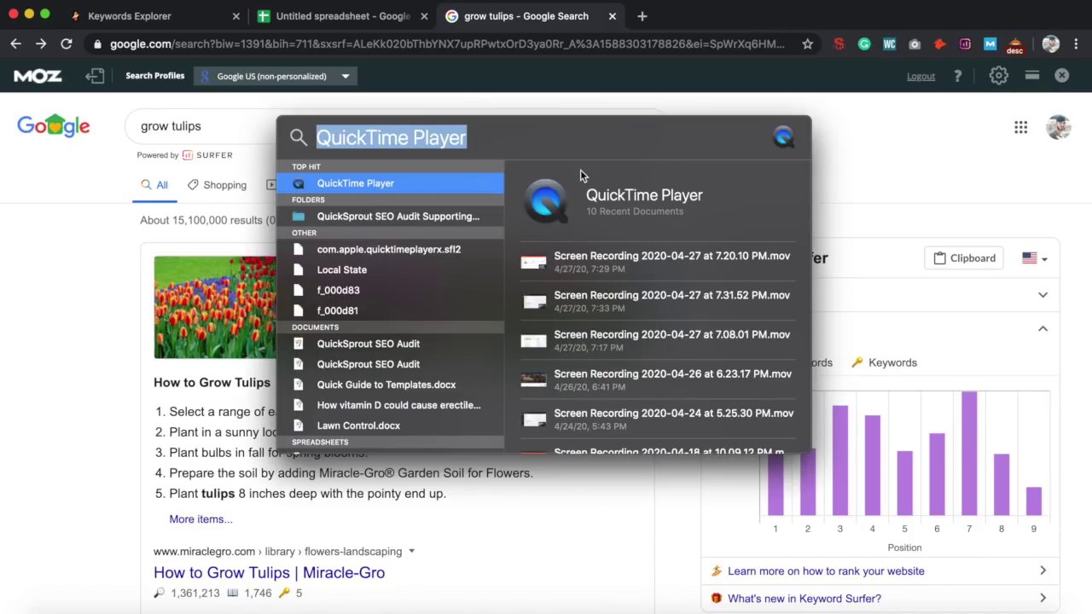
Launch TextEdit from Spotlight and create a new blank document.
key("BackSpace")
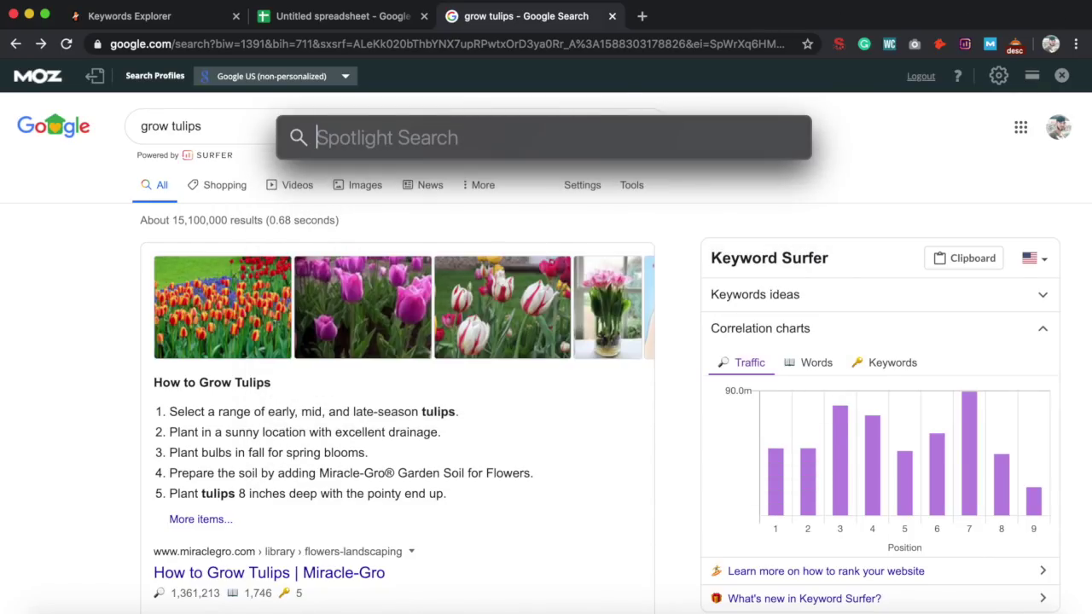
type("tex")
key("Return")
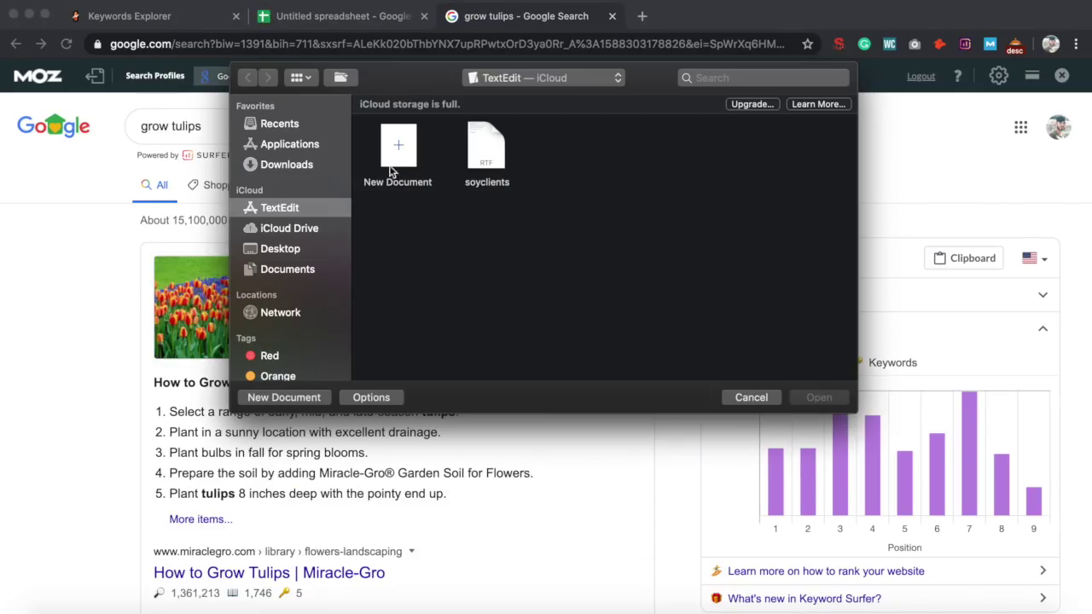
double_click(393, 152)
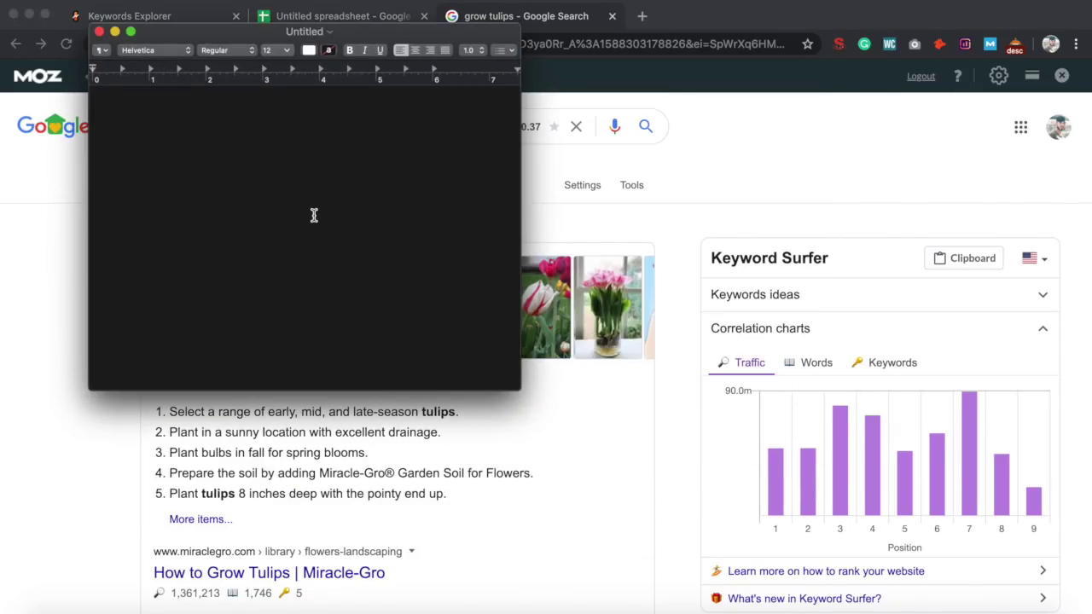
Set the text size to 72 and type '1.Relevant', then start a new line.
left_click(286, 50)
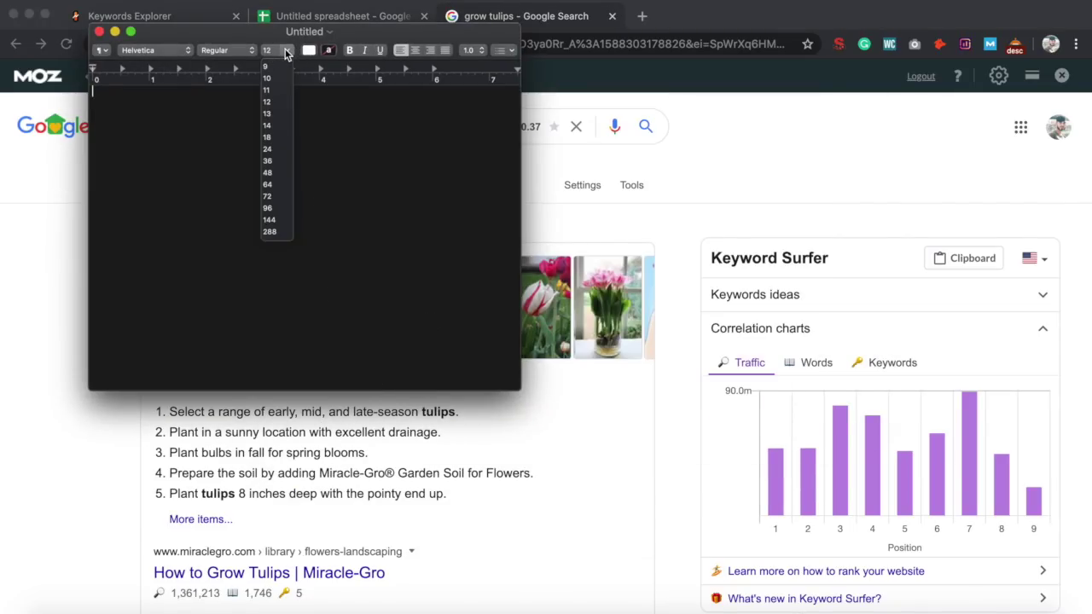
left_click(275, 197)
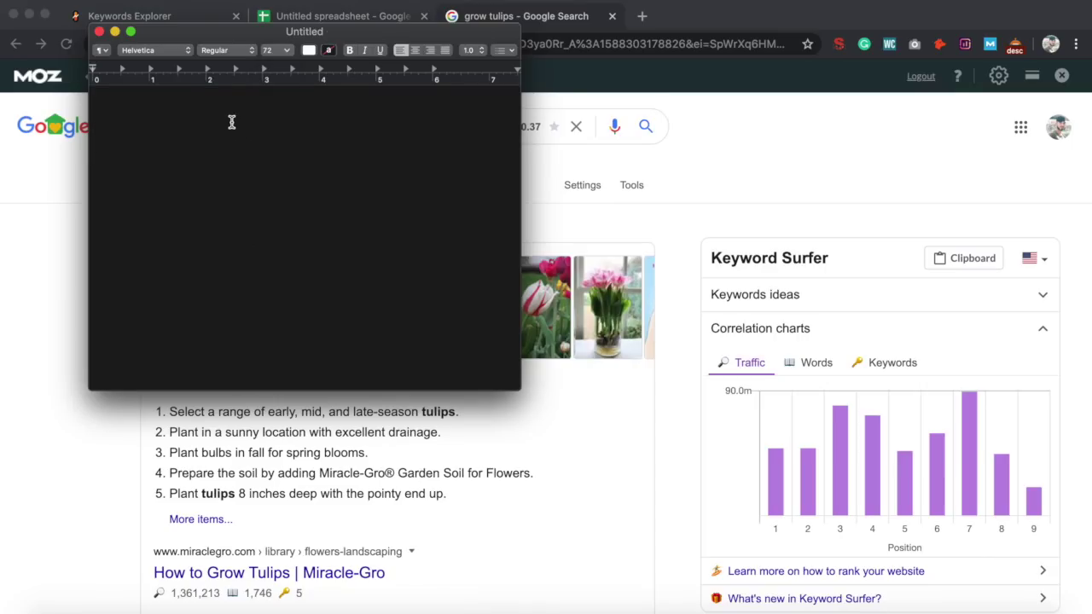
type("Relevant")
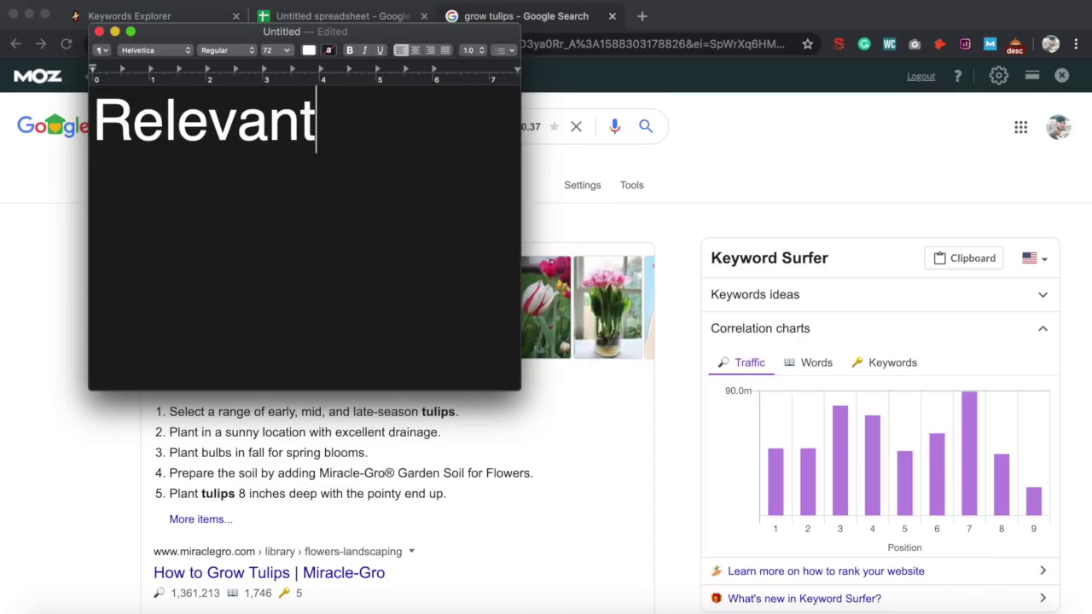
key("Left")
key("Left")
key("Left")
key("Left")
key("Left")
key("Left")
key("Left")
key("Left")
type("1.")
key("Right")
key("Right")
key("Right")
key("Right")
key("Right")
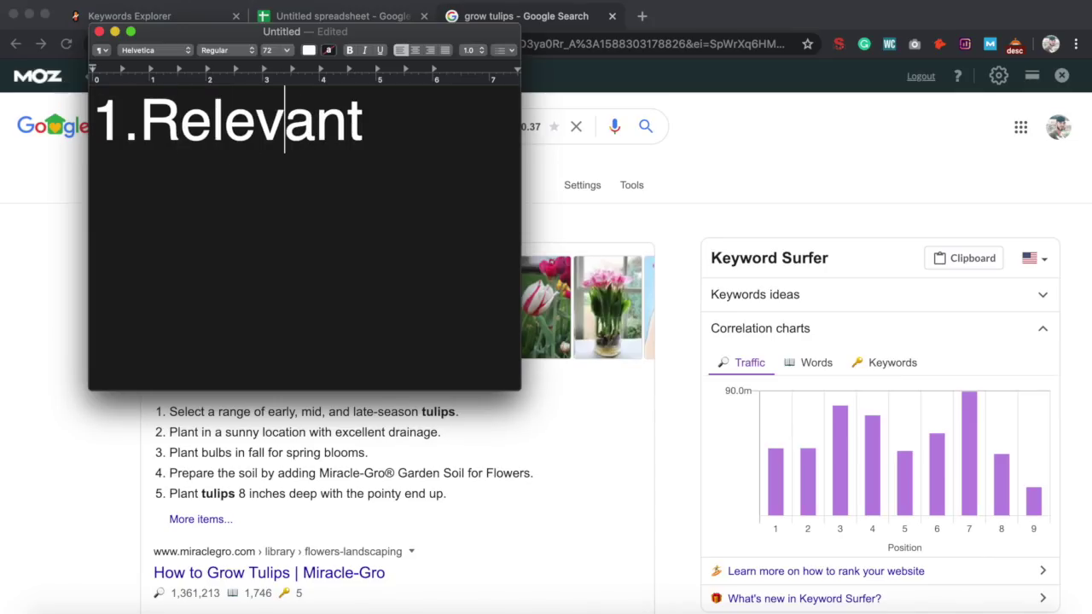
key("Right")
key("Right")
key("Right")
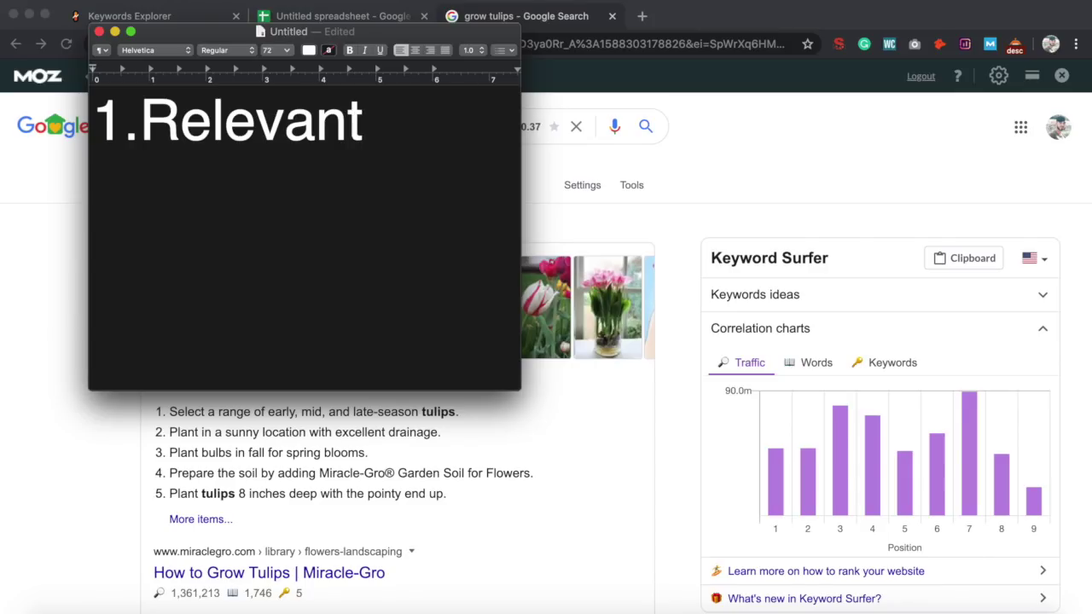
key("Return")
Type '2.Domain Authority' and begin the note 'DA-10 (KW' on the next line.
type("2.")
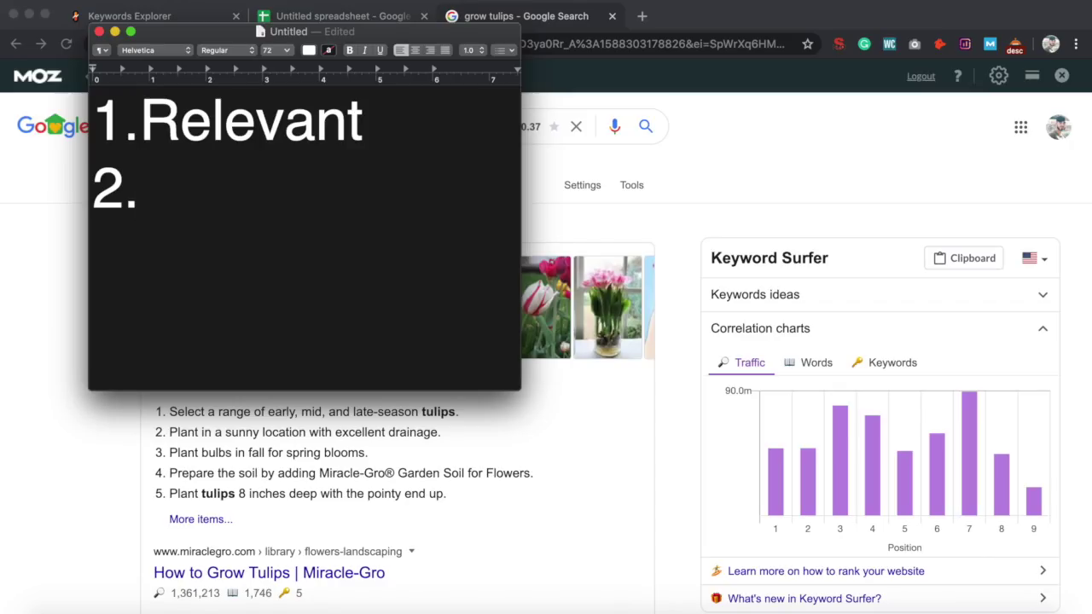
type("Domain Authority")
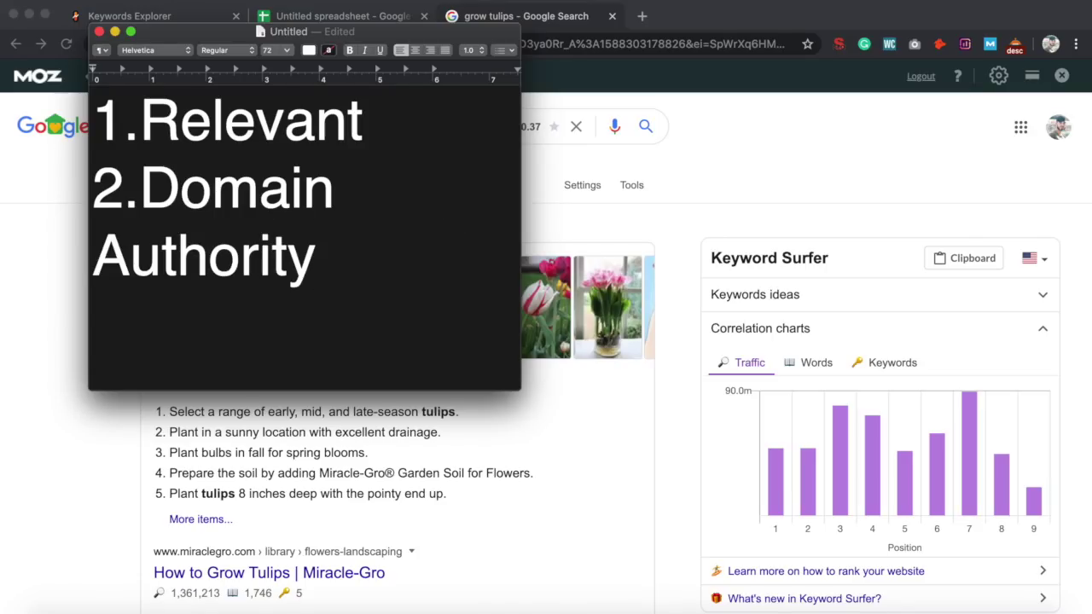
key("Return")
type("DA-")
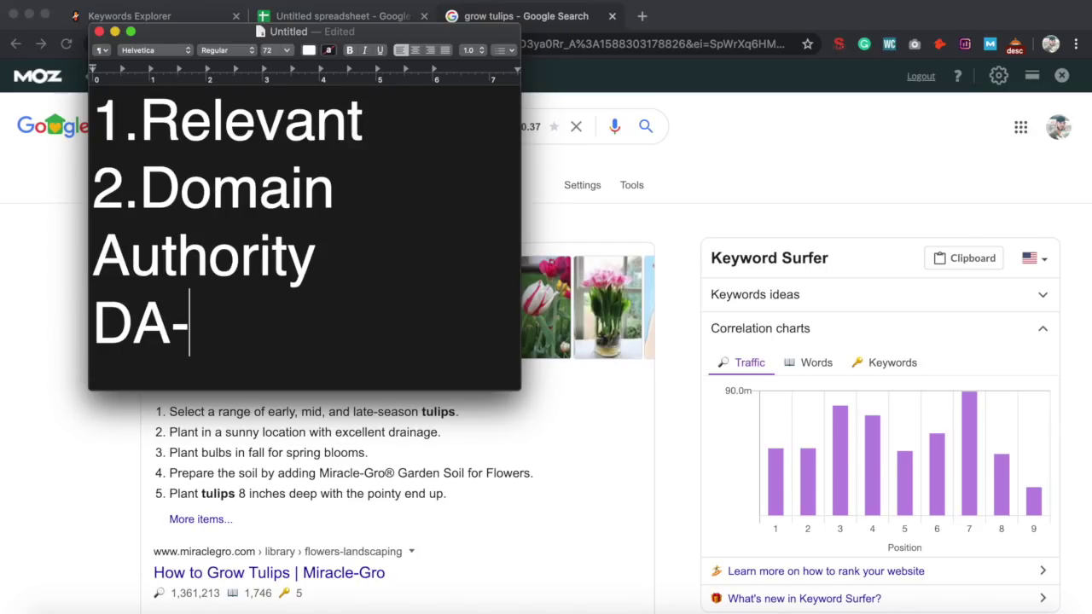
type("10")
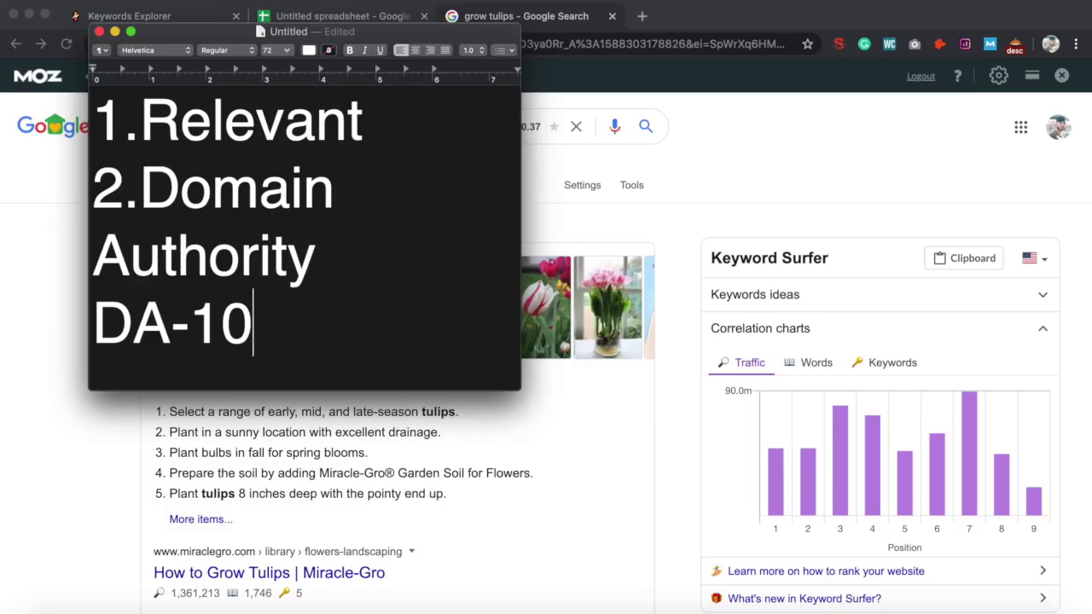
type(" (KW")
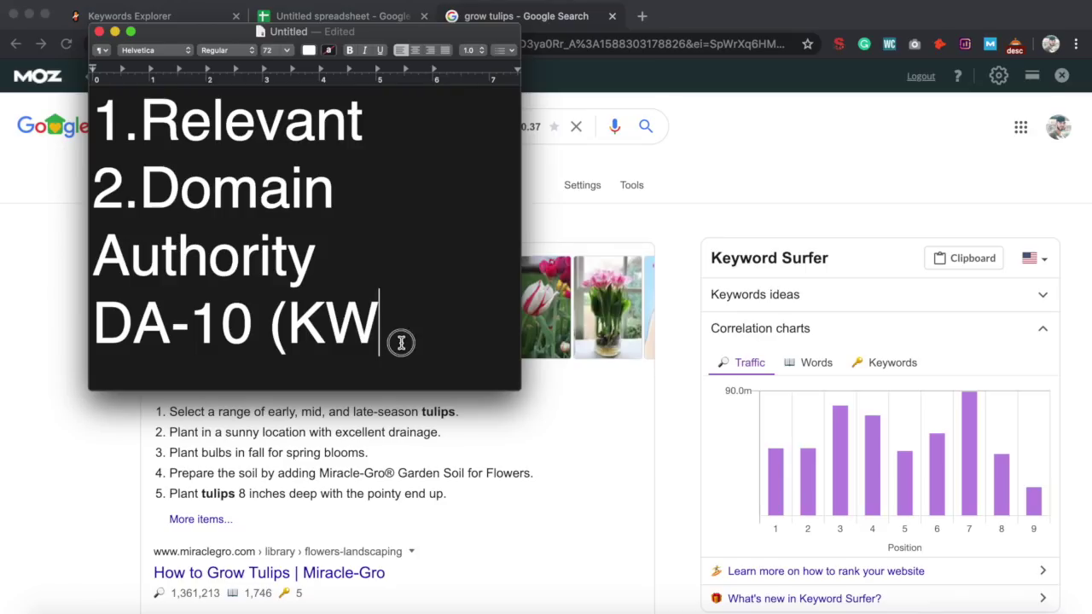
Shrink the note line to 48 point and finish it as 'DA-10 (KW 0-20)'.
left_click_drag(401, 346, 96, 324)
left_click(288, 49)
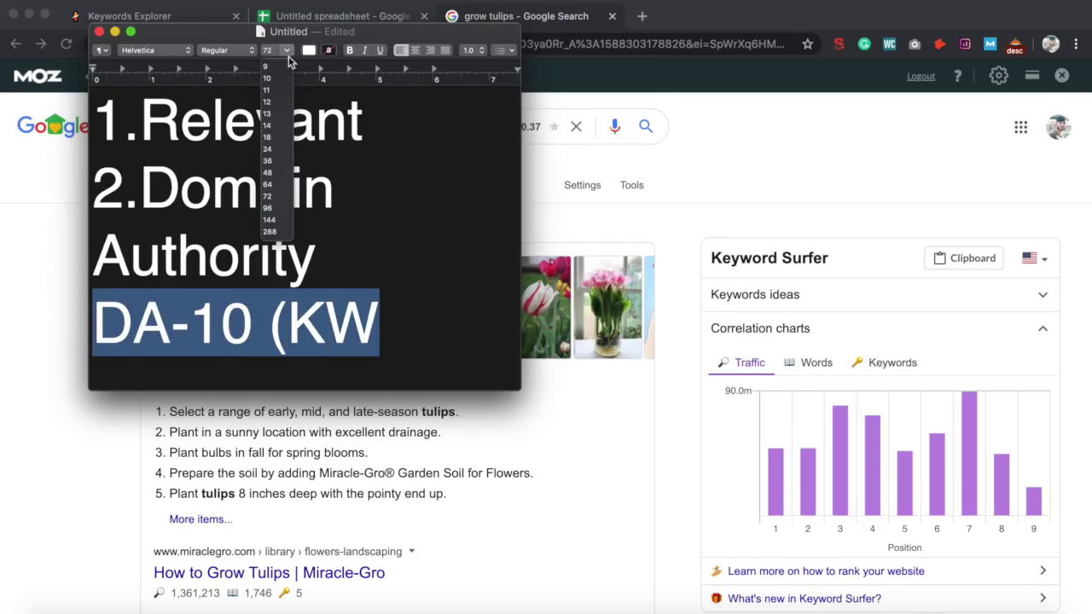
left_click(275, 174)
left_click(302, 311)
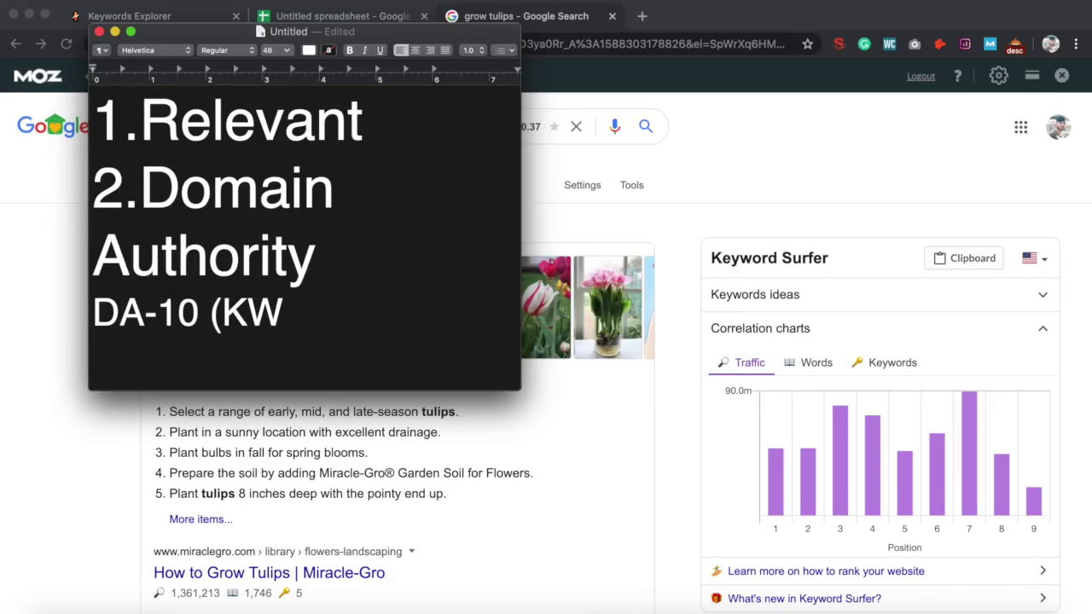
type("0-20)")
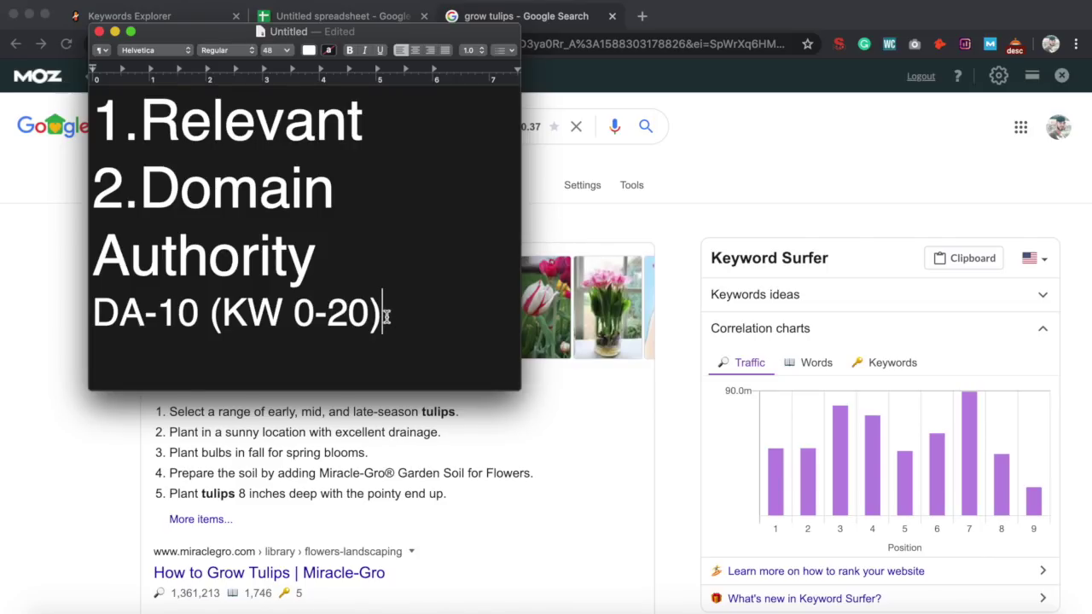
Highlight the 10 and 0-20 values in the note, then start a new line.
left_click_drag(316, 312, 293, 312)
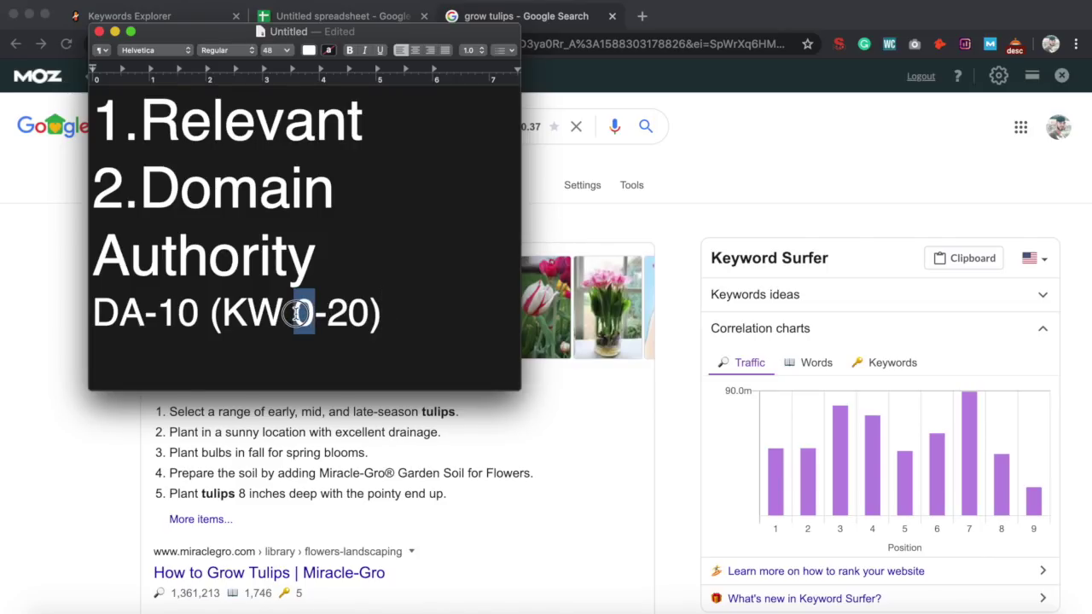
left_click(395, 314)
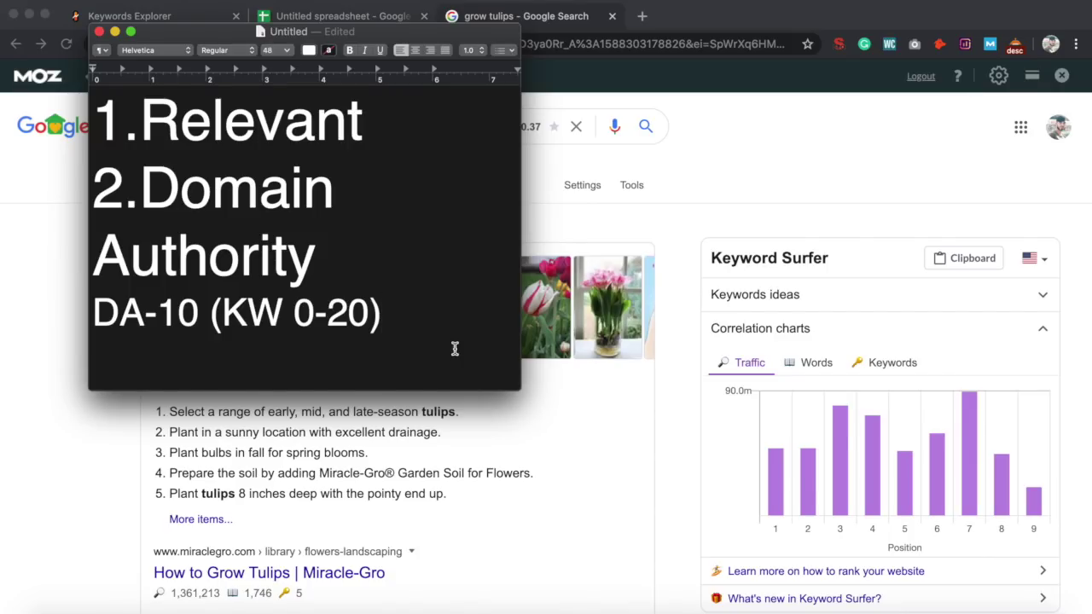
left_click_drag(293, 312, 364, 315)
left_click(298, 318)
double_click(296, 317)
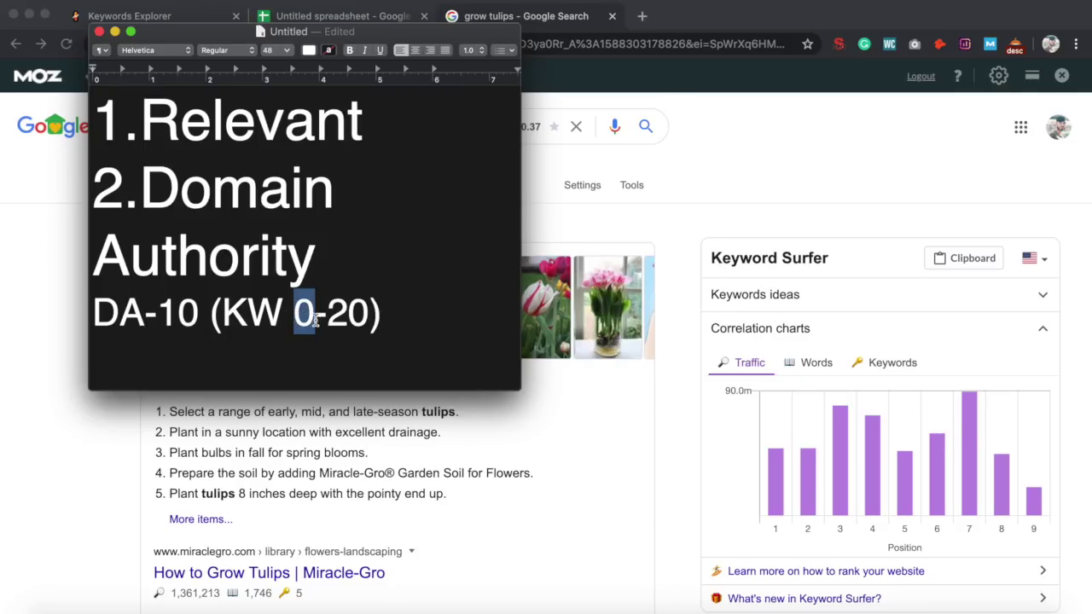
left_click(296, 318)
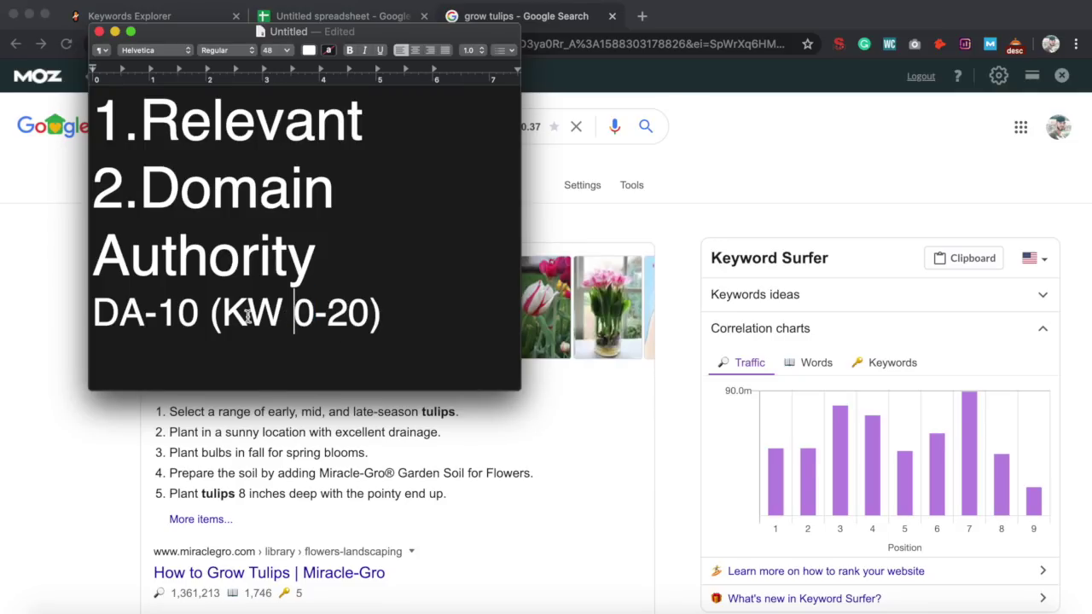
left_click(160, 313)
left_click_drag(160, 313, 200, 313)
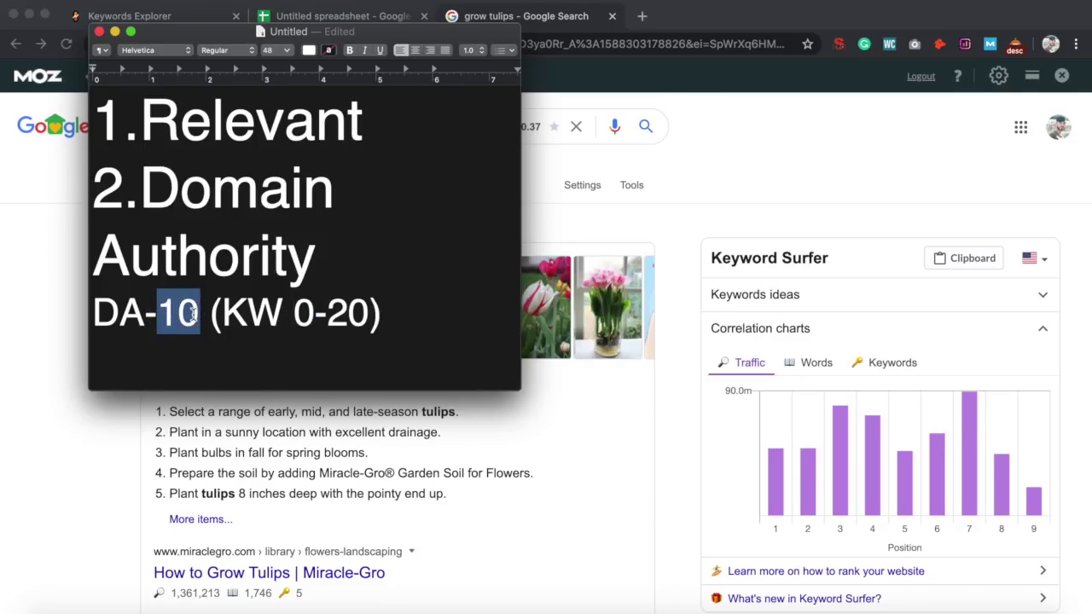
left_click_drag(290, 318, 375, 318)
left_click(404, 319)
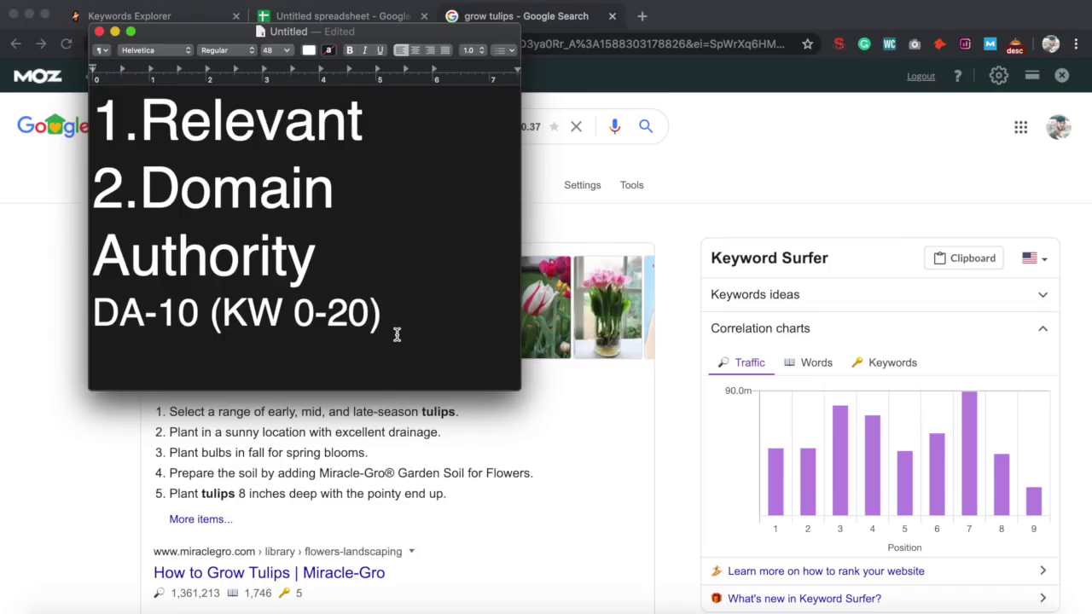
key("Return")
Type '3. On Page SEO' at 72 point and widen the note window.
left_click(289, 51)
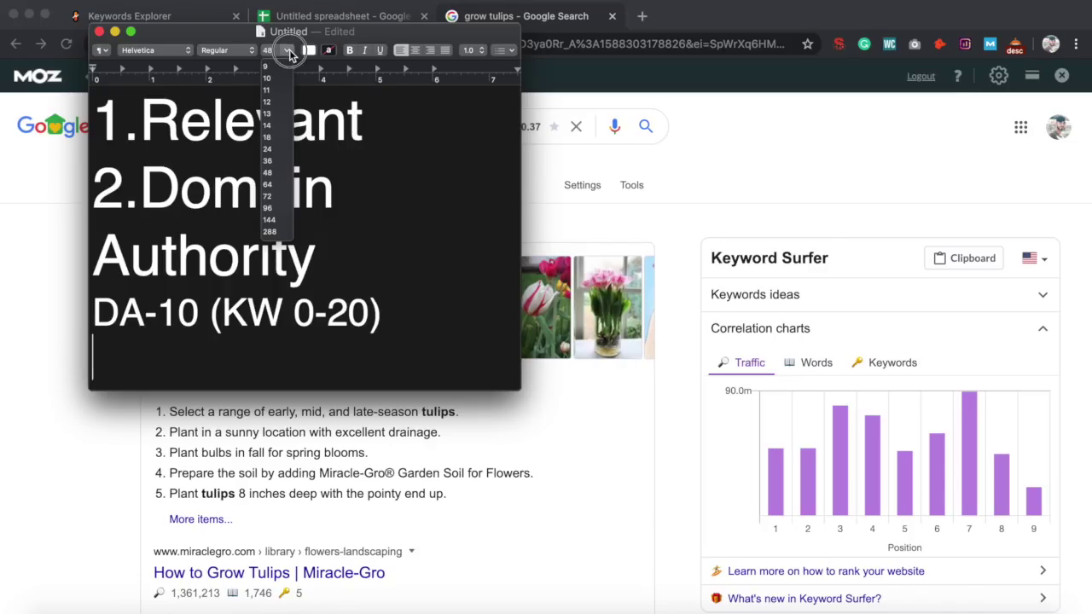
left_click(279, 197)
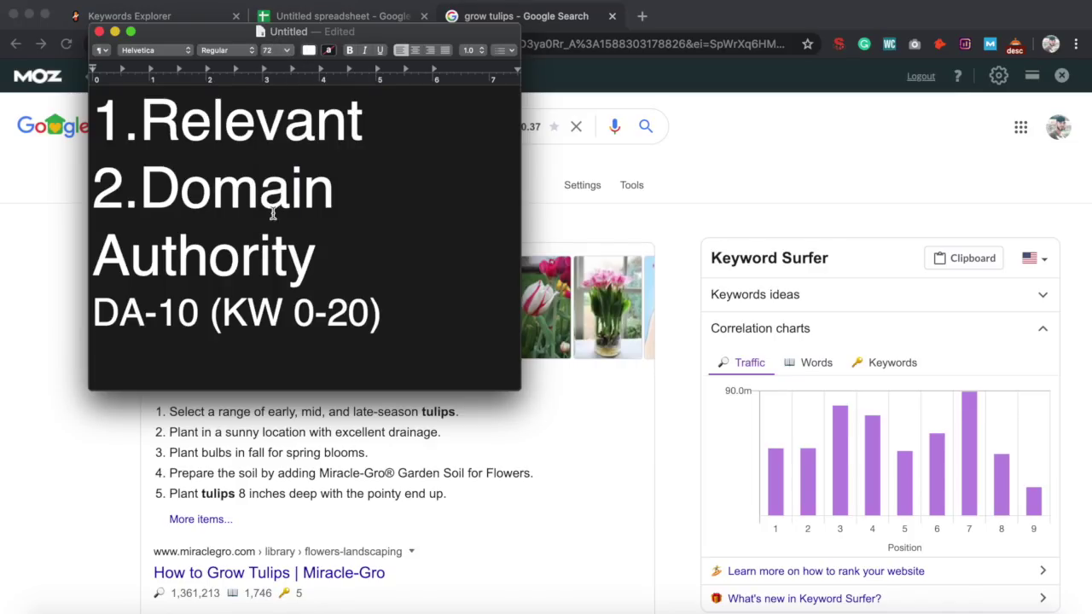
type("3.")
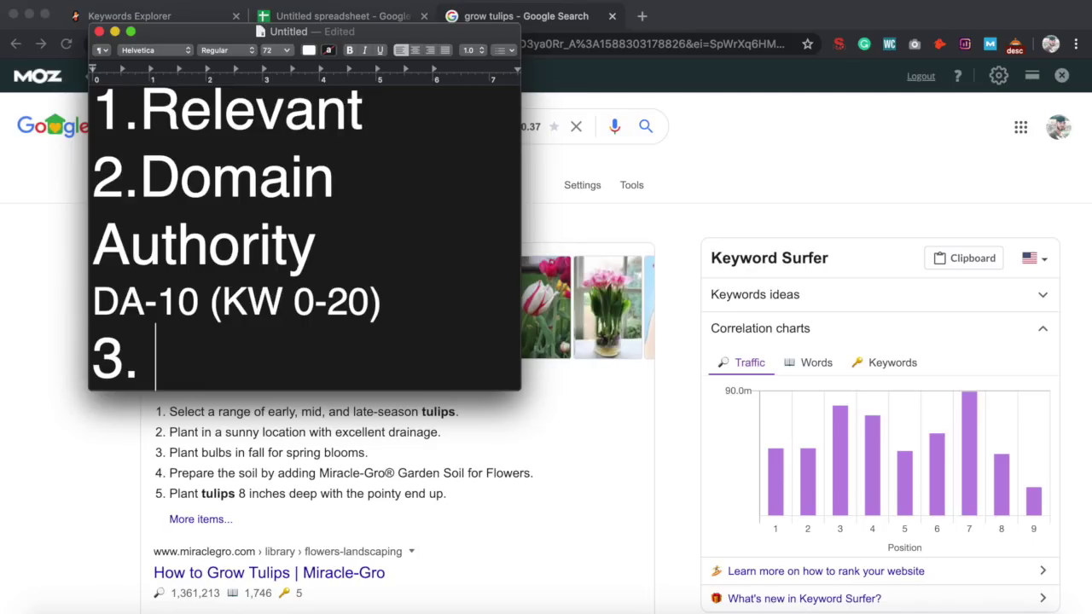
type(" On Page ")
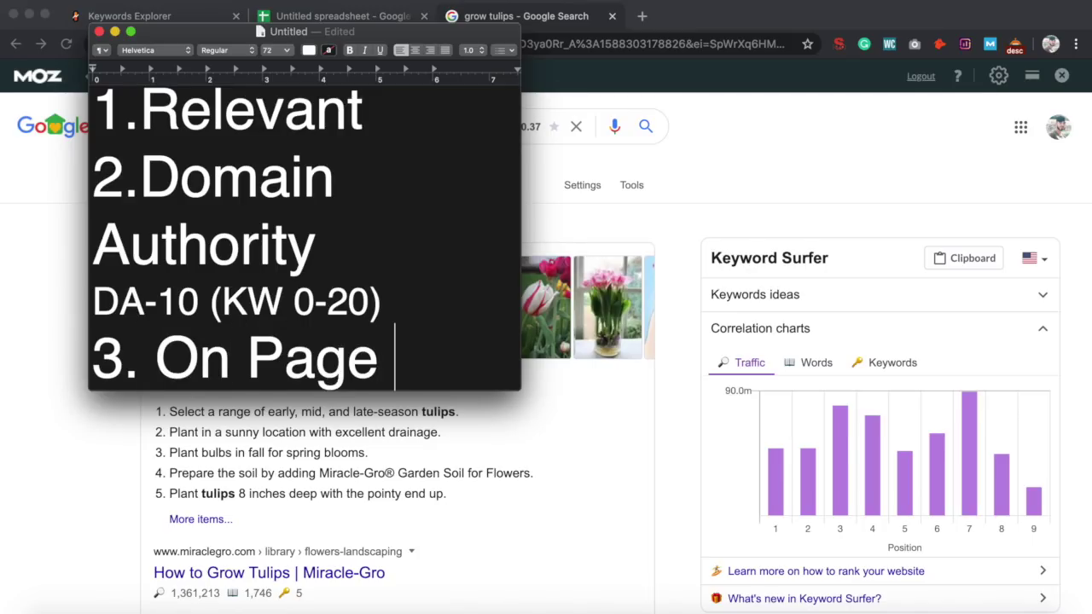
type("SEO")
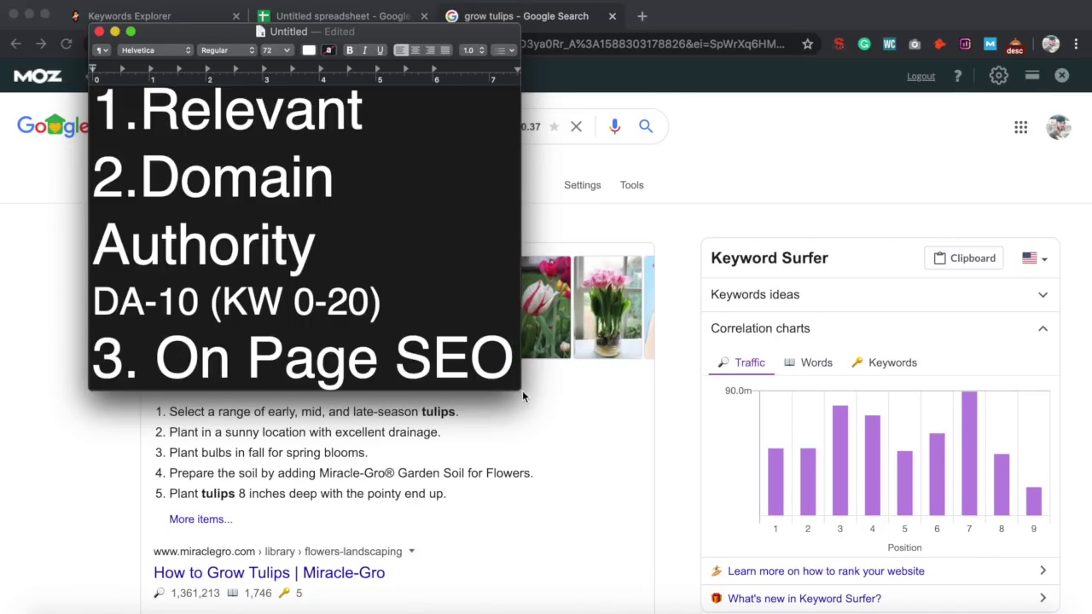
left_click_drag(519, 388, 676, 506)
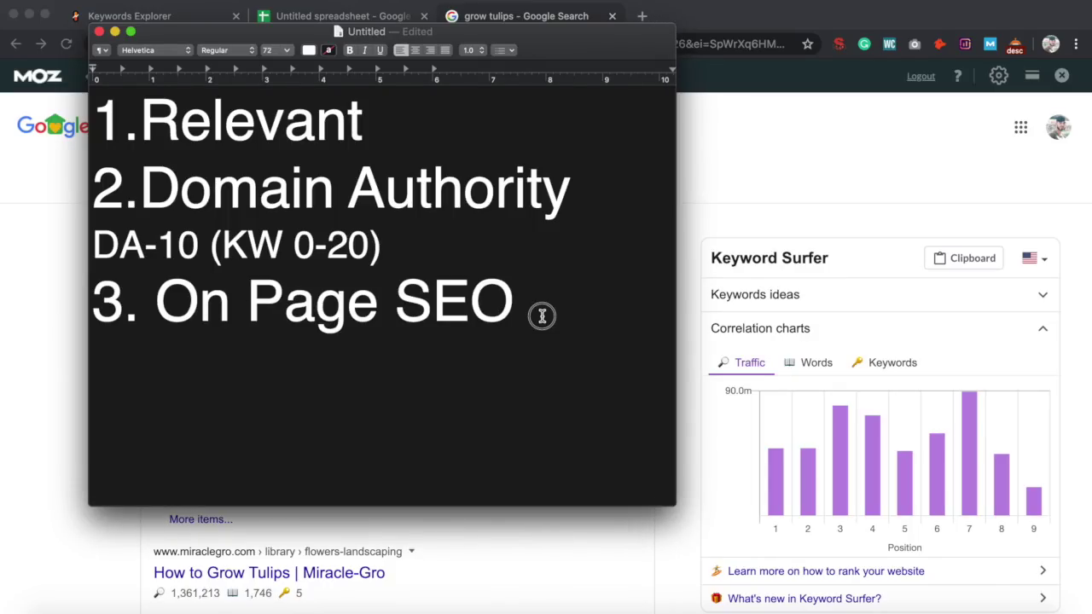
Add '4. Competitor analysis' on a new line after On Page SEO.
left_click_drag(541, 316, 105, 294)
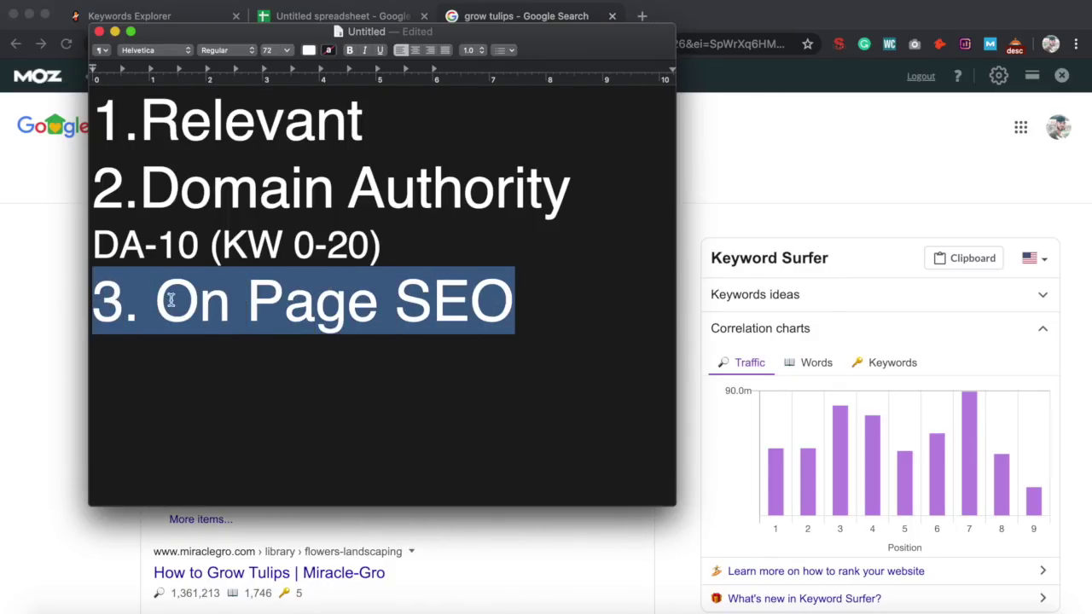
left_click(548, 323)
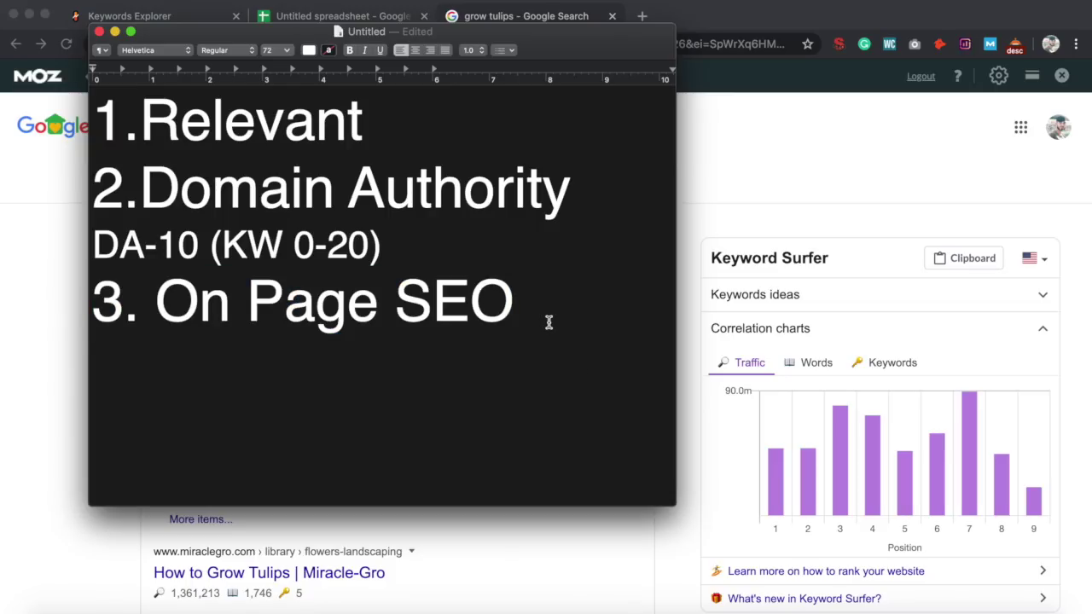
key("Return")
type("4. ")
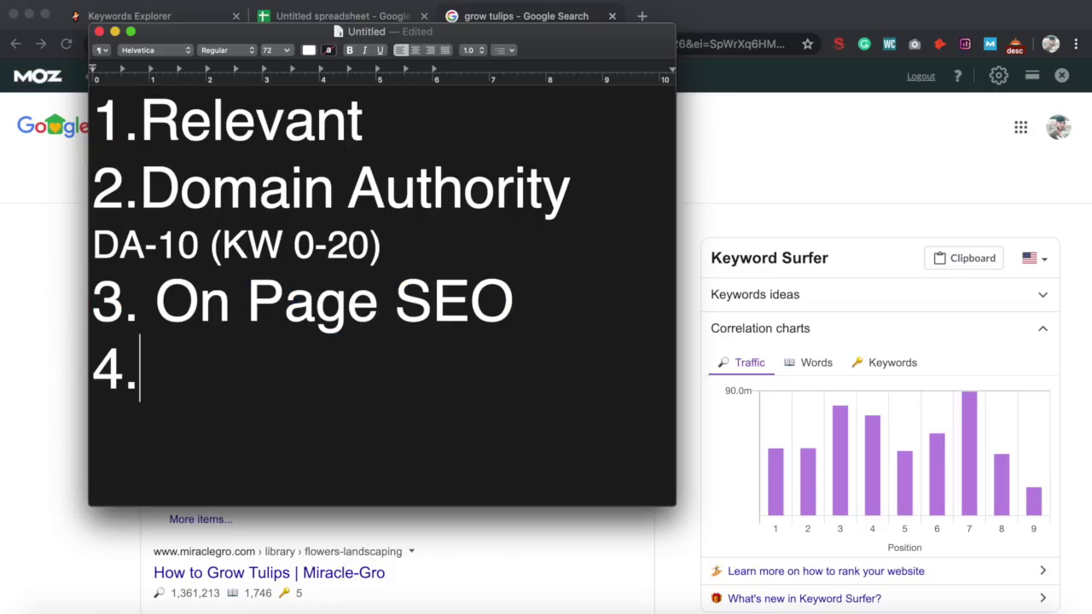
type("Competiro")
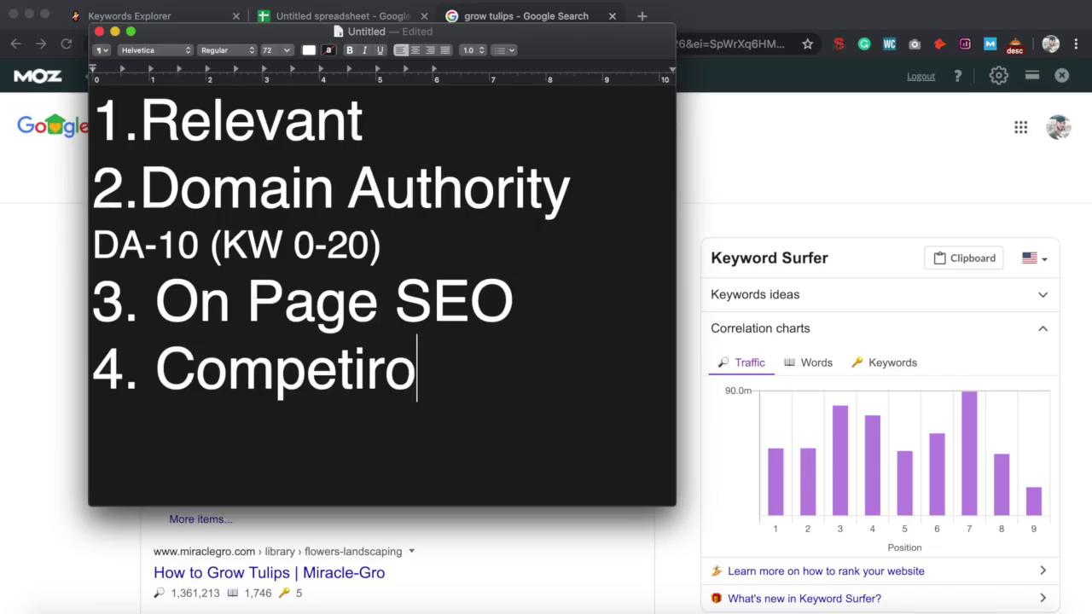
key("BackSpace")
key("BackSpace")
type("tor analy")
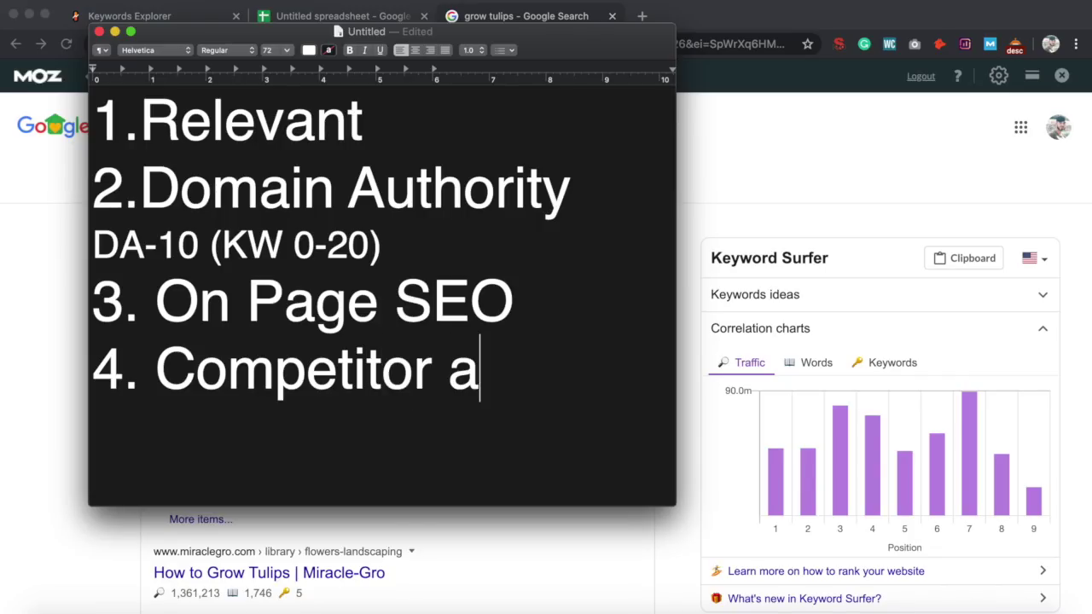
type("sis")
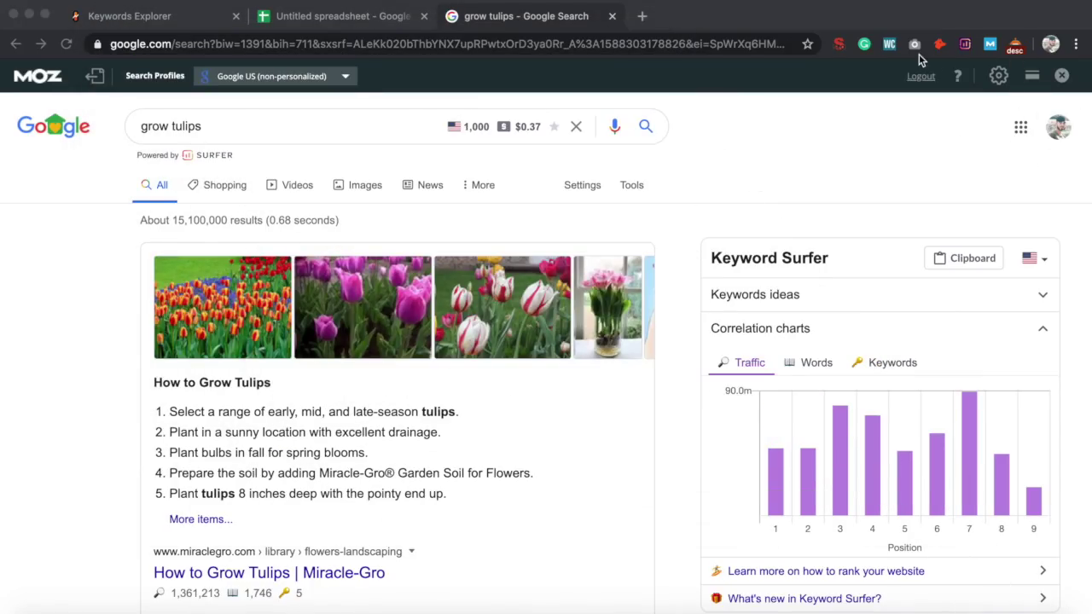
left_click(990, 44)
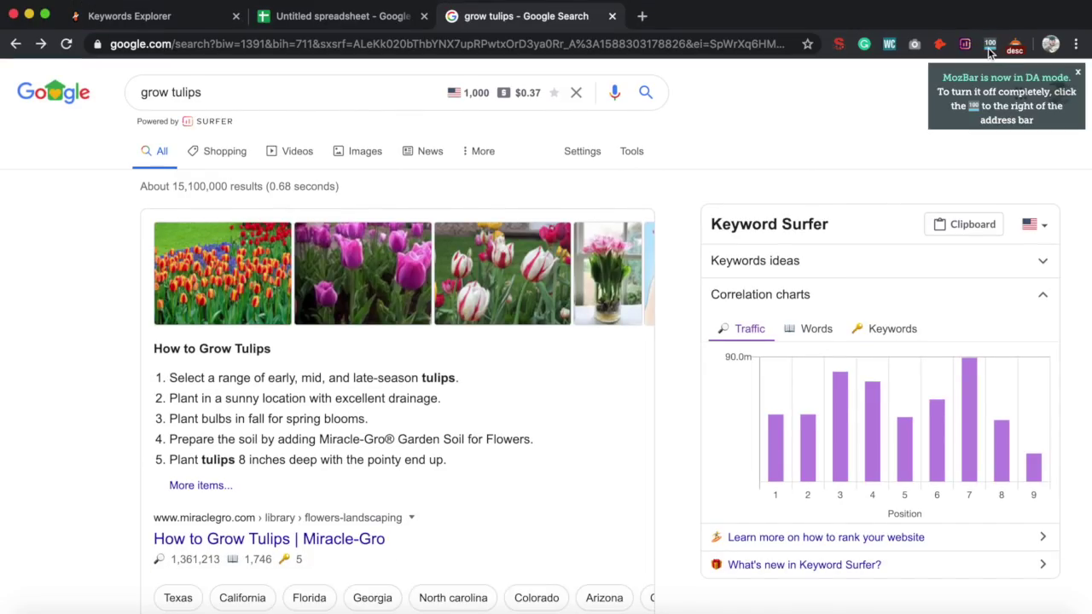
left_click(991, 46)
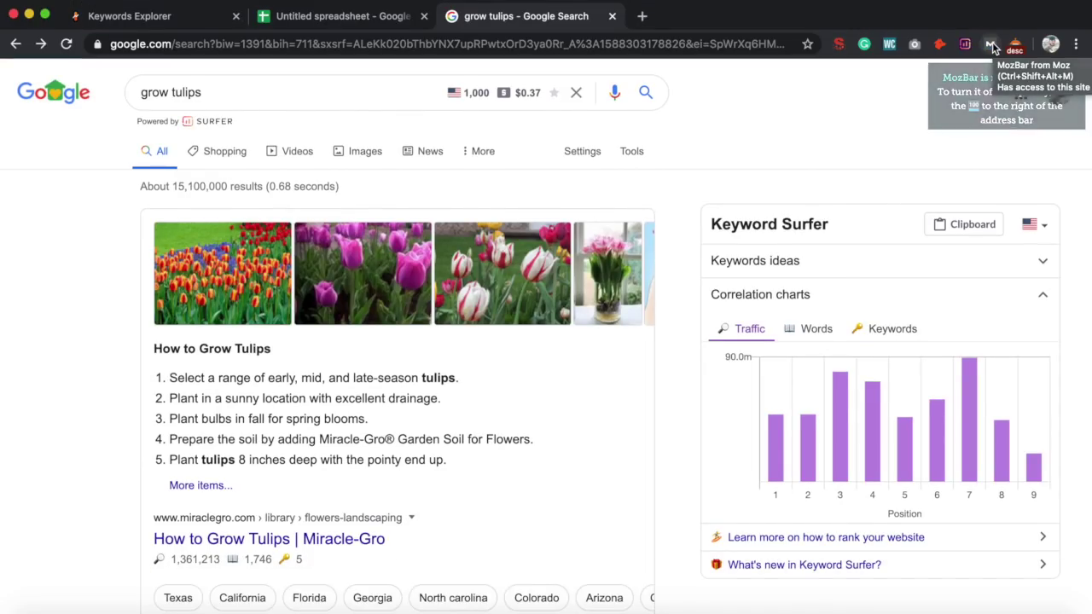
left_click(992, 46)
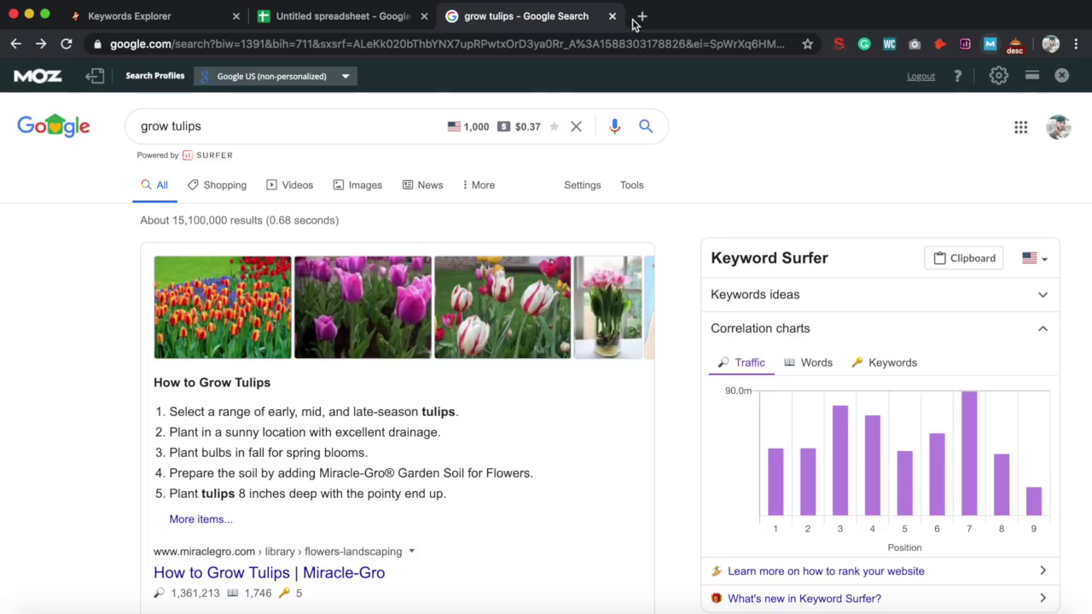
left_click(642, 16)
type("moza")
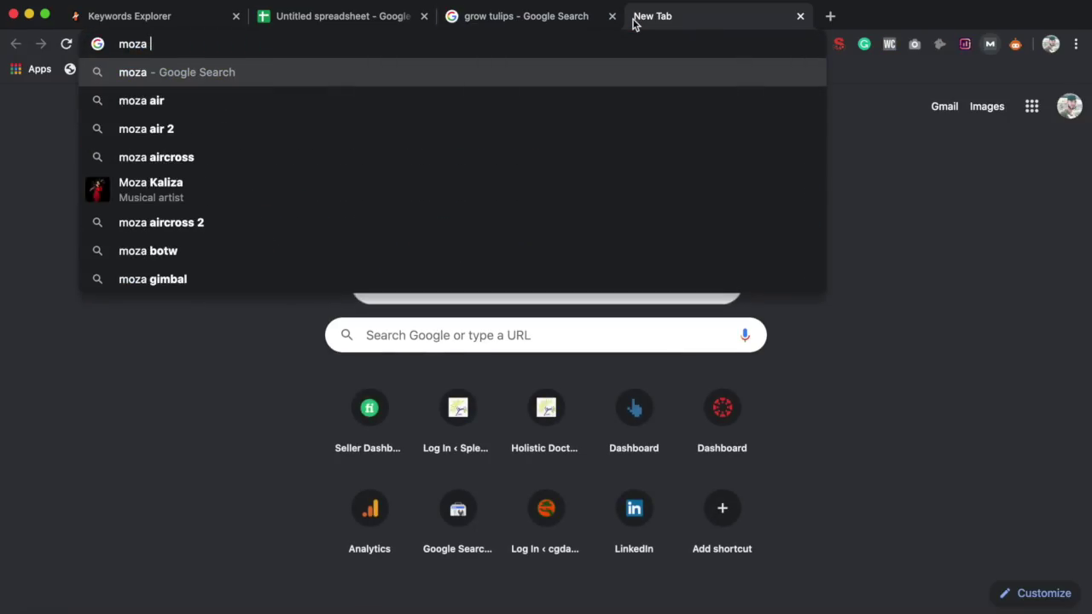
key("BackSpace")
type("bar chrome")
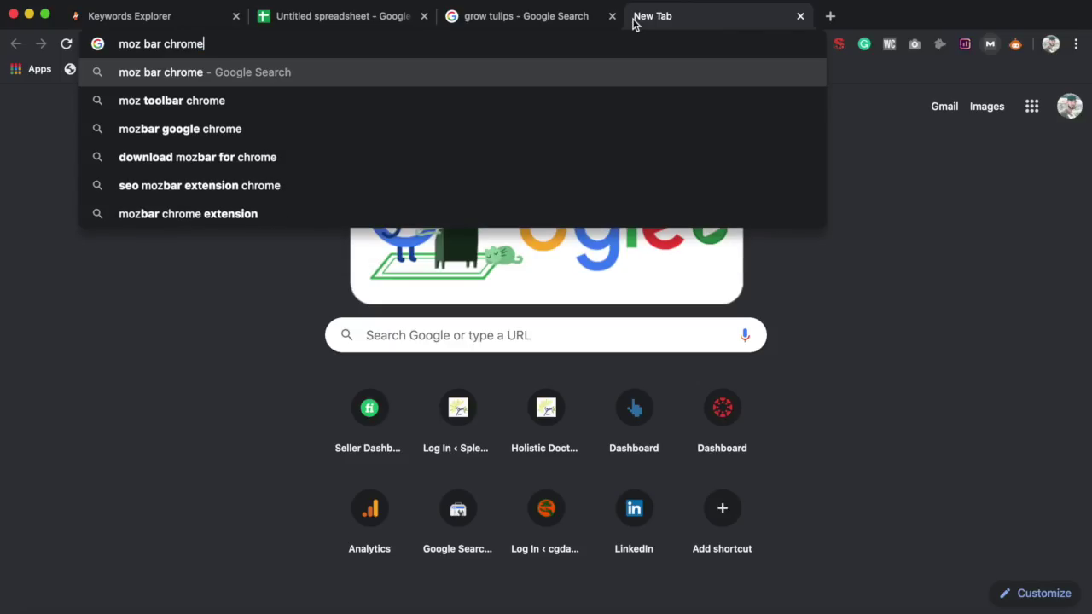
key("Return")
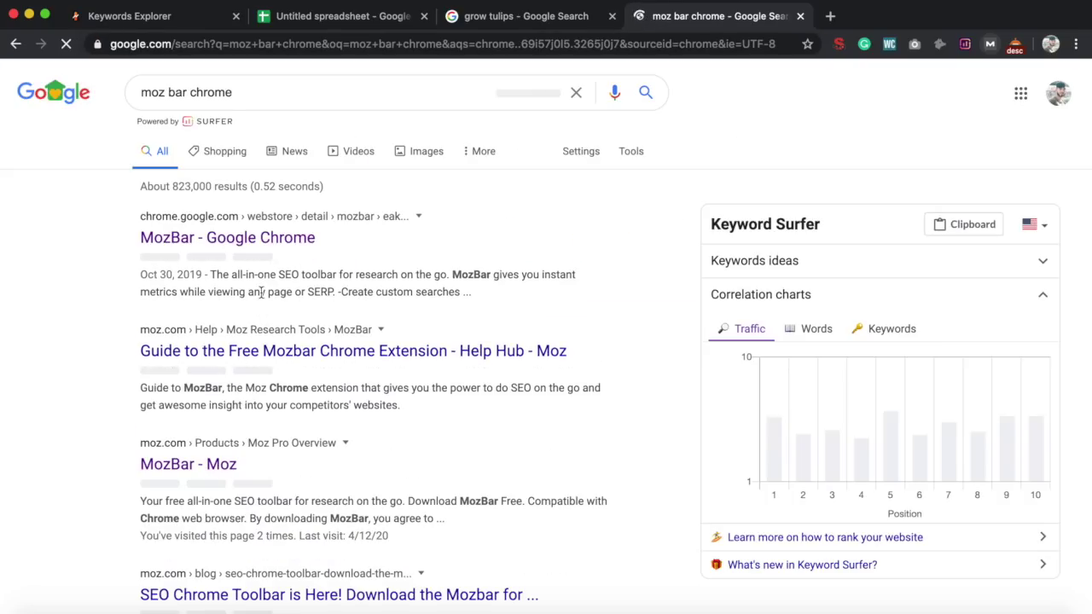
left_click(227, 271)
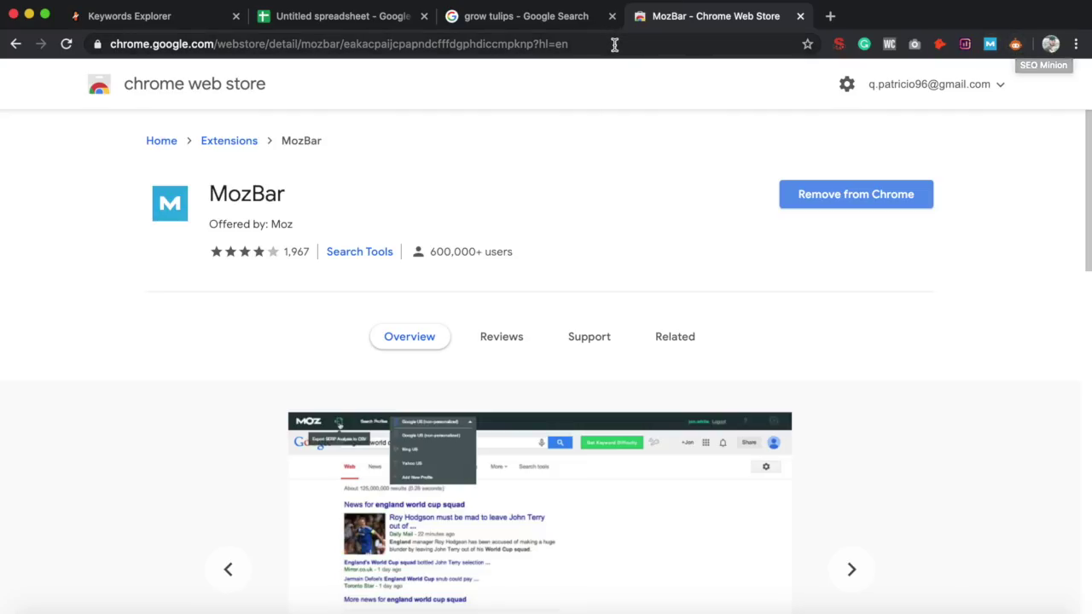
left_click(611, 44)
type("sep")
key("BackSpace")
type("o minion")
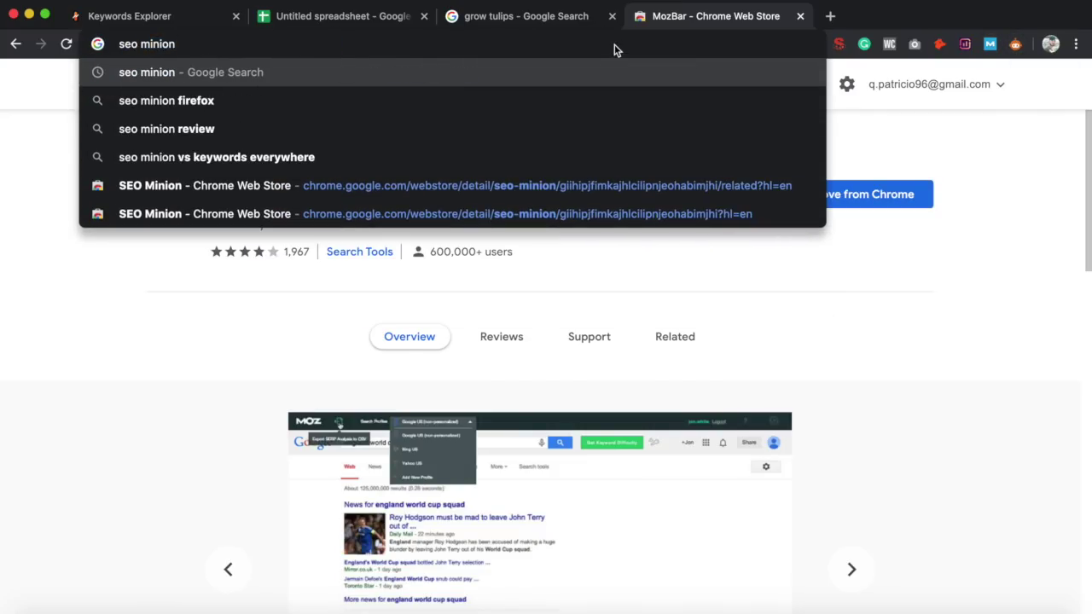
key("Return")
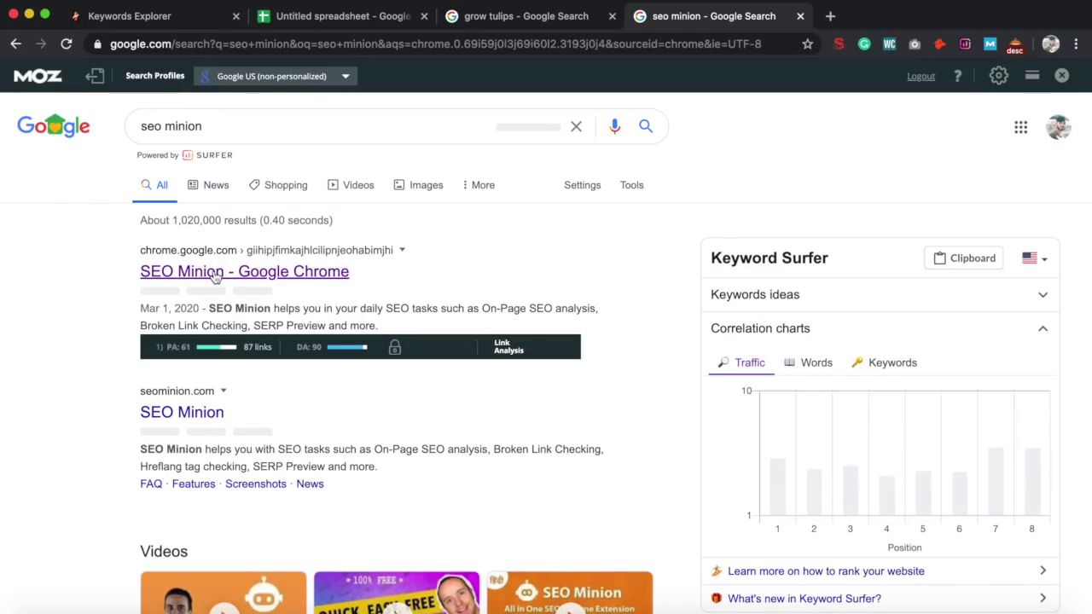
left_click(215, 271)
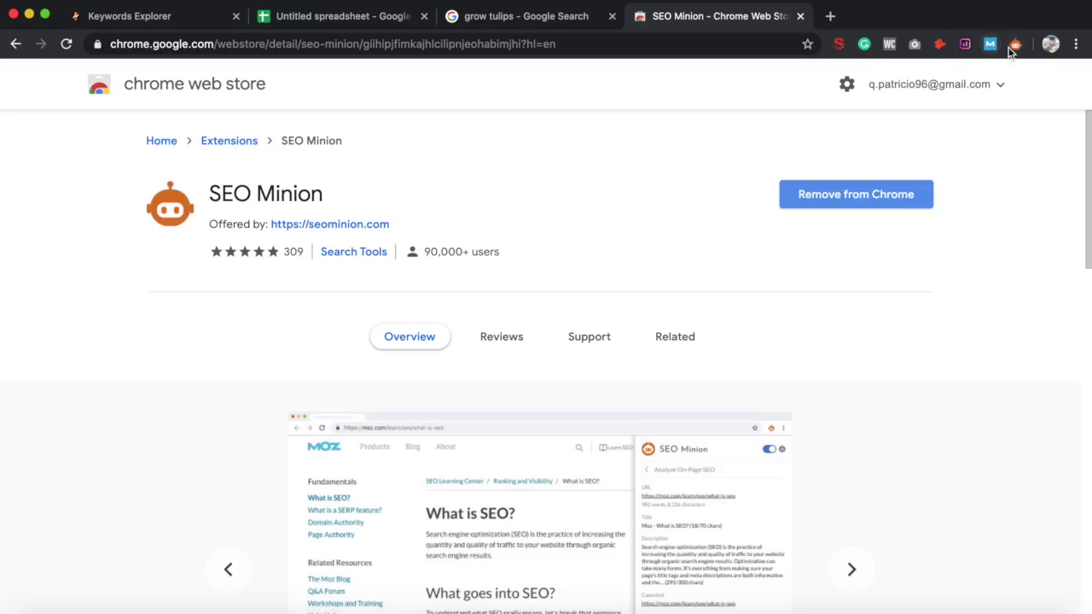
left_click(800, 17)
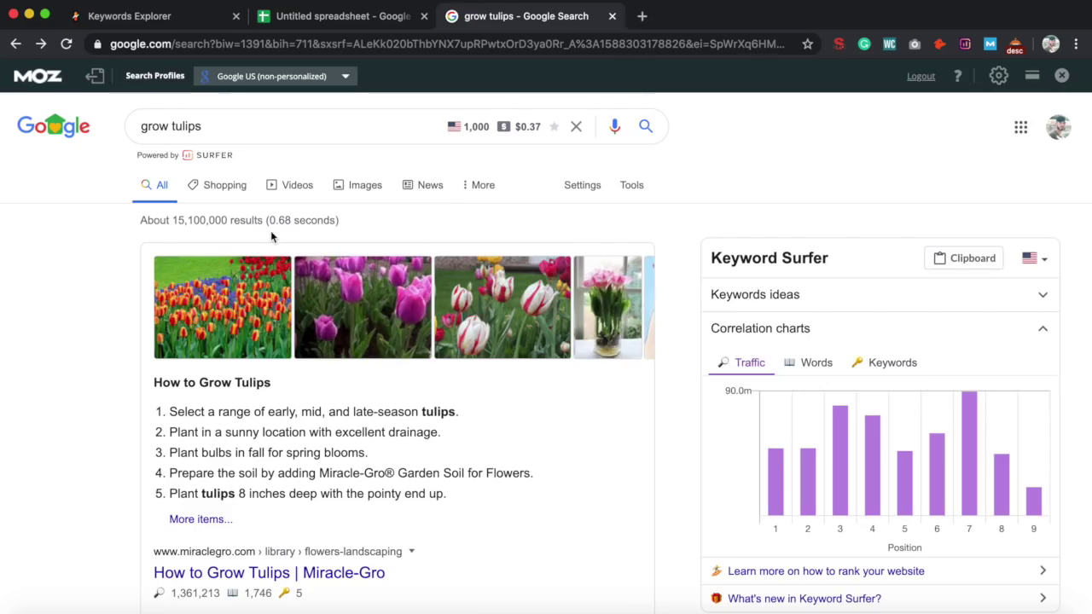
Switch to Keywords Explorer and select the 'grow tulips' keyword in its search box.
key("super+1")
triple_click(173, 145)
left_click(180, 146)
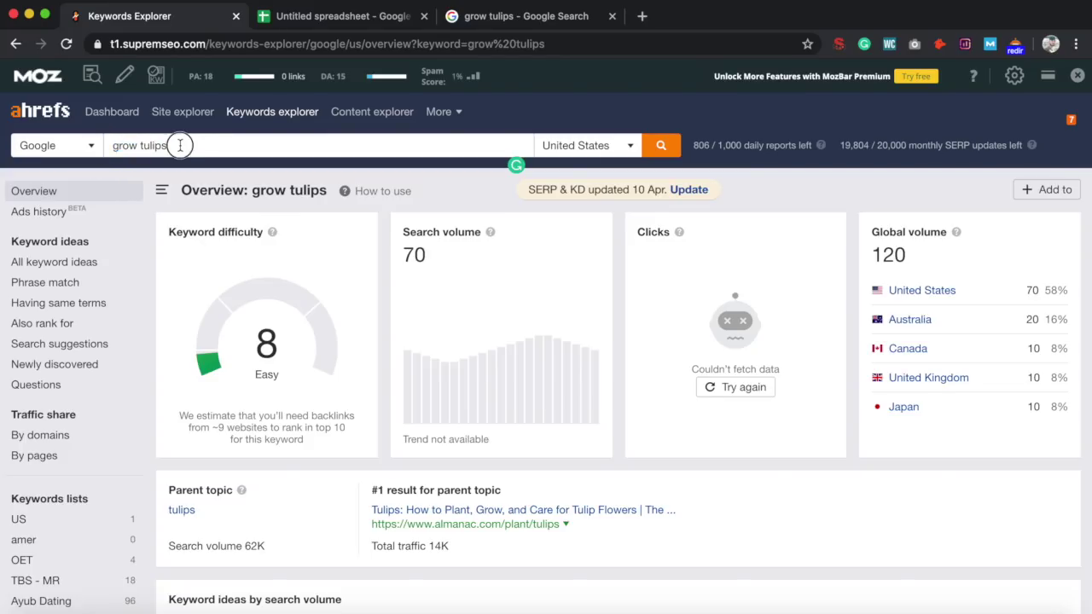
triple_click(206, 144)
left_click(207, 143)
Point out the Easy difficulty rating and backlinks estimate, then return to the results tab.
left_click_drag(254, 376, 277, 375)
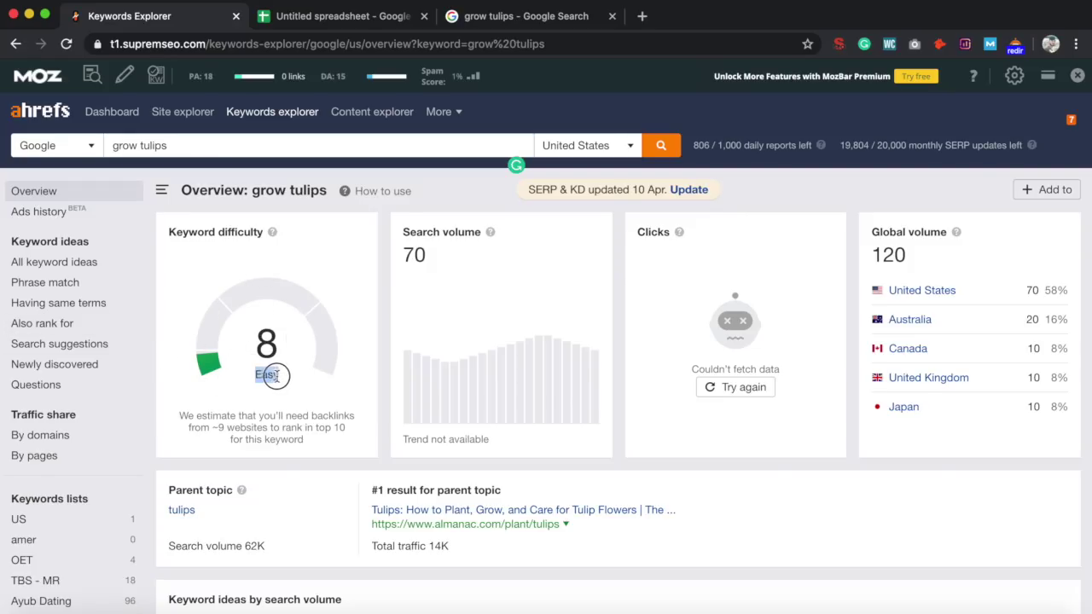
left_click(218, 429)
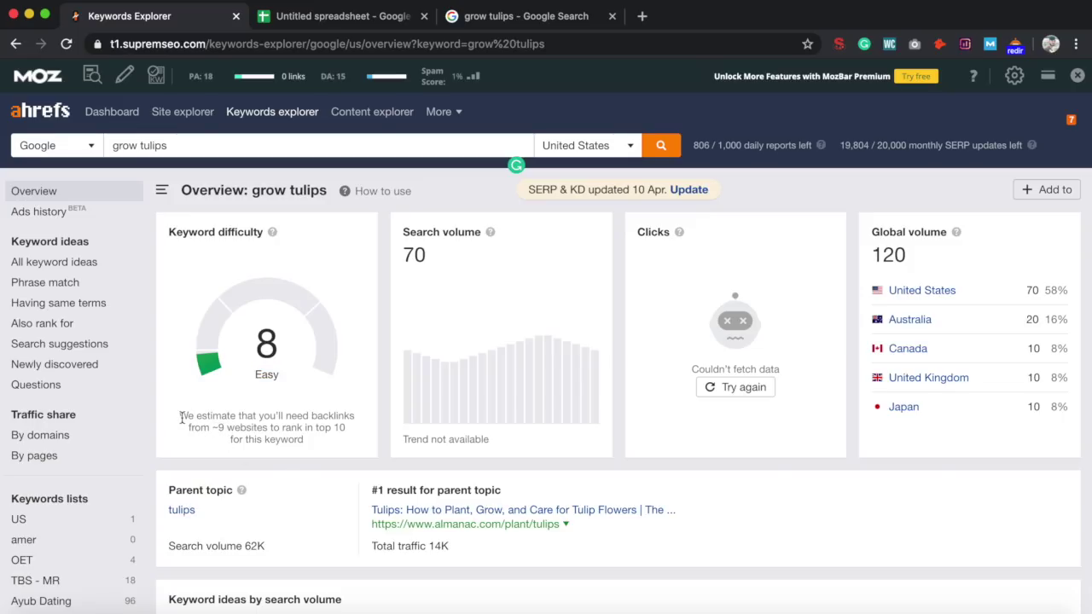
mouse_move(181, 418)
left_mouse_down()
mouse_move(328, 451)
mouse_move(210, 418)
mouse_move(161, 419)
left_mouse_up()
left_click(312, 450)
left_click(285, 425)
left_click(538, 24)
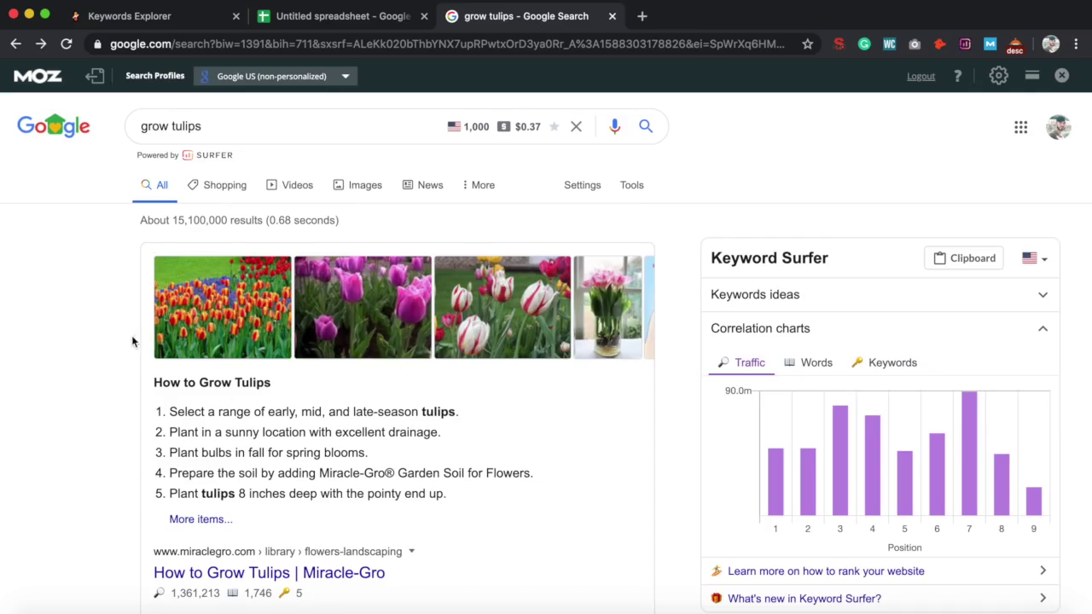
Highlight the 'grow tulips' query and scroll through the top results.
left_click(223, 130)
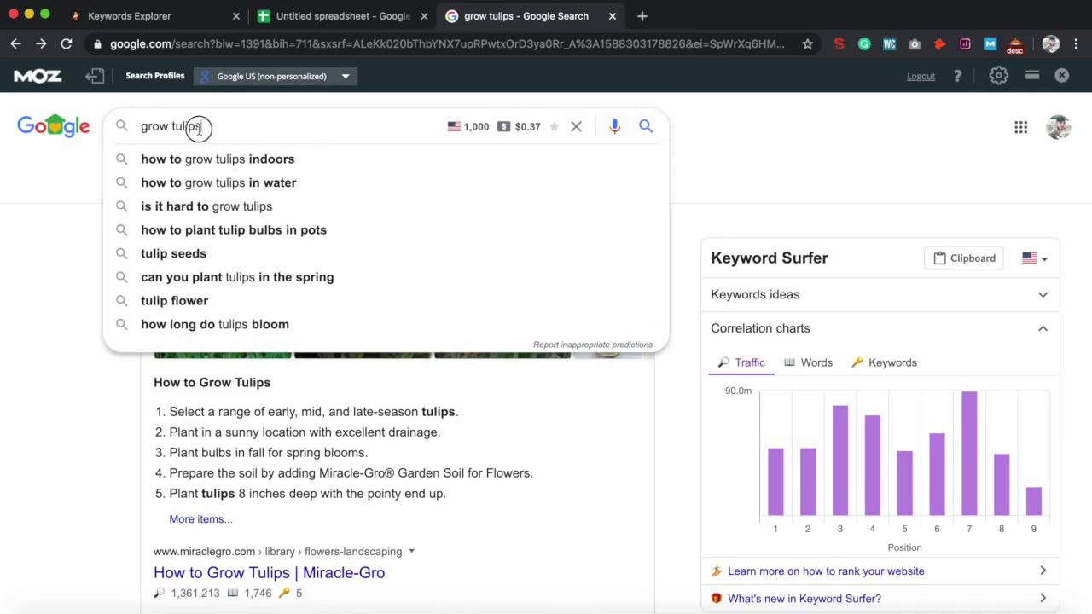
left_click_drag(205, 128, 135, 132)
left_click(44, 331)
scroll(103, 459, "down", 3)
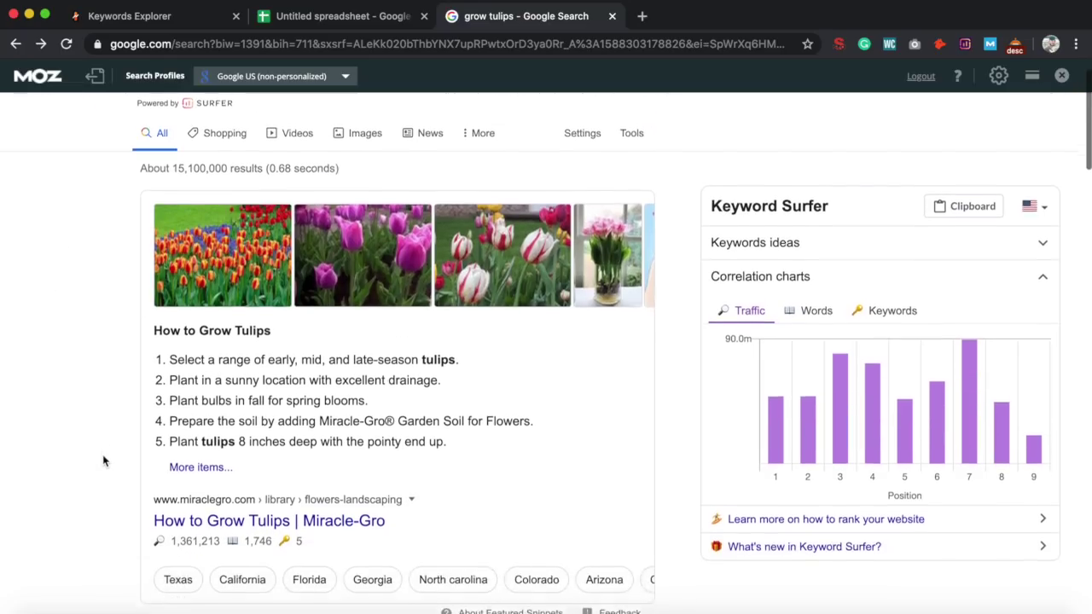
scroll(103, 461, "down", 10)
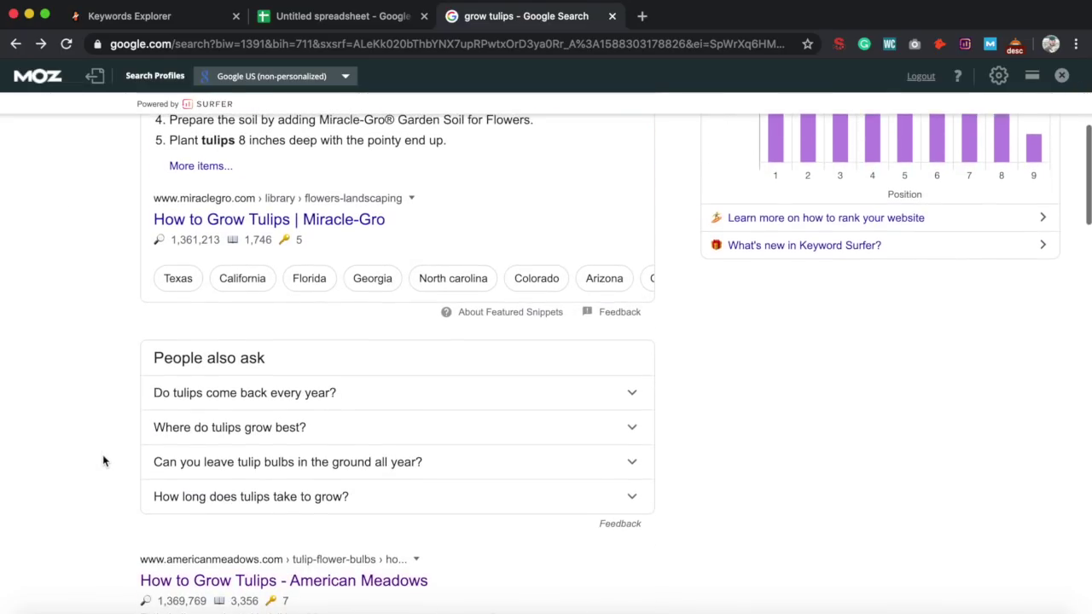
scroll(103, 460, "down", 15)
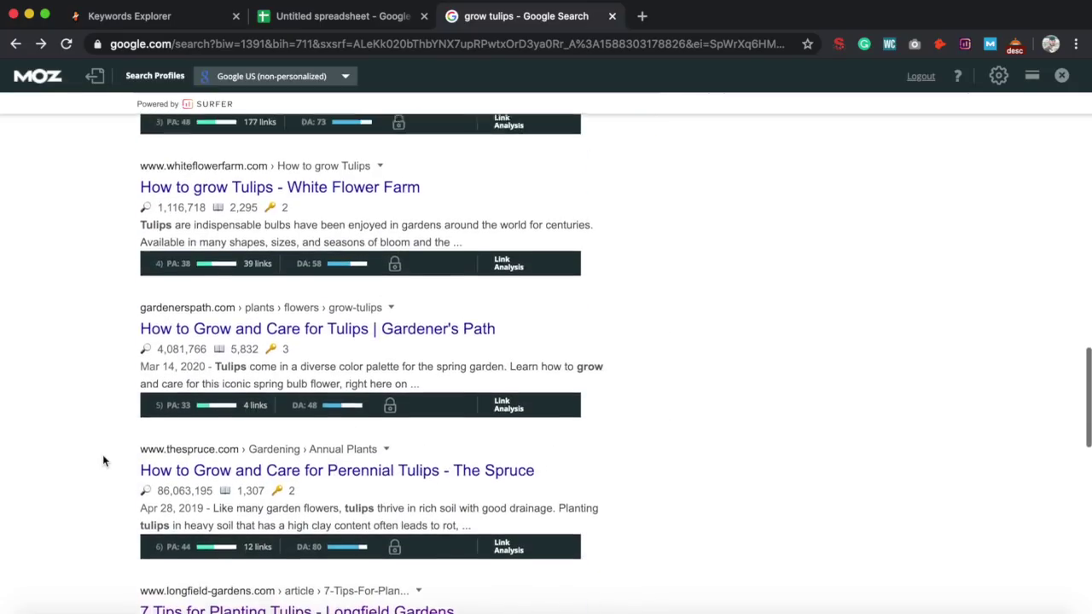
scroll(102, 461, "down", 5)
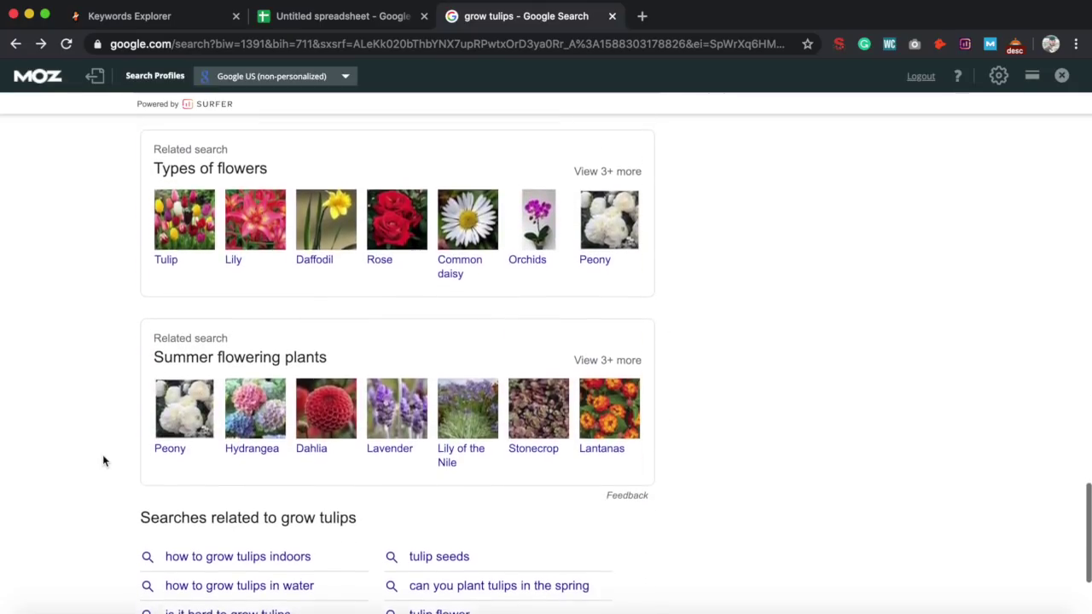
scroll(102, 460, "up", 15)
scroll(102, 461, "up", 5)
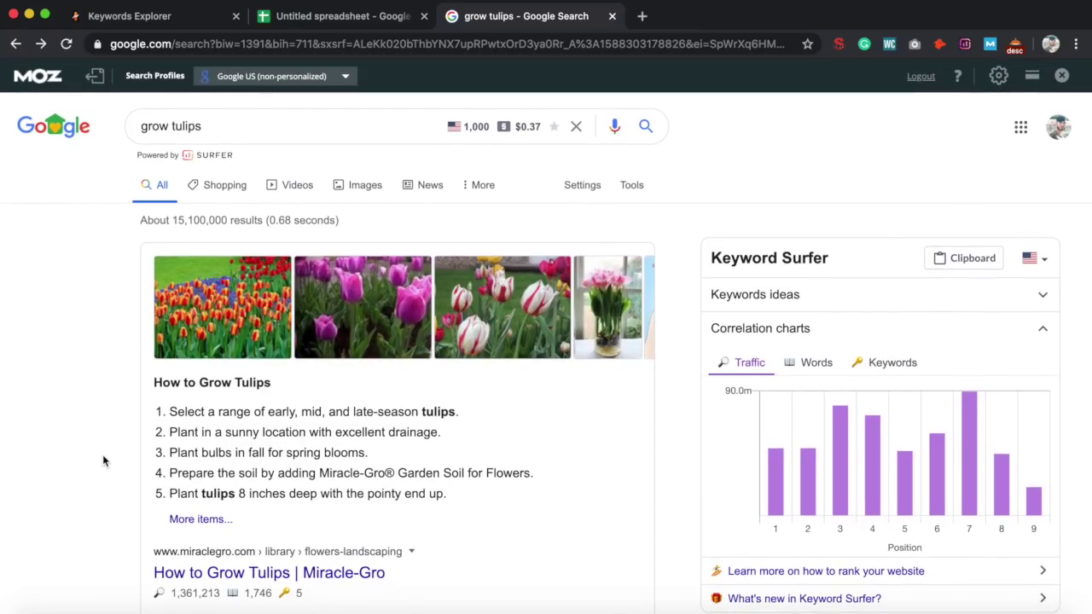
Scroll down to the eighth-ranked Floret Flowers result, then switch to the spreadsheet.
scroll(102, 461, "down", 2)
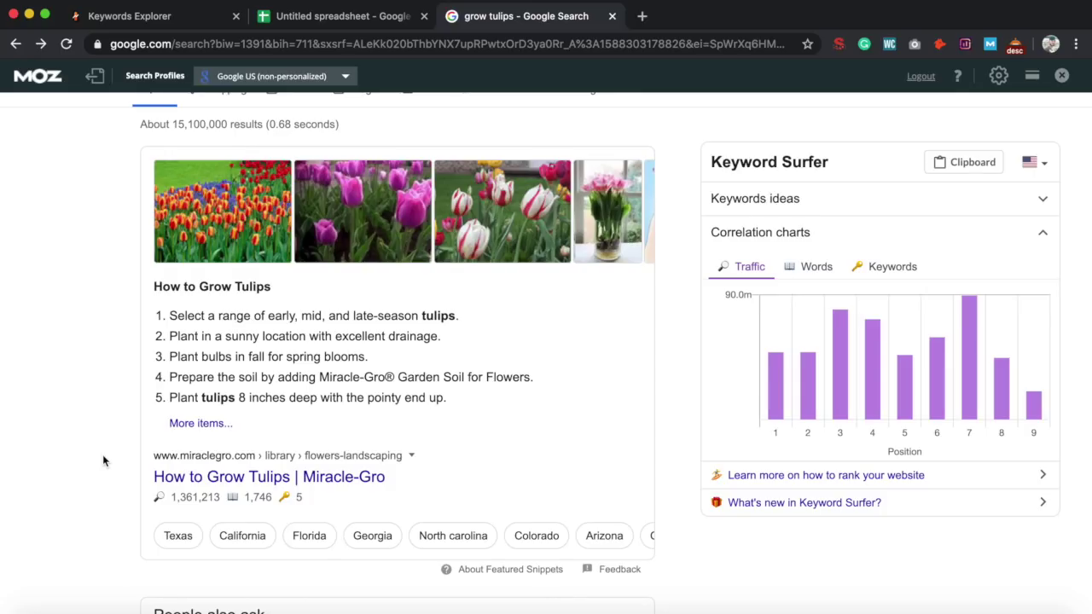
scroll(103, 461, "down", 5)
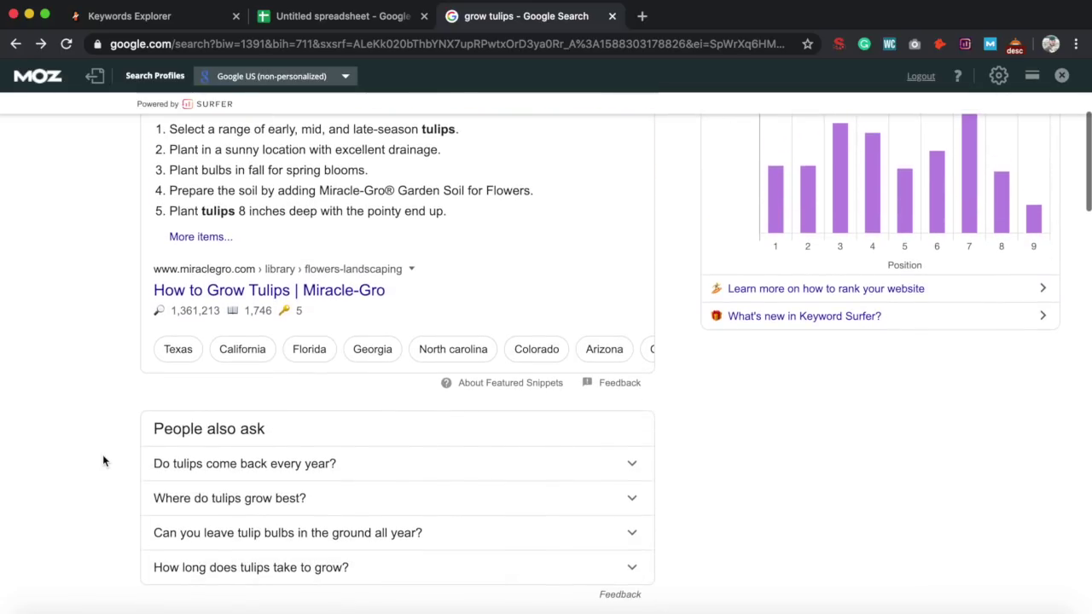
scroll(103, 461, "down", 15)
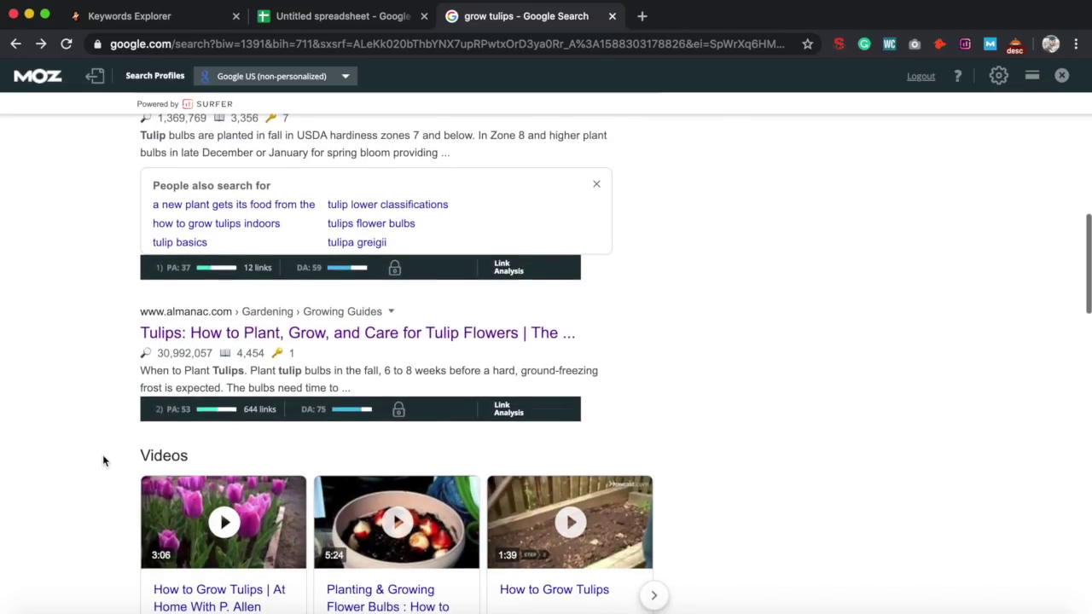
scroll(102, 461, "down", 1)
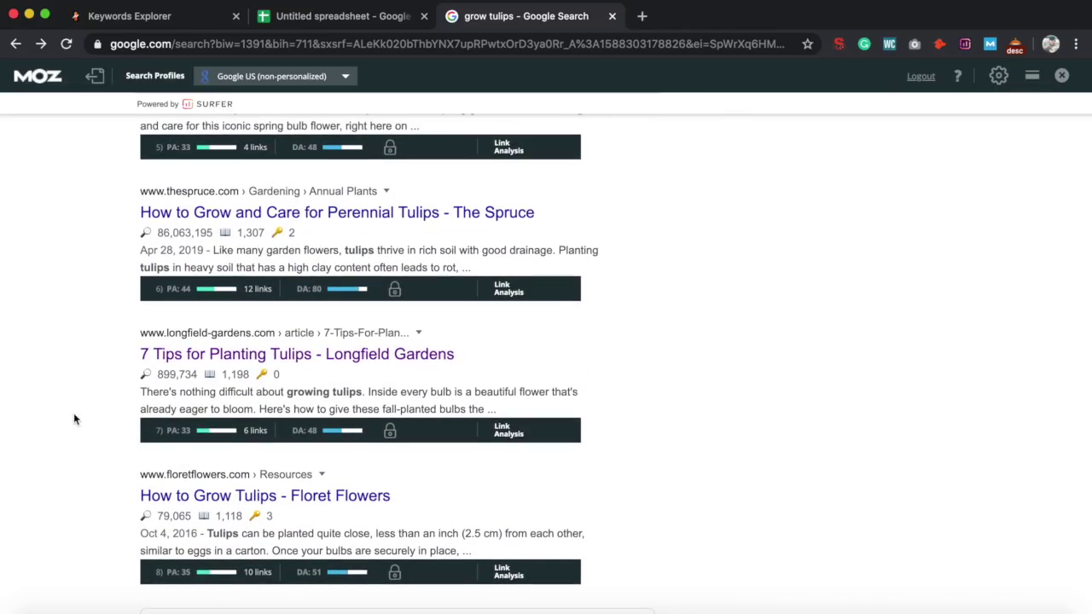
scroll(73, 413, "down", 4)
scroll(74, 413, "up", 15)
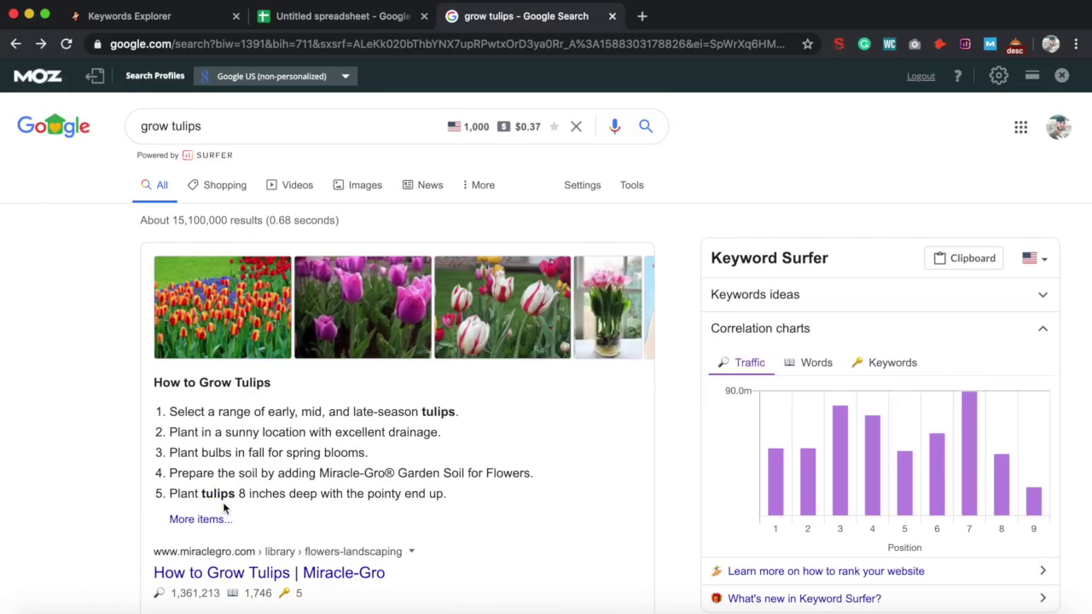
scroll(99, 466, "down", 15)
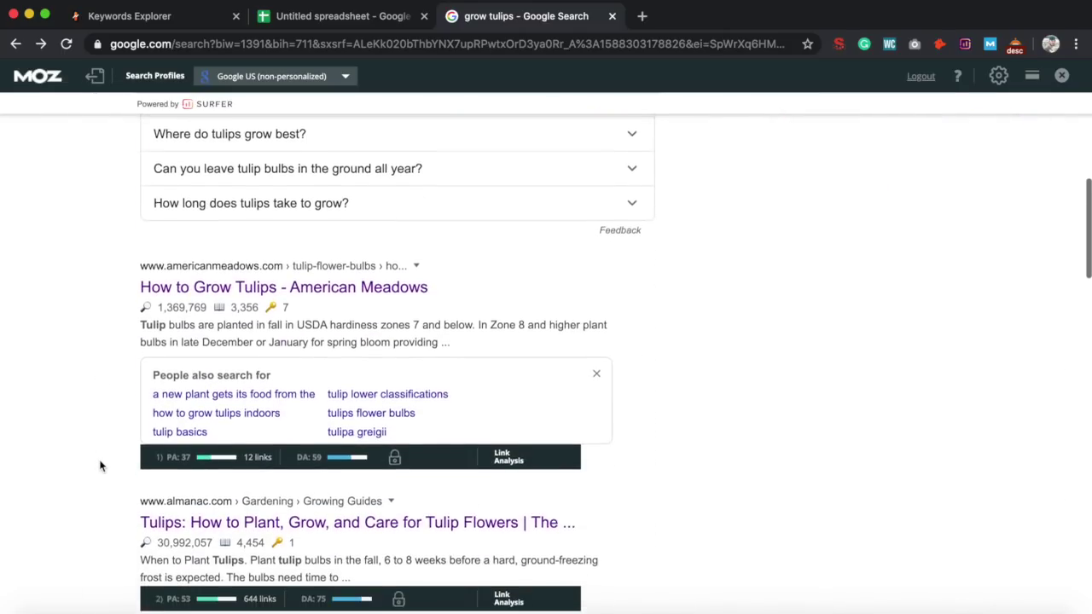
scroll(99, 466, "down", 7)
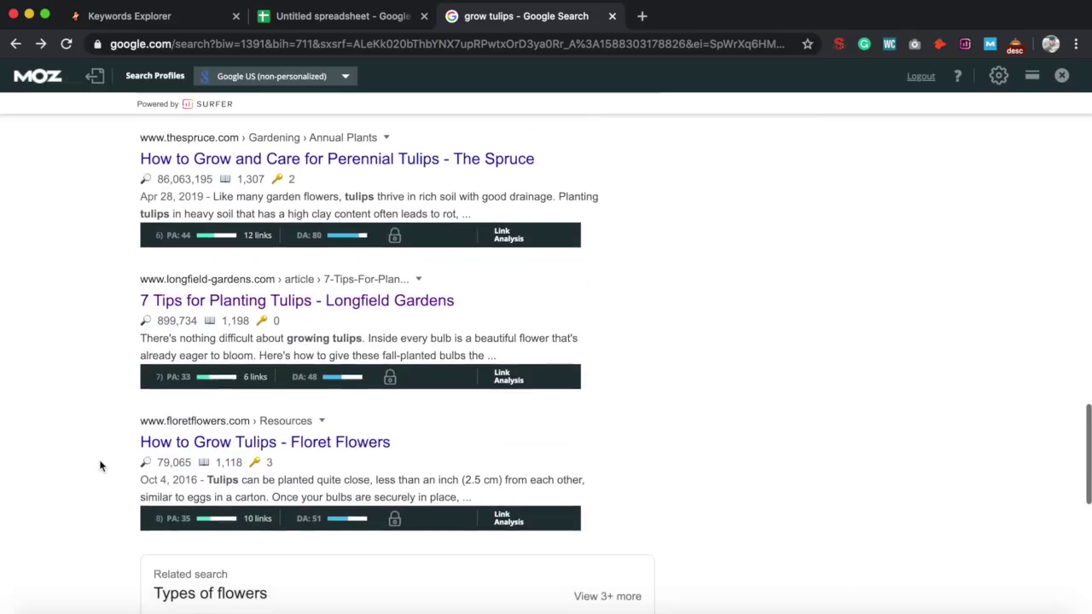
scroll(99, 463, "down", 3)
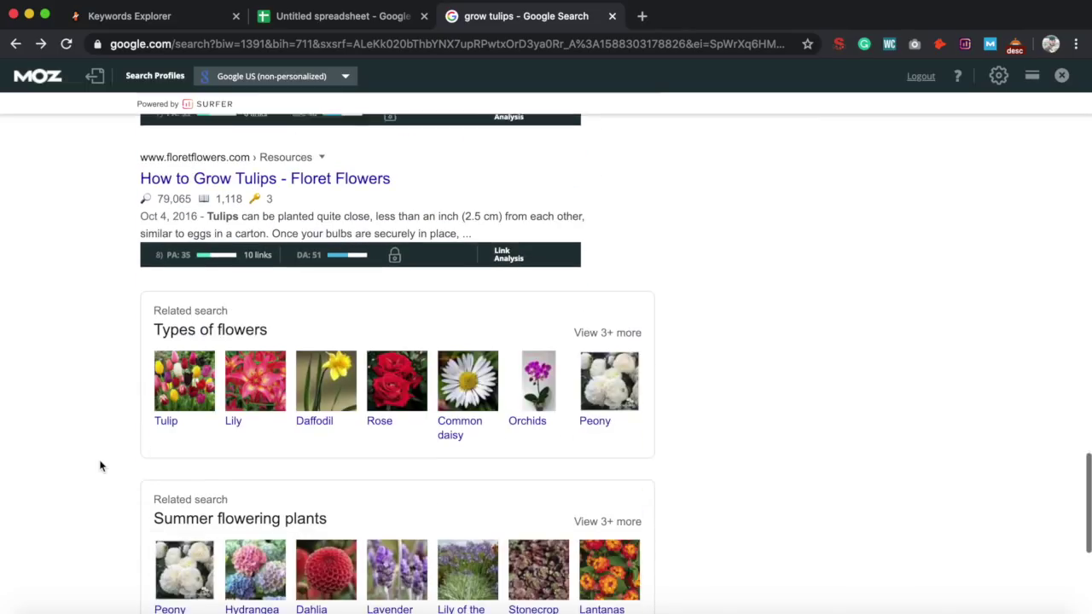
scroll(99, 463, "up", 15)
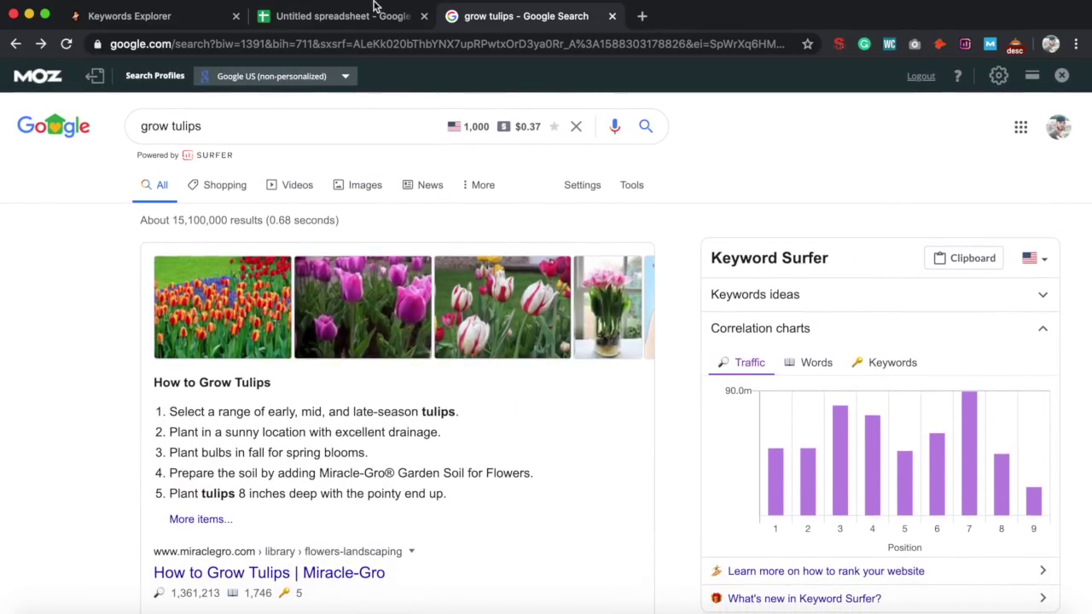
left_click(362, 15)
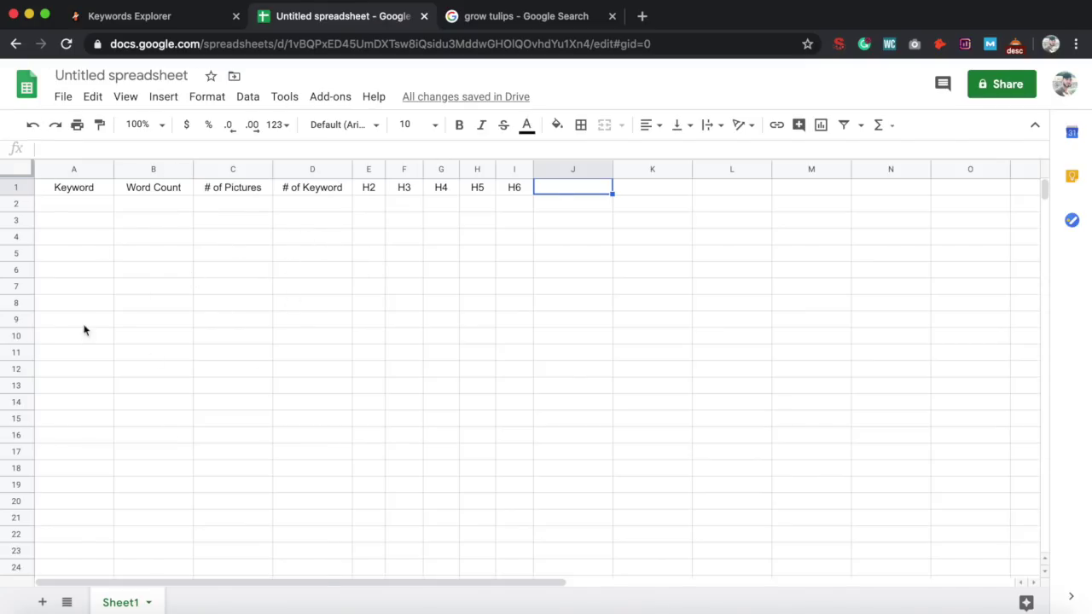
Enter 'Grow Tulips' in cell A2 under the Keyword header.
left_click(94, 195)
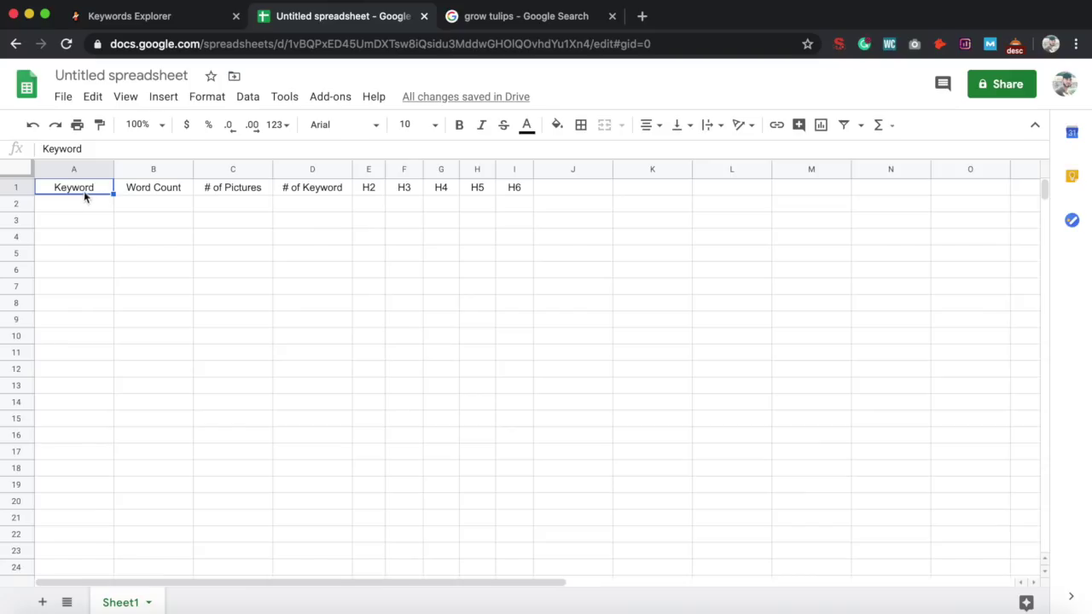
double_click(83, 205)
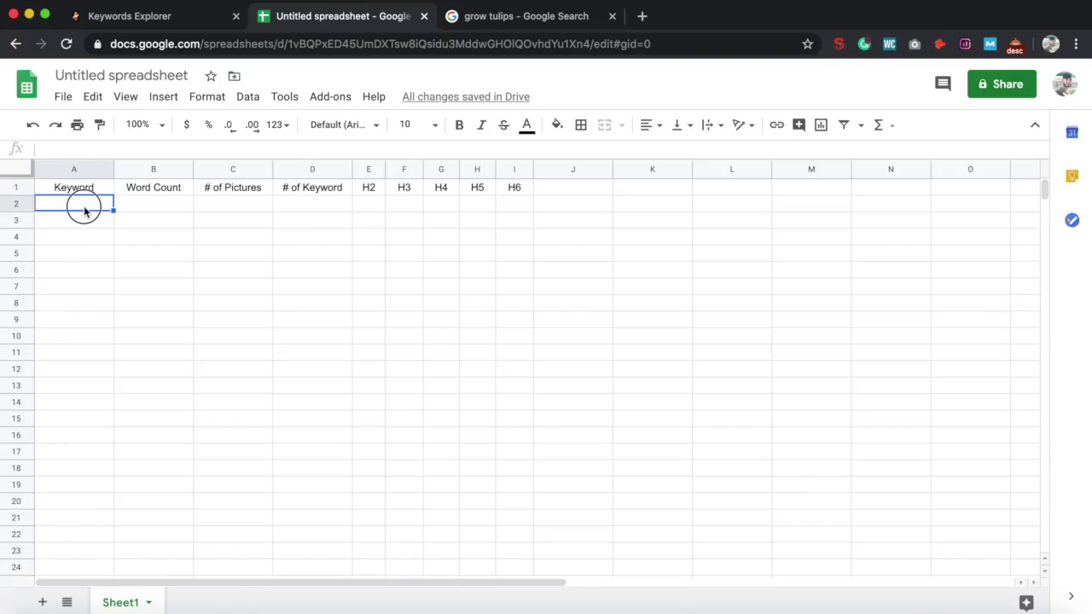
type("Grow Tulips")
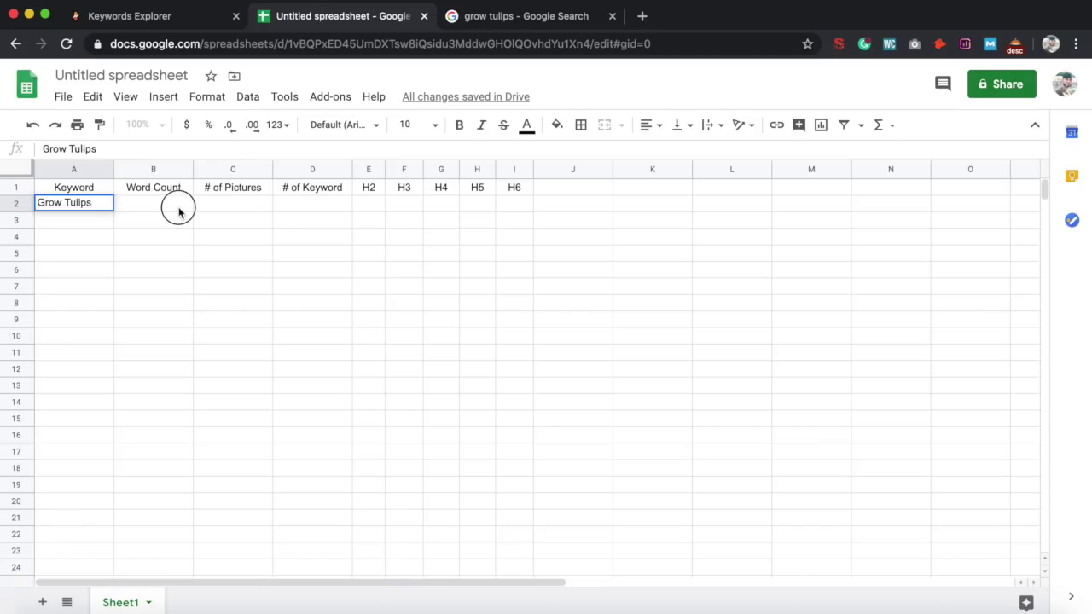
left_click(179, 212)
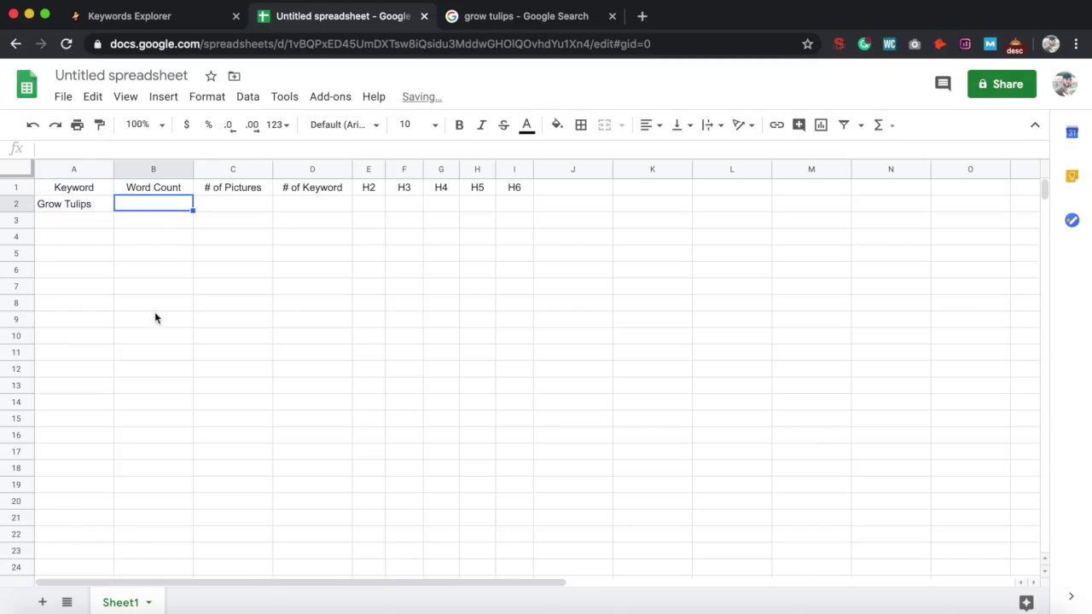
Point out each column header from Word Count through H2–H6, then select cell E2.
left_click(168, 193)
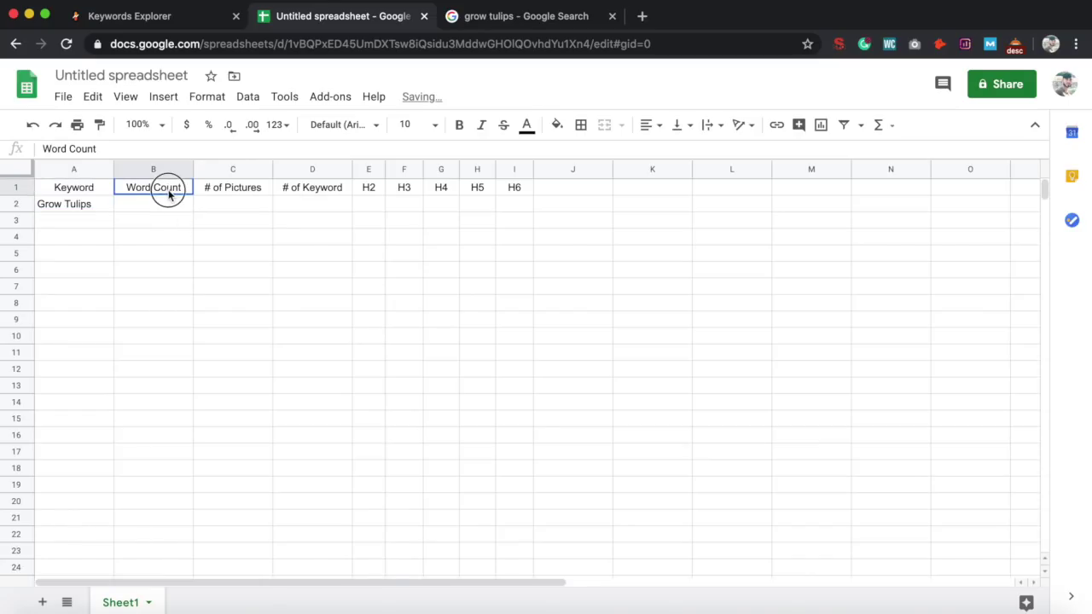
left_click(233, 188)
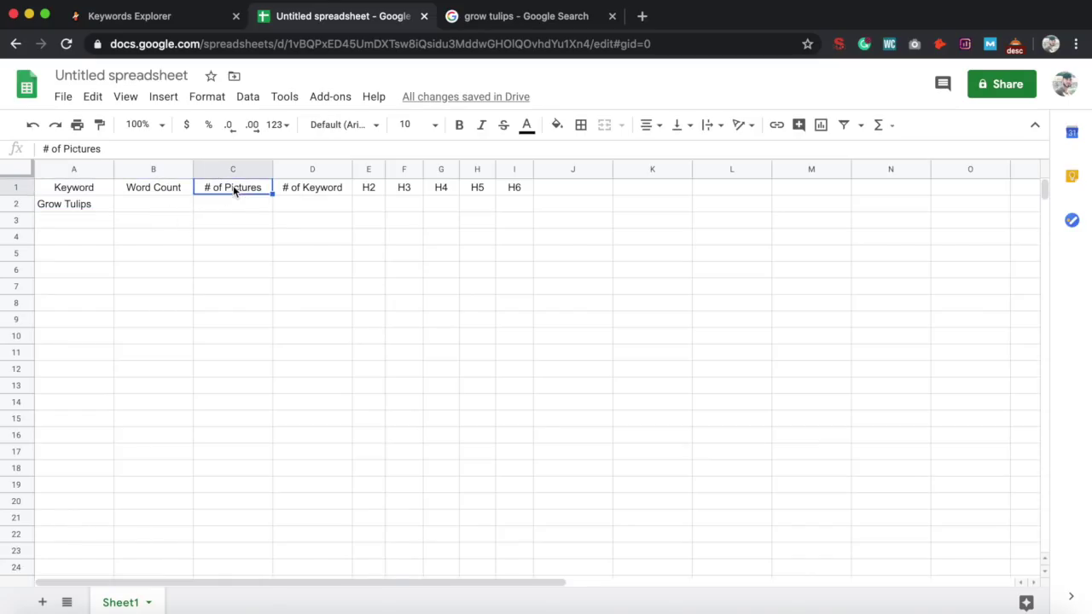
left_click(317, 192)
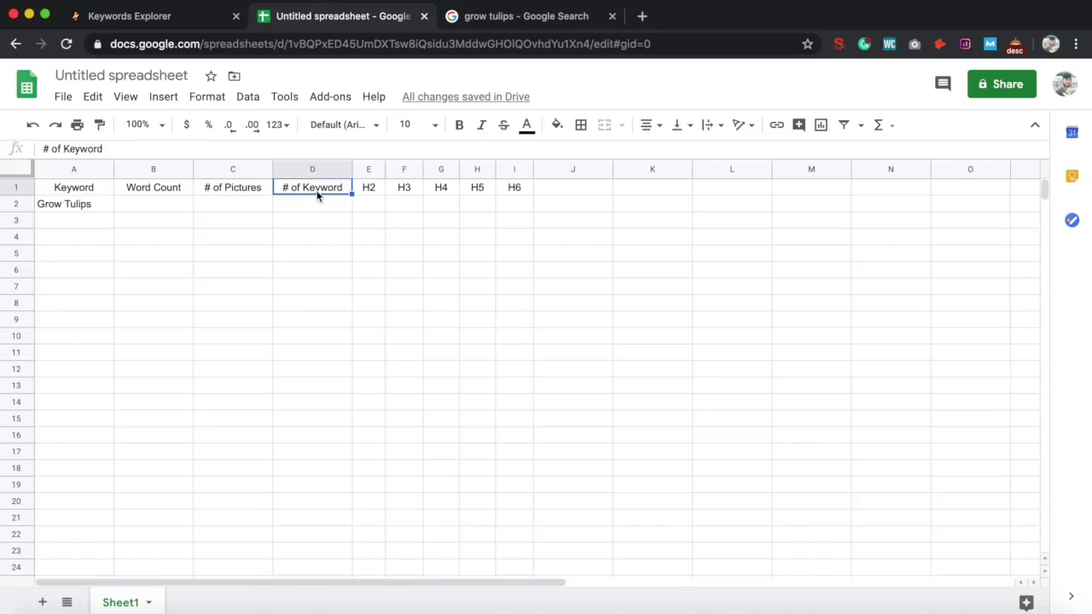
left_click(376, 191)
left_click(417, 190)
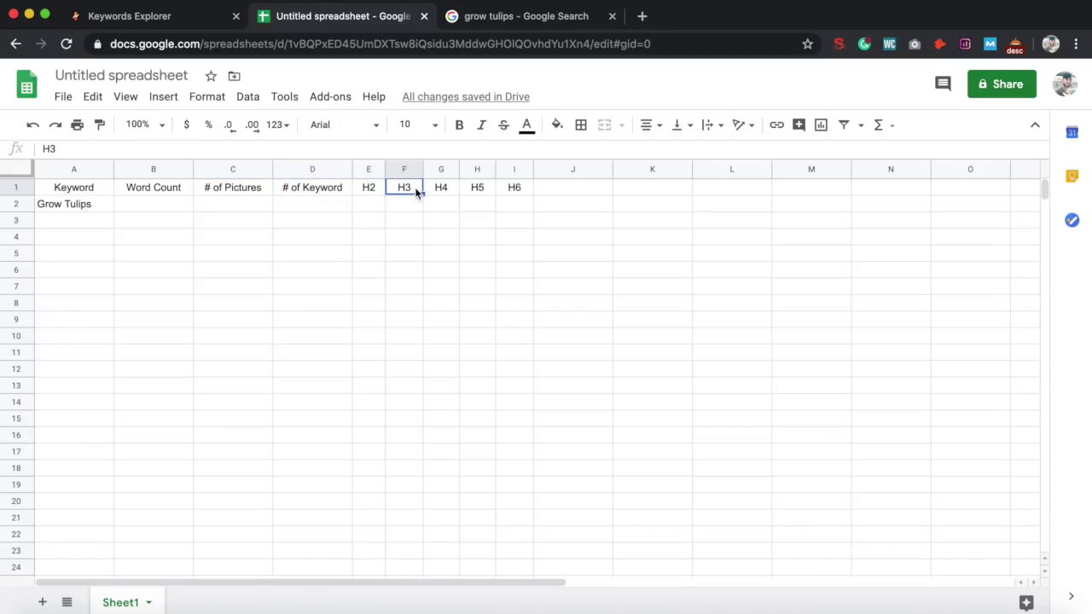
left_click(446, 193)
left_click(479, 193)
left_click(516, 193)
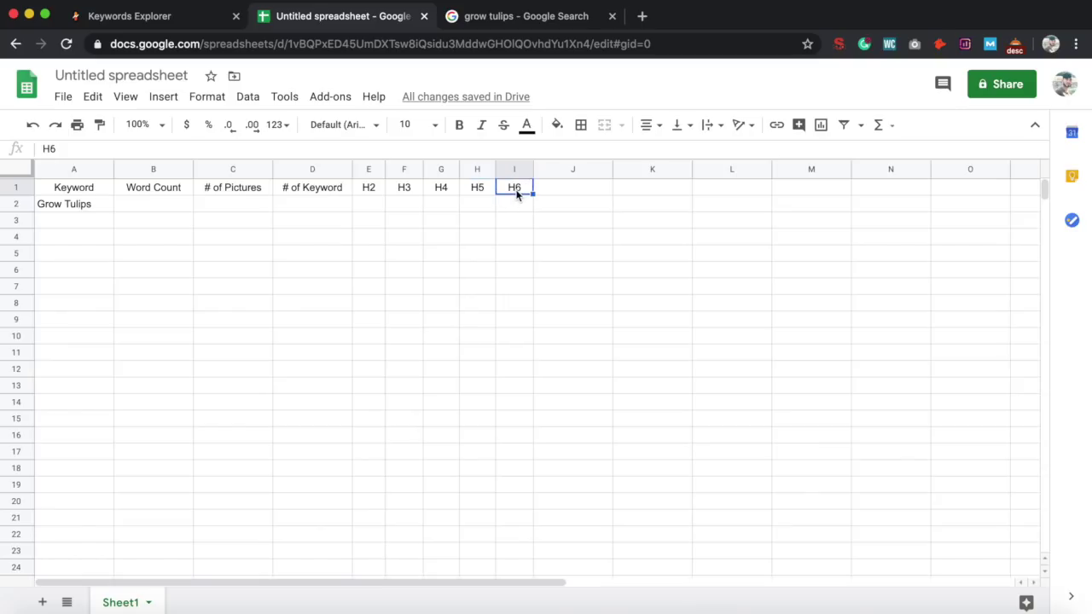
left_click(573, 195)
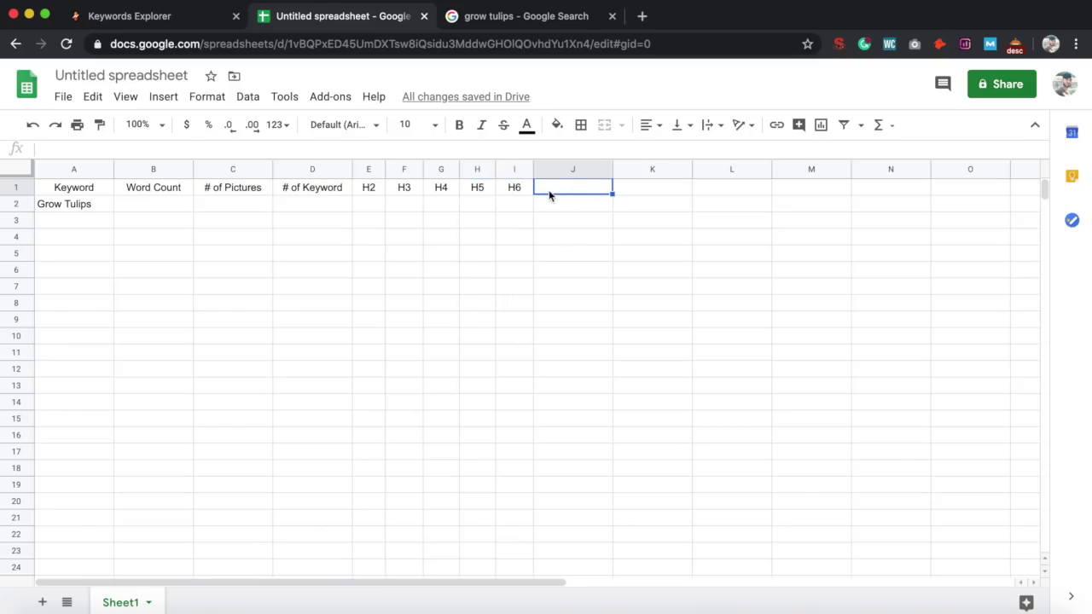
left_click_drag(522, 191, 370, 190)
left_click(370, 209)
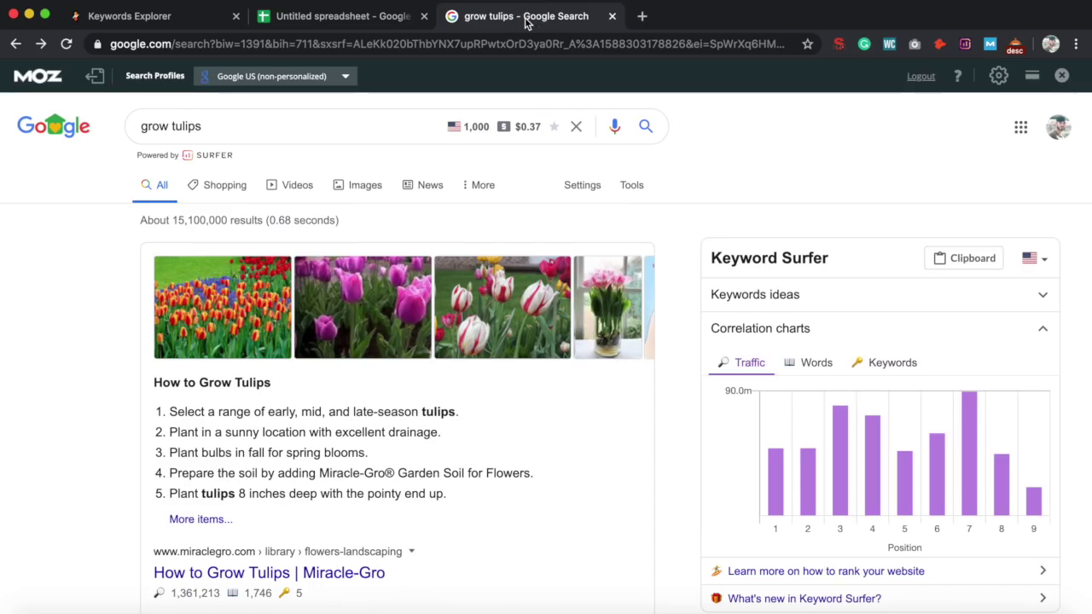
Open the Miracle-Gro 'How to Grow Tulips' result and close its newsletter popup.
left_click(522, 16)
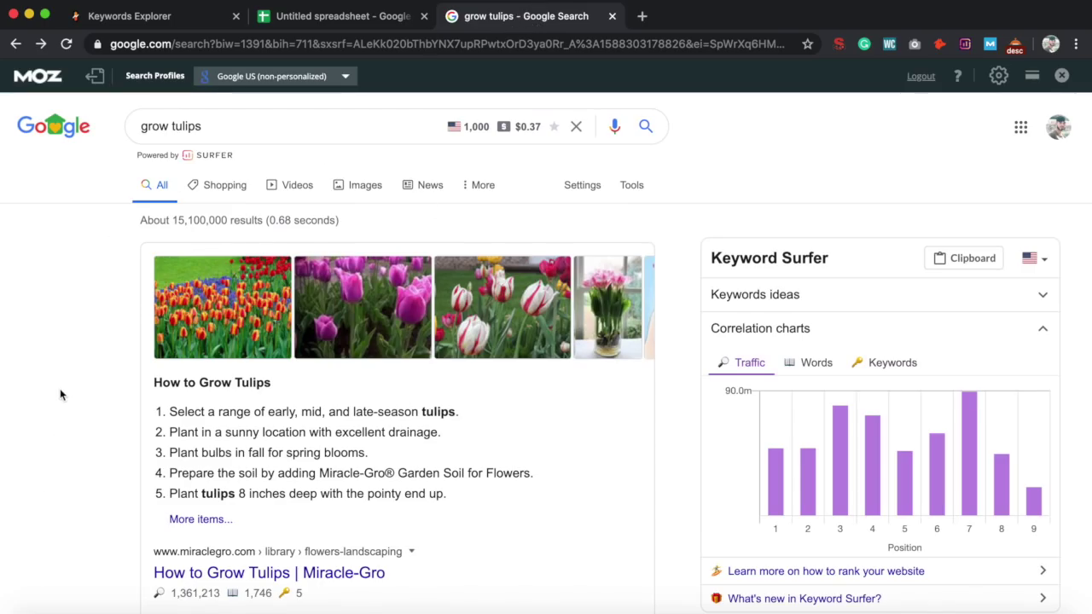
scroll(60, 394, "down", 3)
left_click(317, 365)
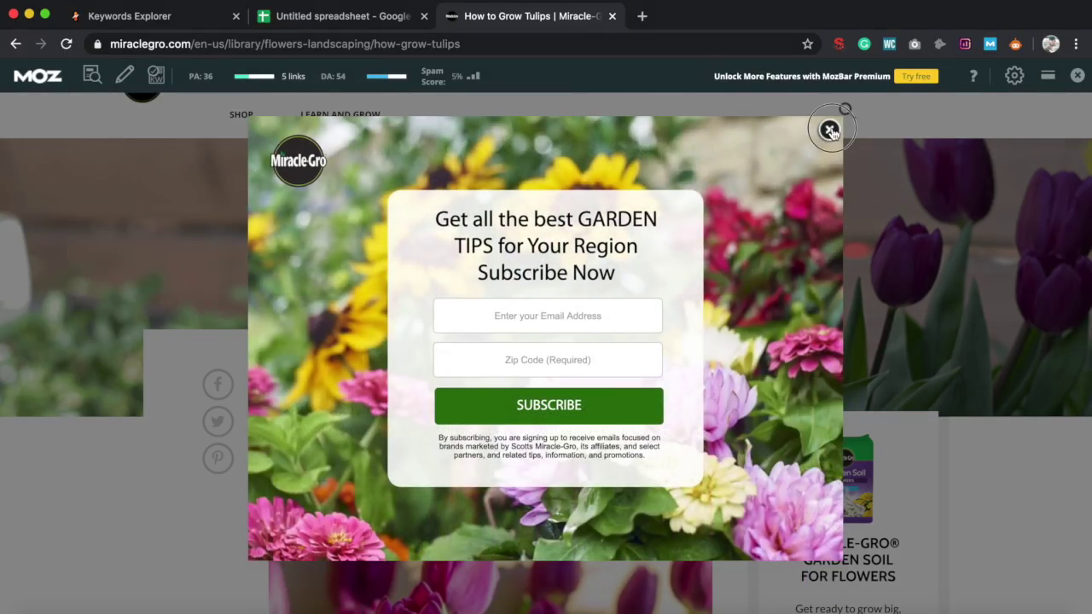
left_click(830, 130)
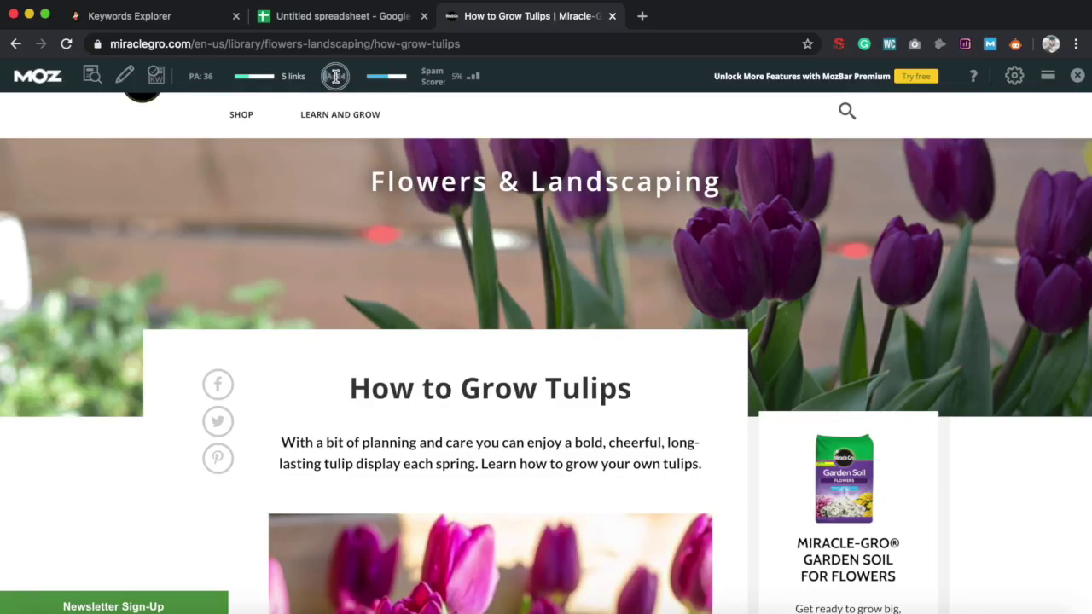
mouse_move(339, 114)
scroll(431, 381, "down", 3)
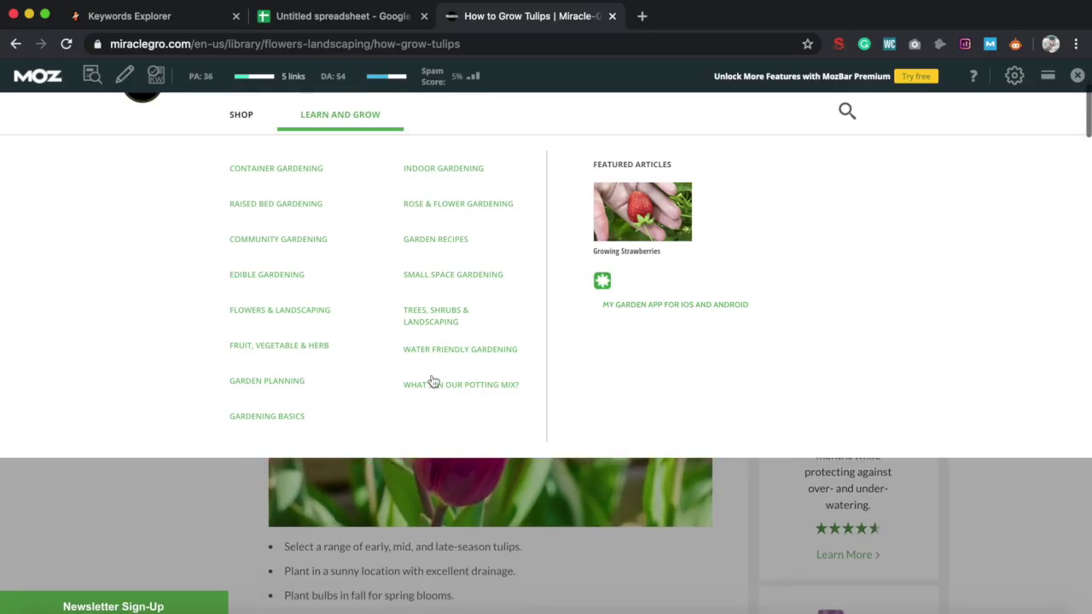
scroll(149, 414, "up", 4)
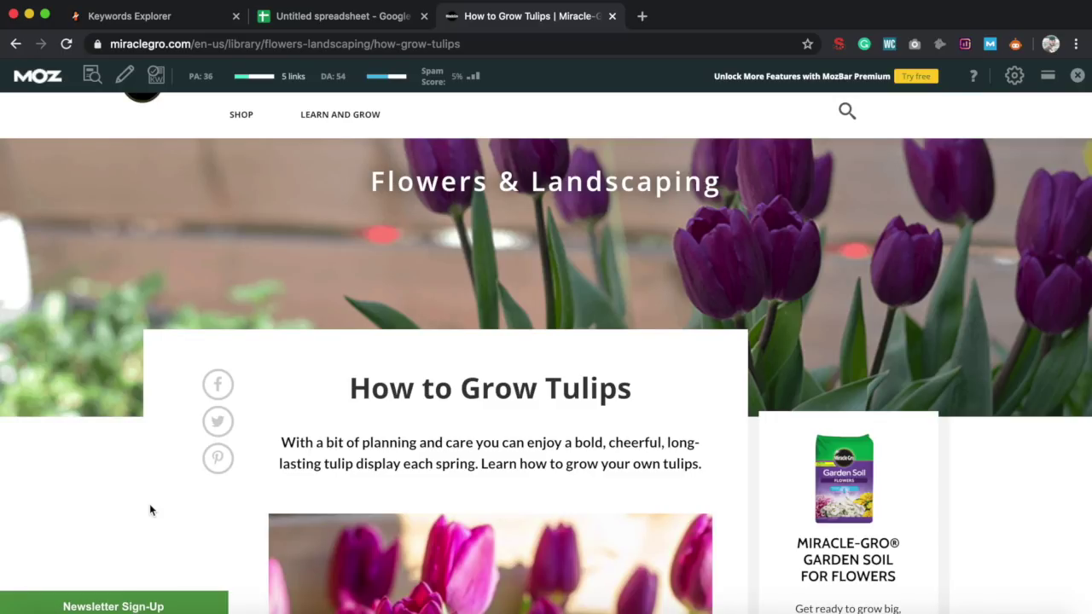
scroll(150, 510, "down", 5)
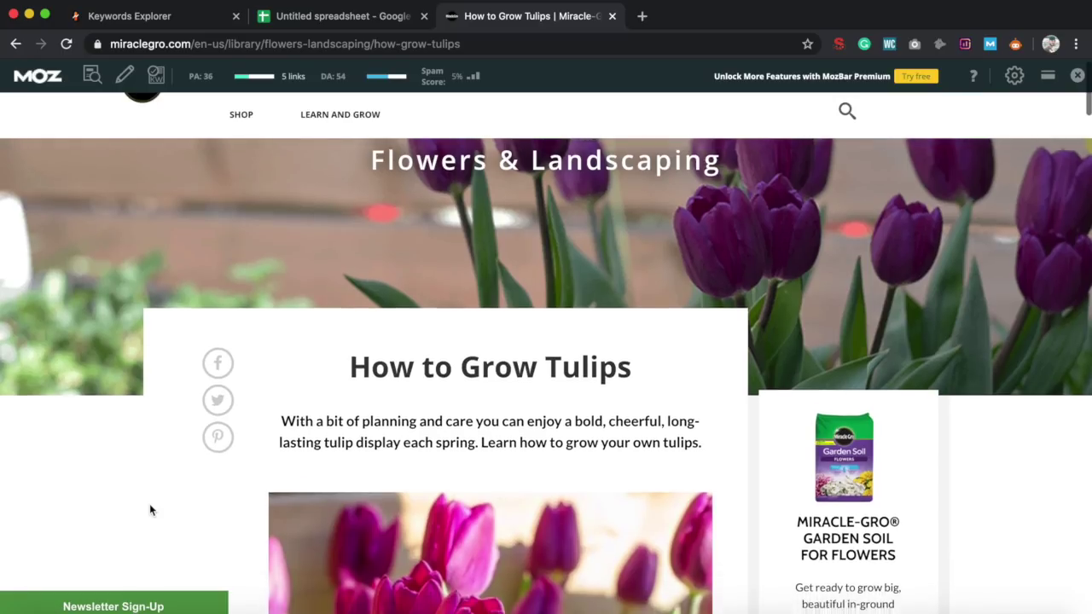
Run SEO Minion's on-page analysis, reading 1,670 words, 69 headings and 21 images.
scroll(151, 510, "up", 5)
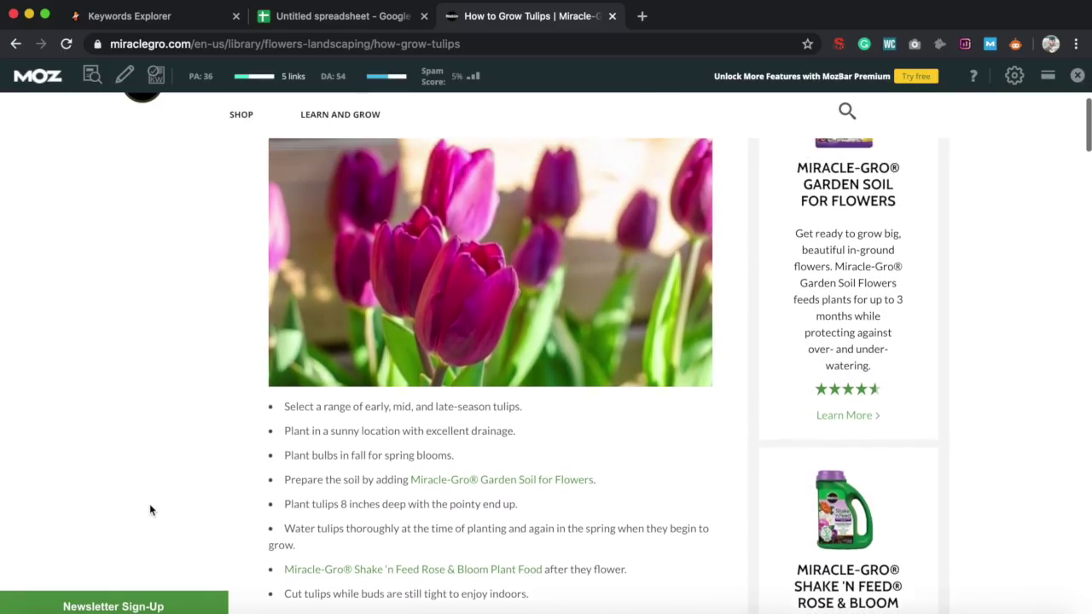
left_click(1016, 44)
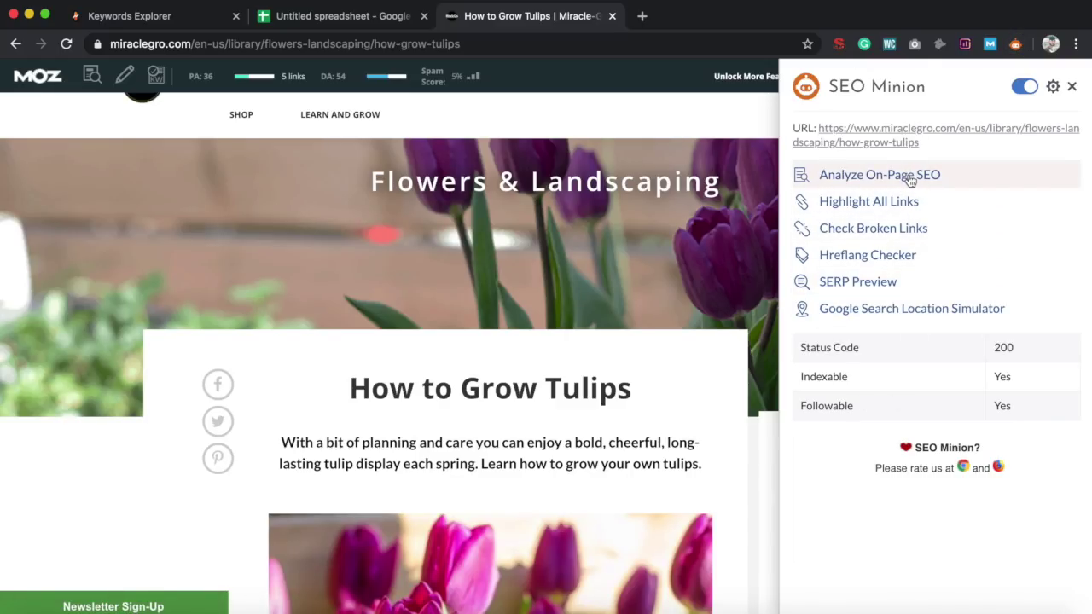
left_click(874, 178)
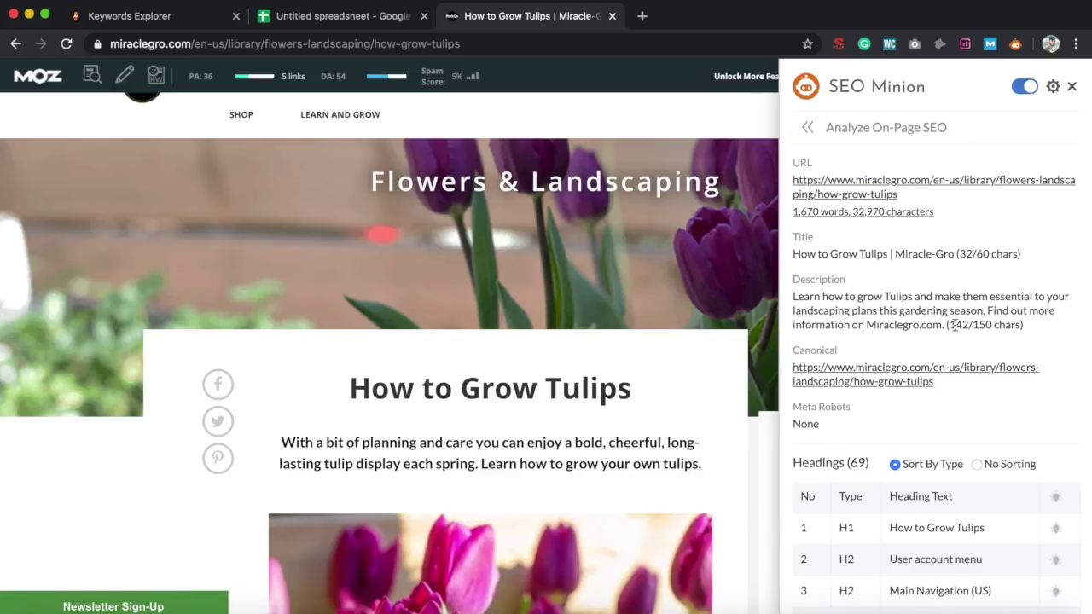
scroll(954, 324, "down", 10)
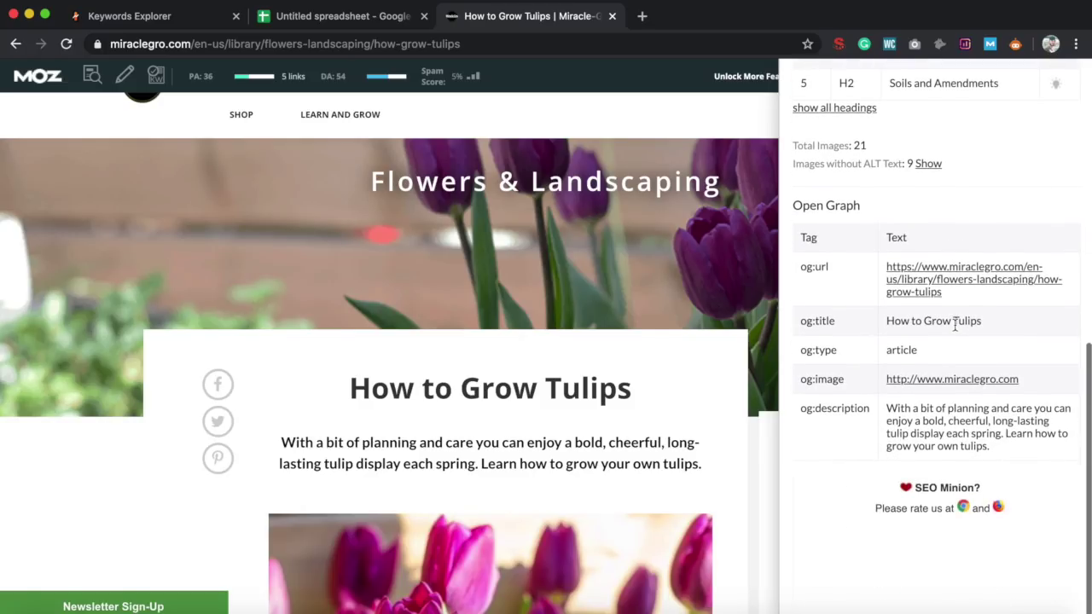
scroll(954, 324, "up", 10)
scroll(954, 324, "down", 4)
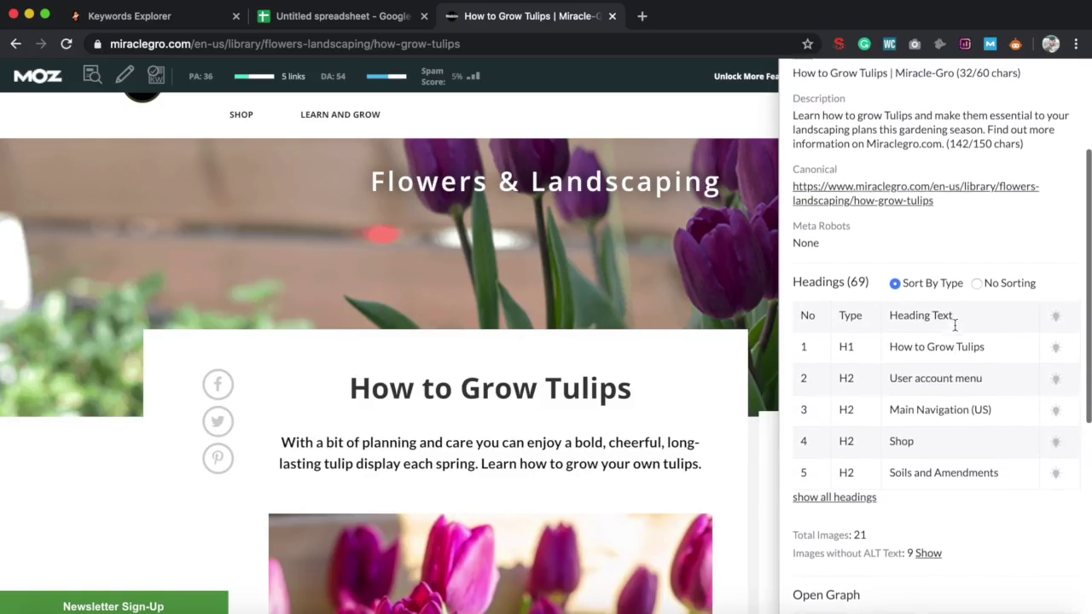
scroll(955, 325, "up", 3)
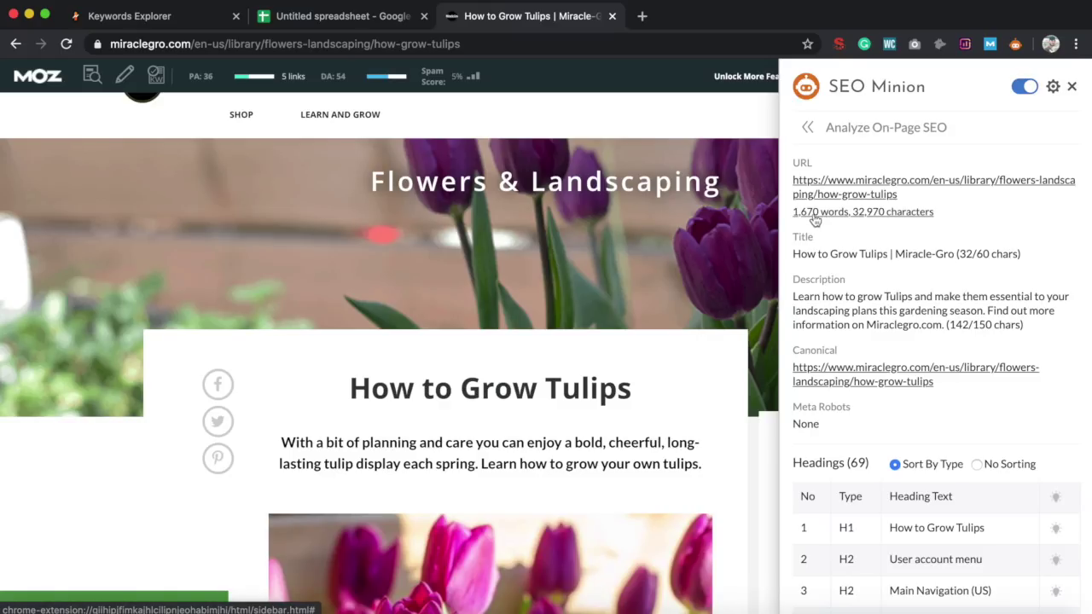
Enter a word count of 1670 in B2 for Grow Tulips.
left_click(376, 15)
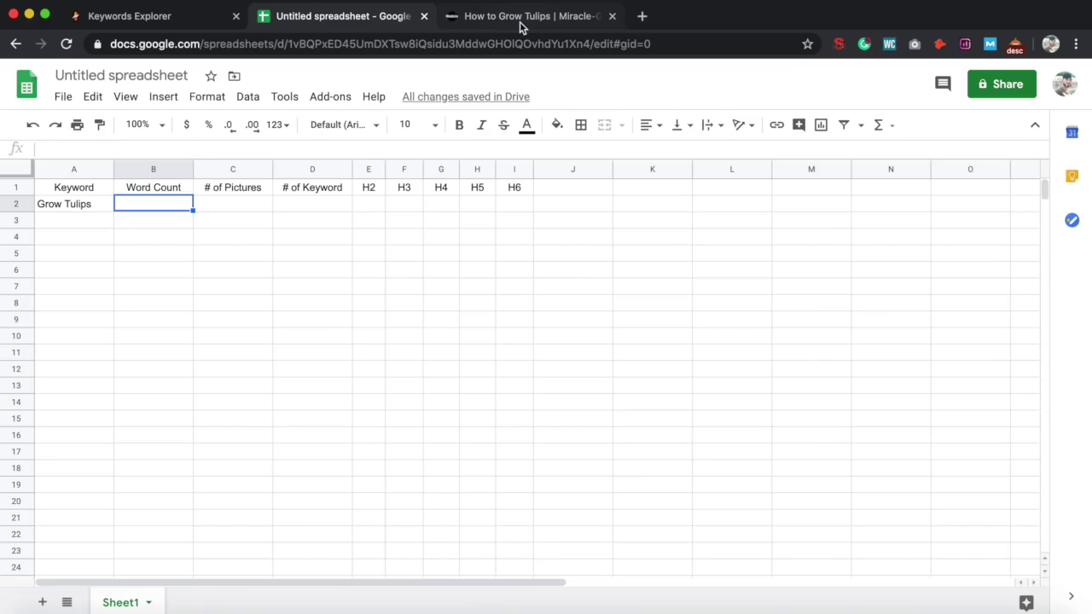
left_click(520, 19)
left_click(361, 18)
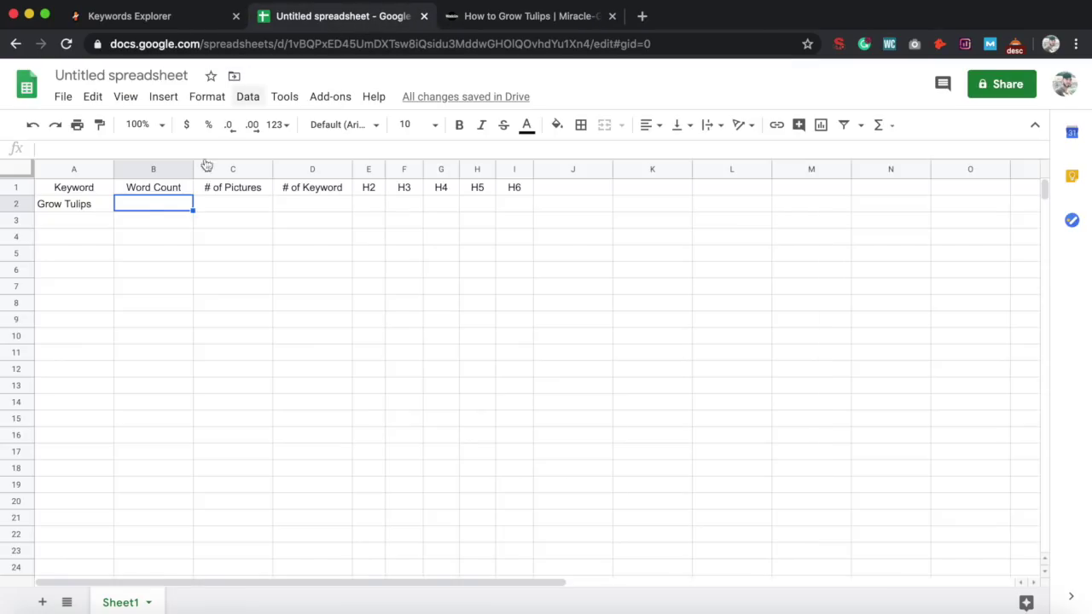
double_click(155, 206)
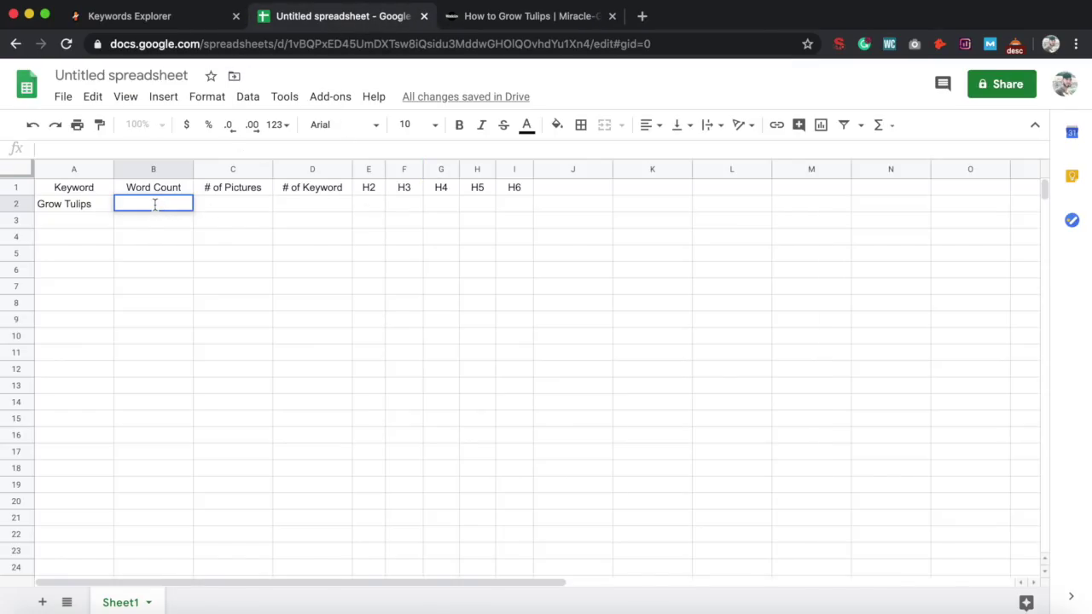
type("1670")
left_click(247, 203)
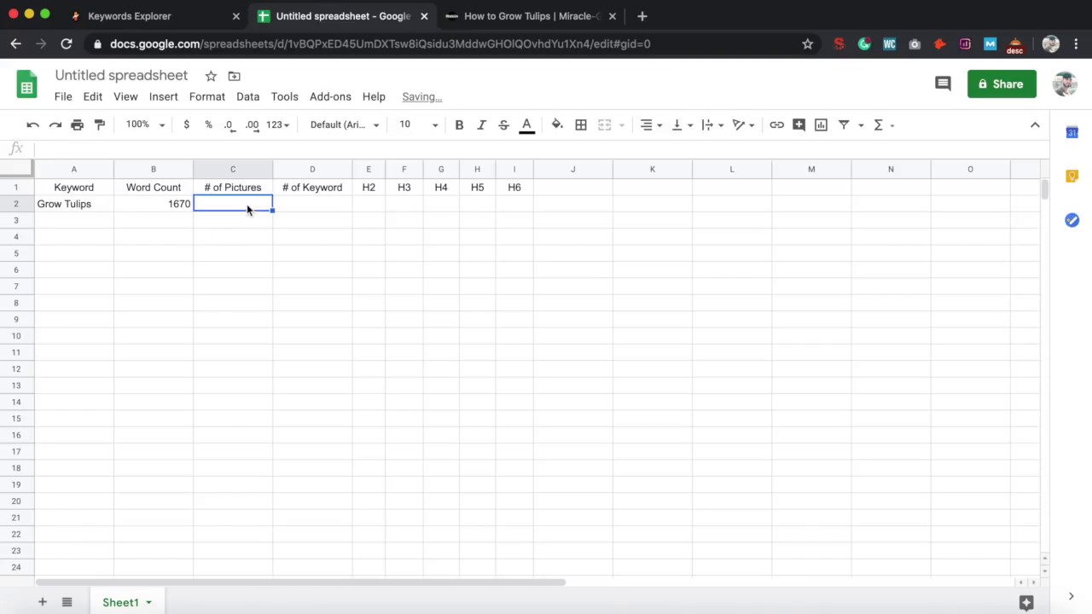
Record 21 pictures in C2, then search the article's text for the keyword.
left_click(530, 19)
scroll(530, 394, "down", 3)
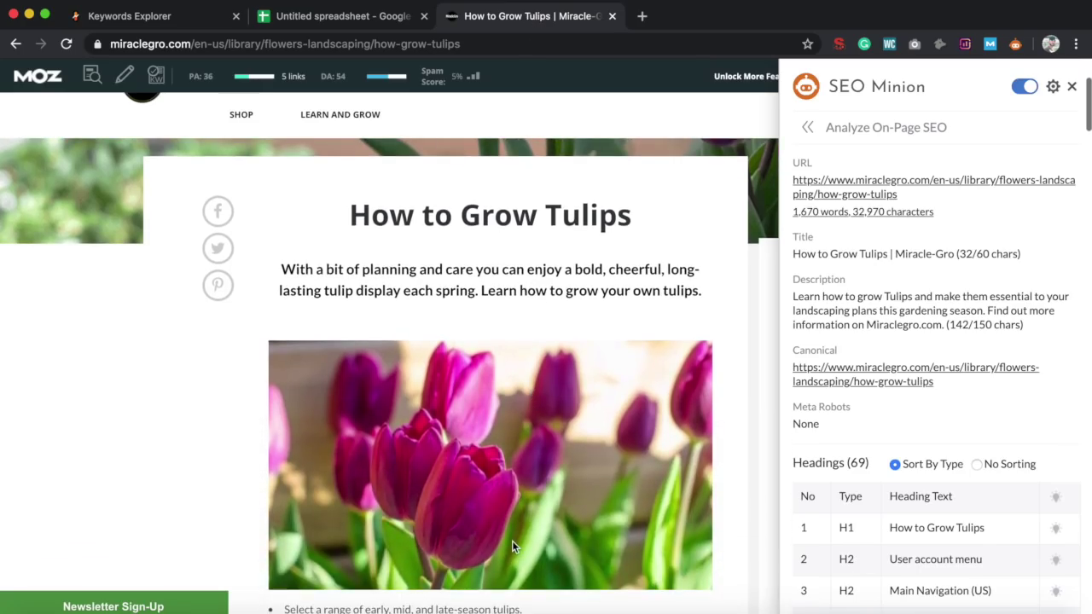
scroll(517, 546, "up", 3)
scroll(969, 375, "down", 5)
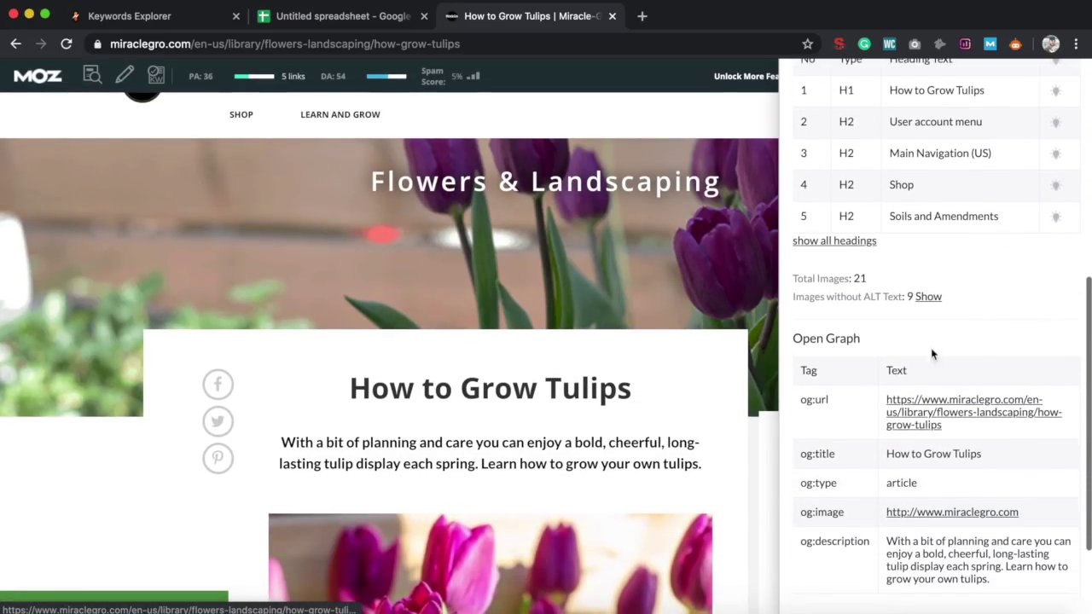
scroll(866, 280, "up", 5)
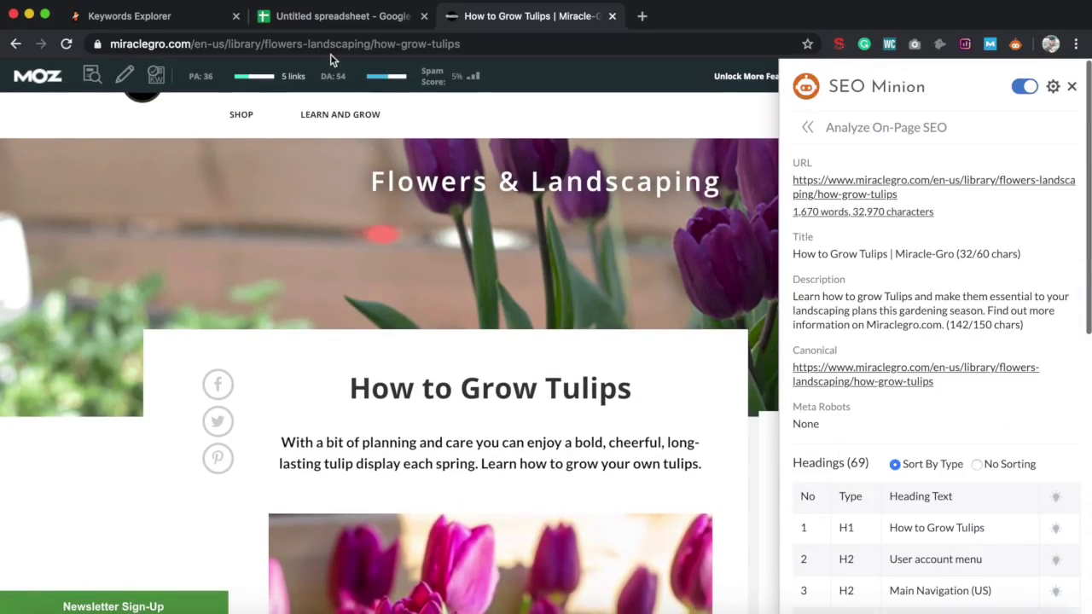
left_click(329, 17)
type("21")
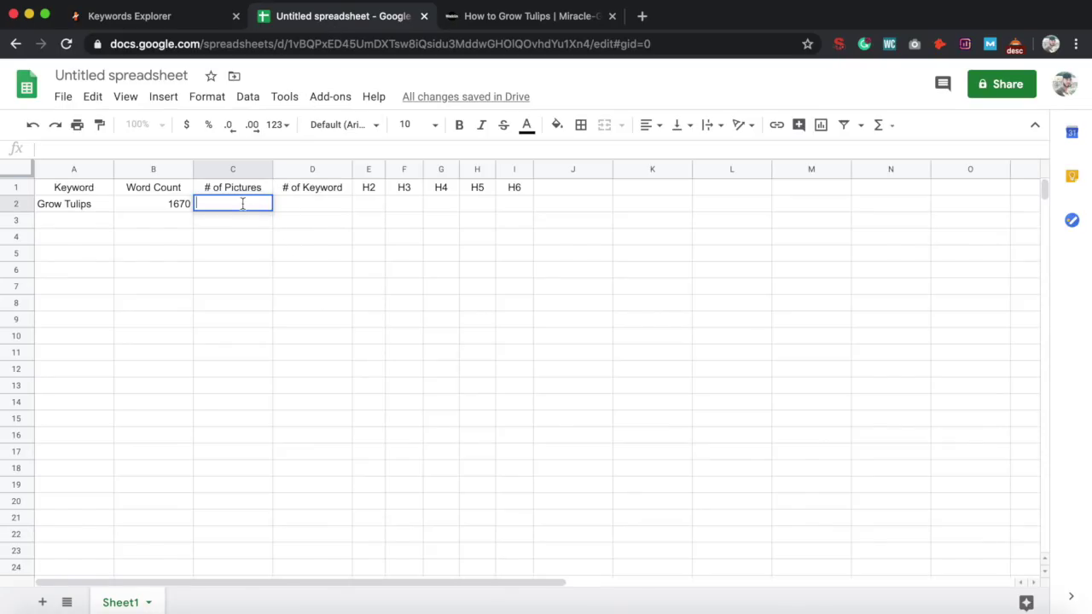
double_click(315, 208)
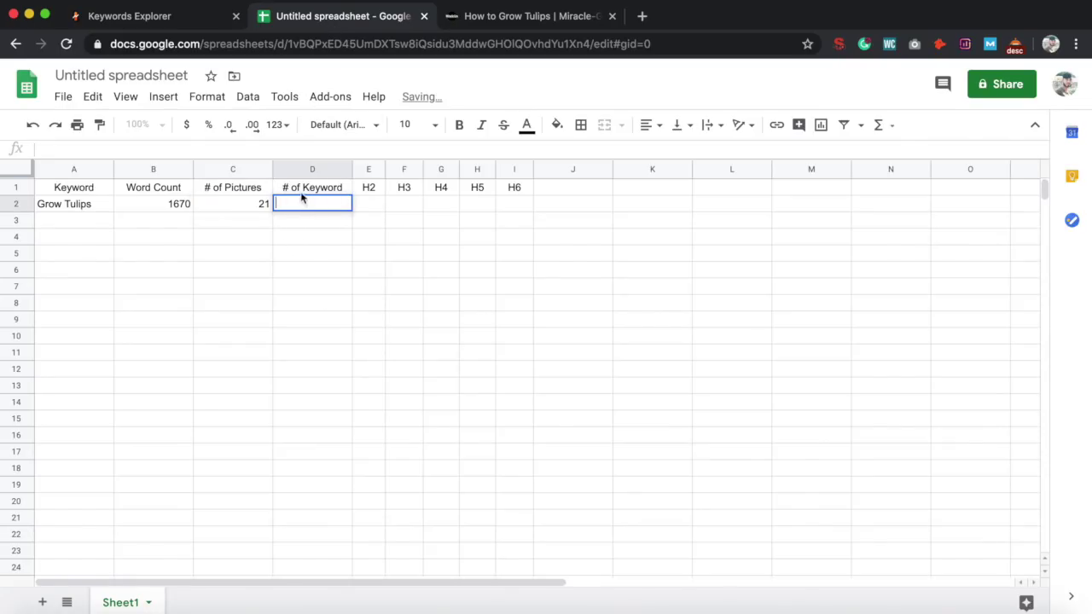
left_click(507, 17)
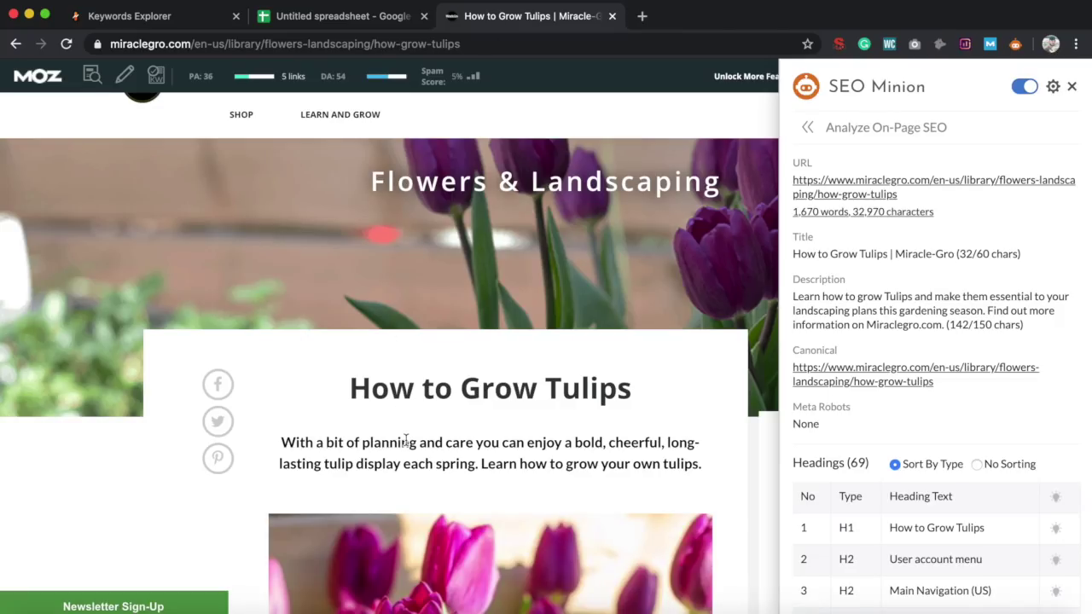
key("super+f")
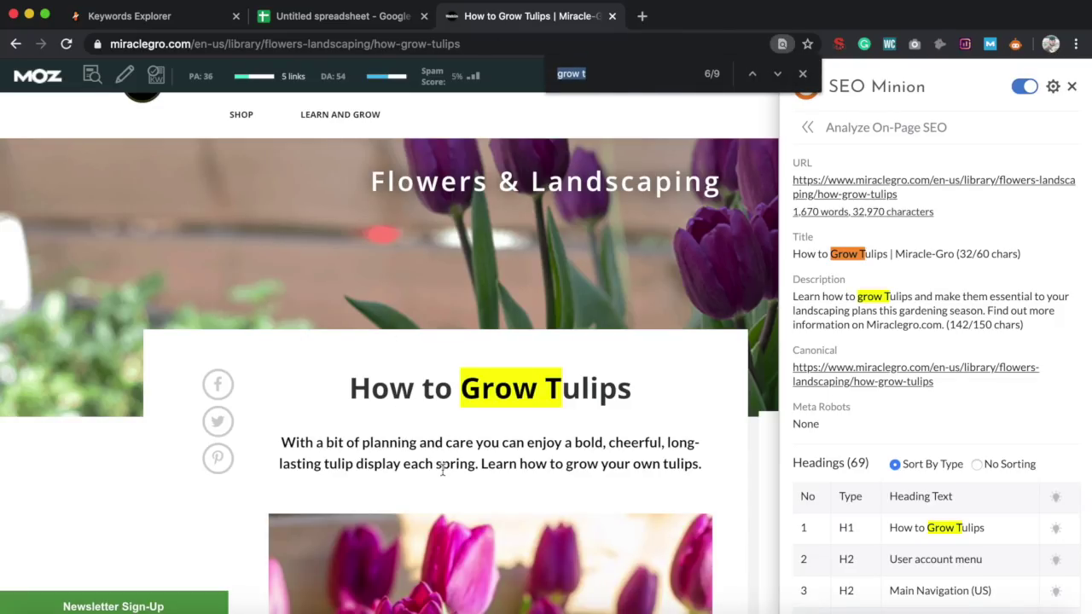
Search the article for 'grow tulips' and enter its 6 matches under # of Keyword in D2.
left_click(612, 72)
triple_click(612, 71)
left_click(612, 72)
type("ulips")
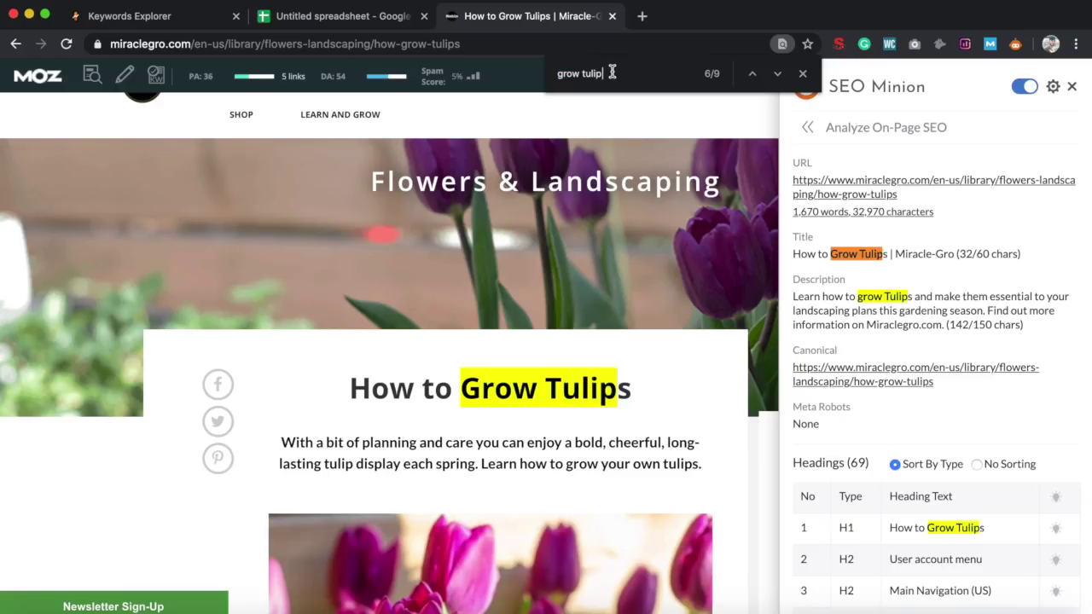
left_click(361, 17)
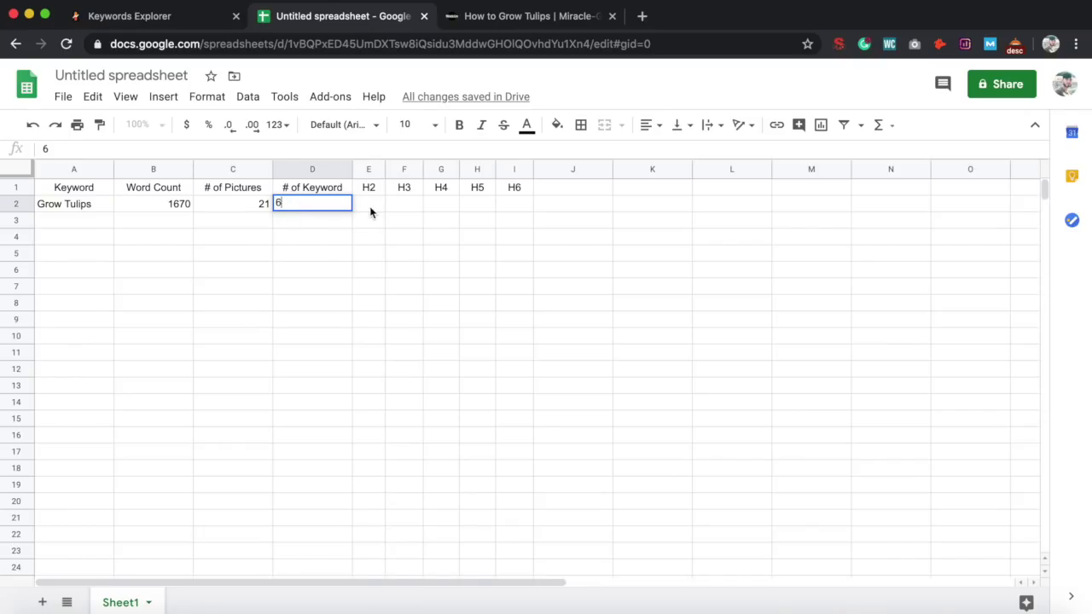
type("6")
left_click(370, 207)
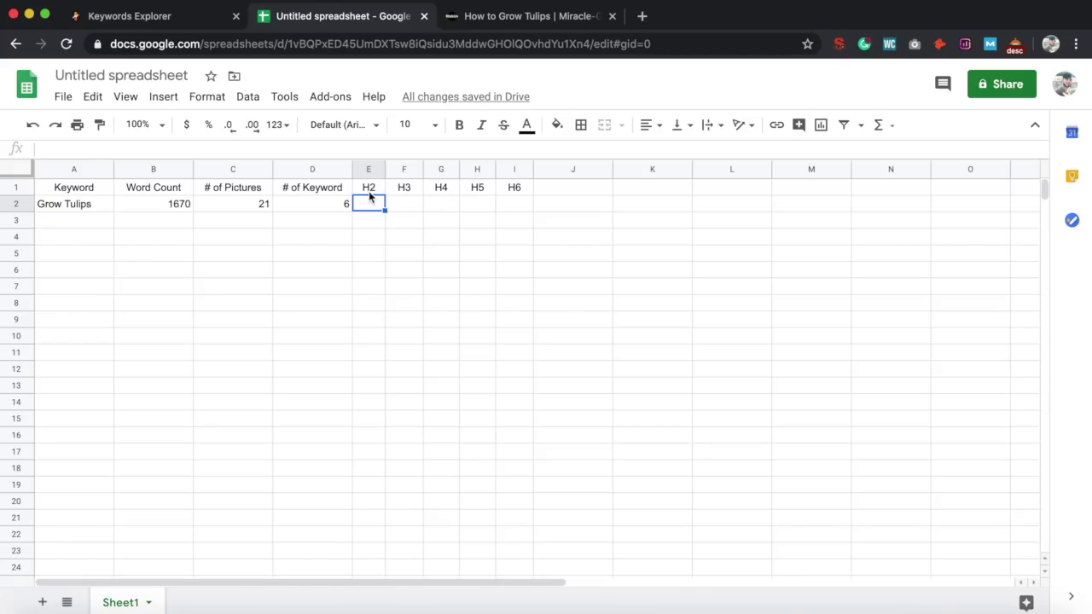
Return to the tulip article's SEO report and close the page search bar.
left_click(568, 24)
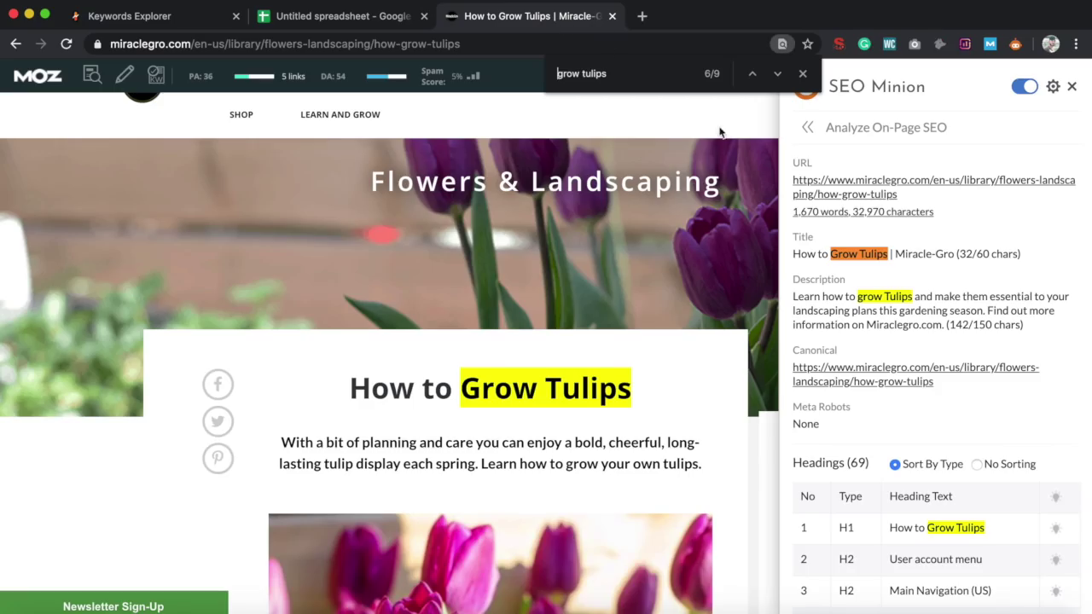
scroll(939, 323, "down", 5)
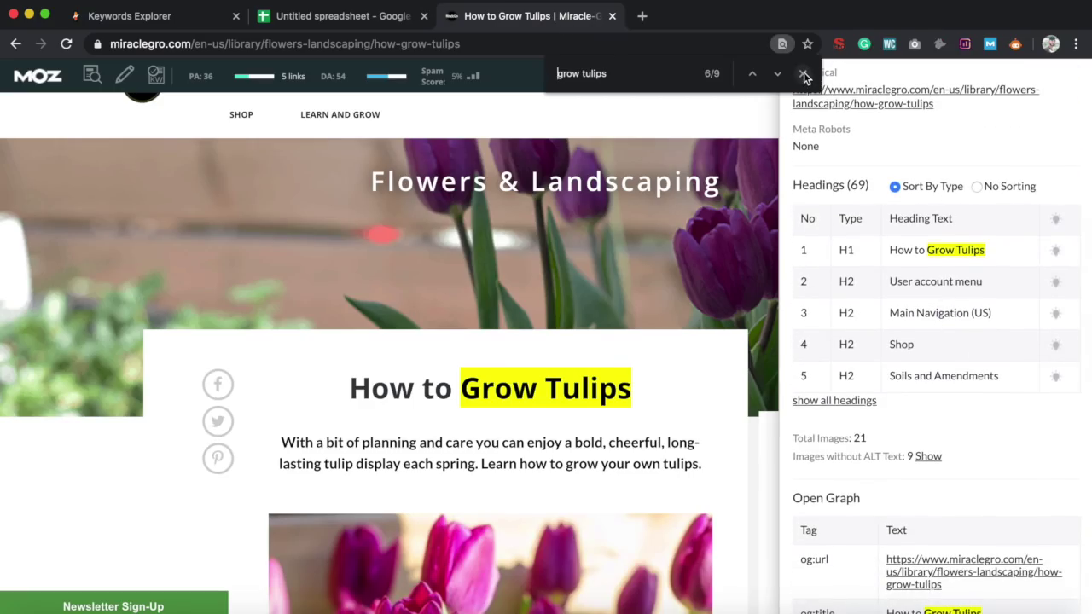
key("Escape")
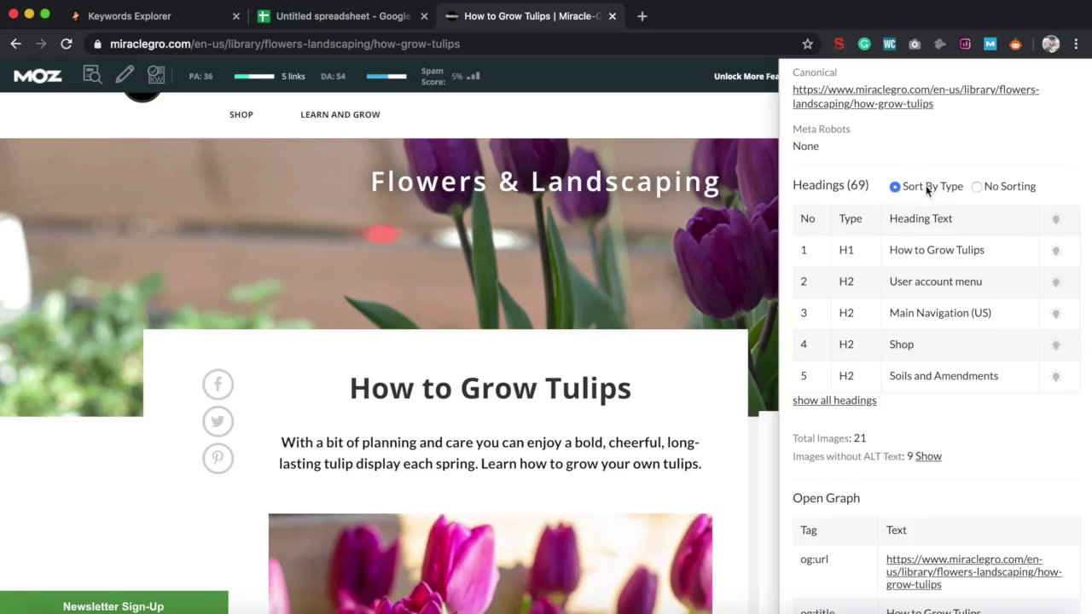
Expand SEO Minion's heading list to all 69 headings and inspect the H1 'How to Grow Tulips' row.
left_click(835, 400)
scroll(843, 411, "down", 5)
scroll(843, 412, "down", 15)
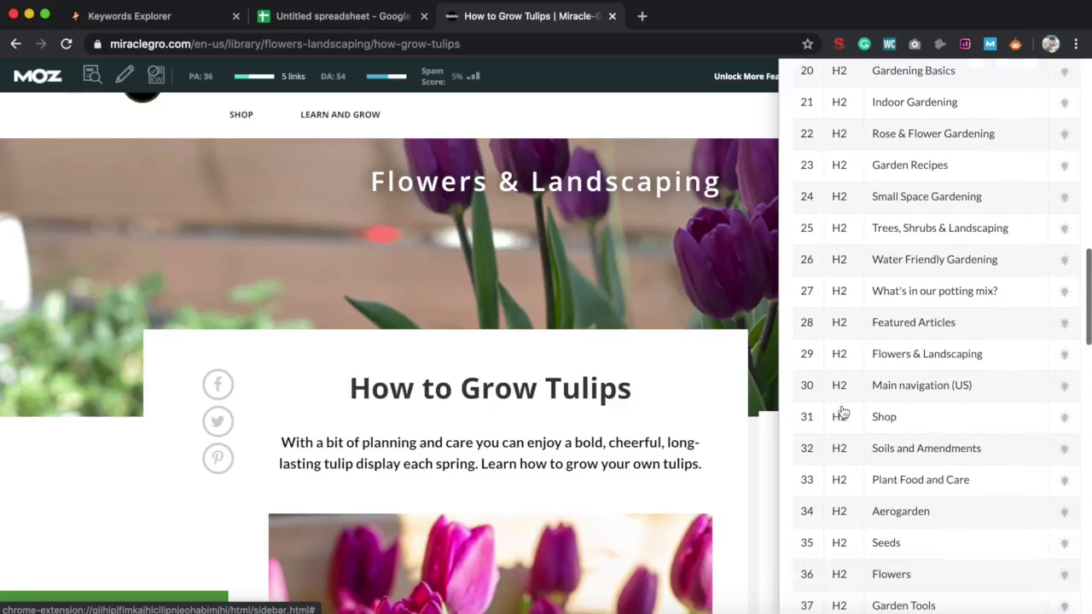
scroll(843, 412, "down", 4)
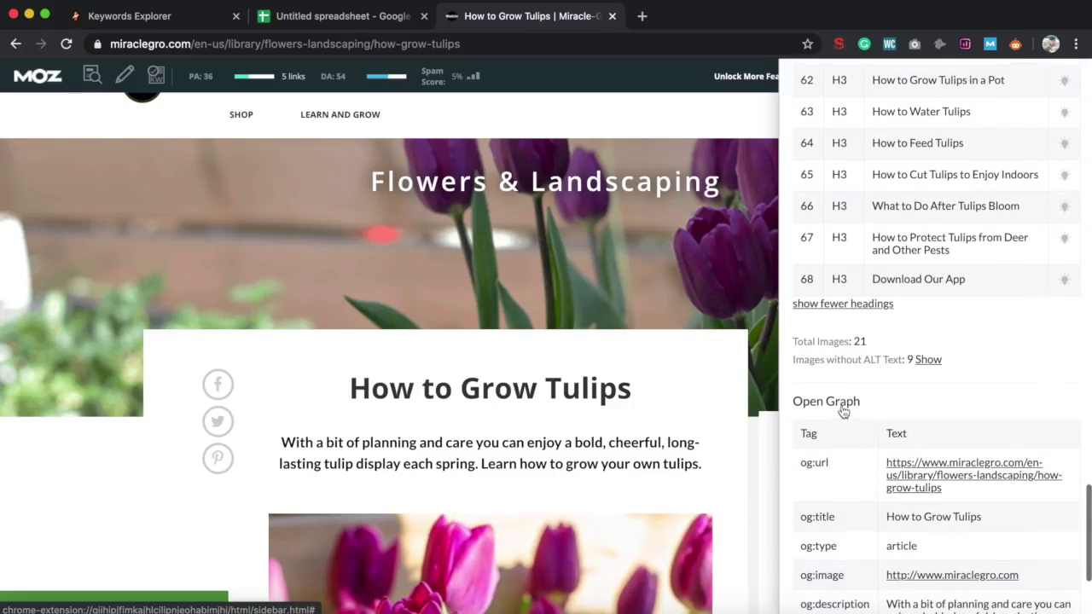
scroll(843, 411, "up", 14)
scroll(842, 411, "up", 11)
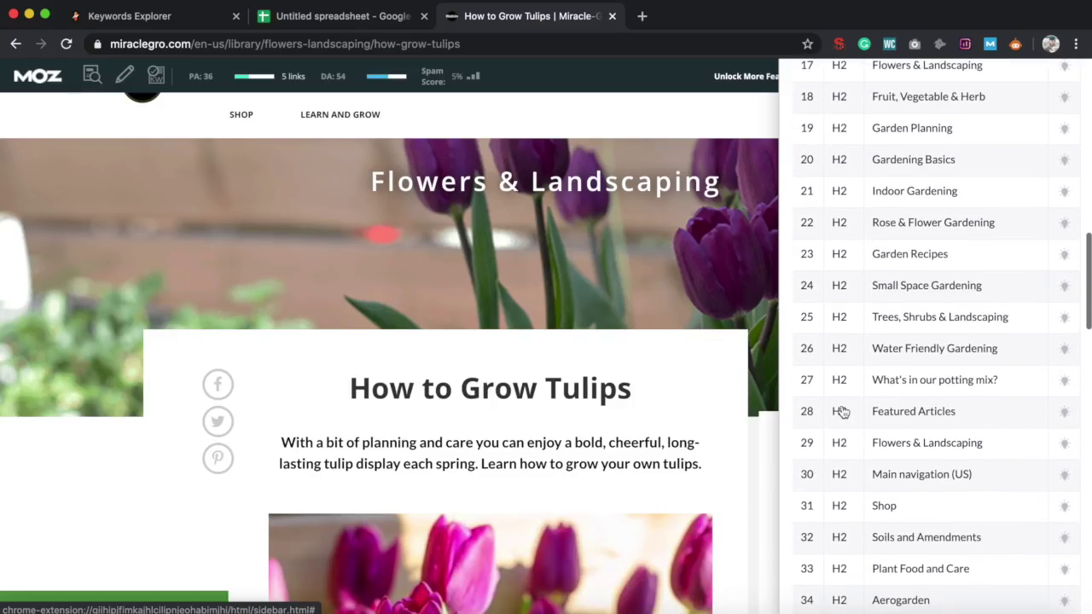
scroll(843, 412, "down", 3)
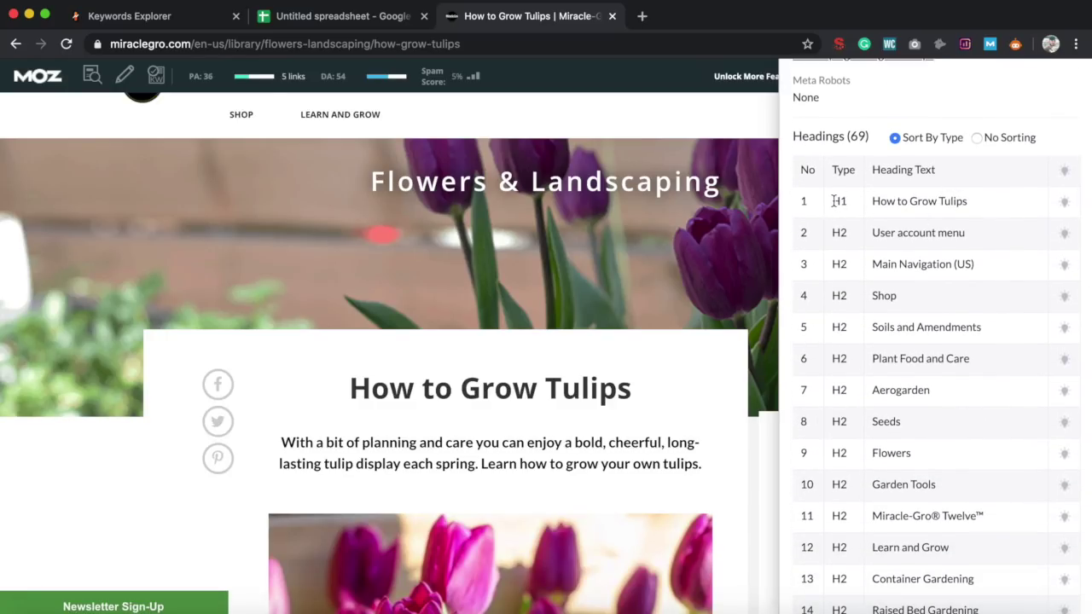
left_click_drag(834, 202, 969, 205)
left_click(968, 205)
left_click_drag(802, 205, 974, 208)
left_click(970, 206)
Scroll through the H2 and H3 heading rows to tally 56 H2 headings.
scroll(874, 216, "down", 2)
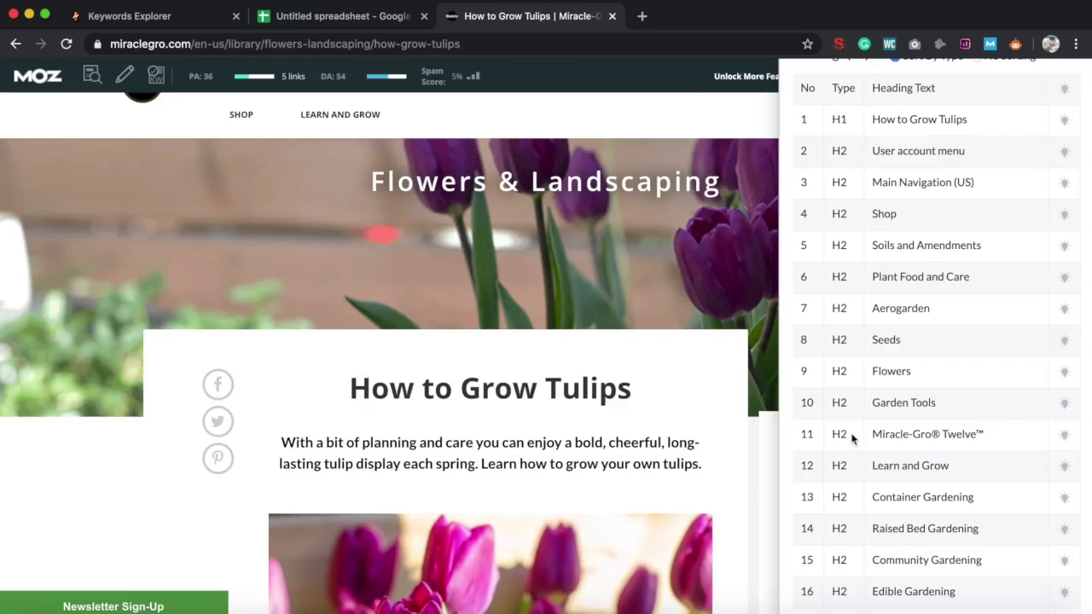
scroll(852, 439, "down", 10)
scroll(852, 439, "down", 10)
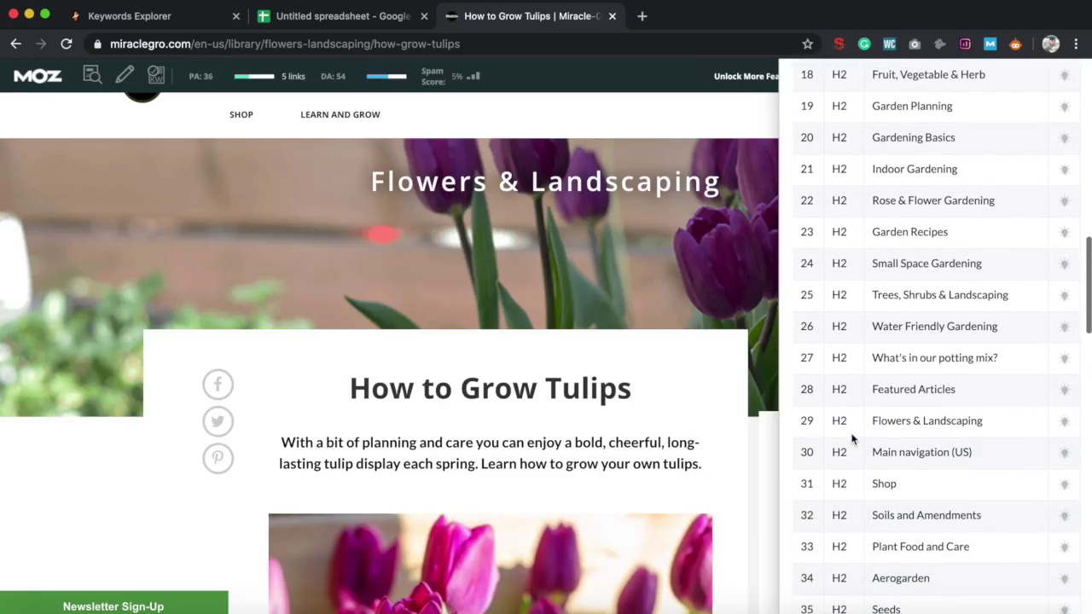
scroll(853, 440, "down", 10)
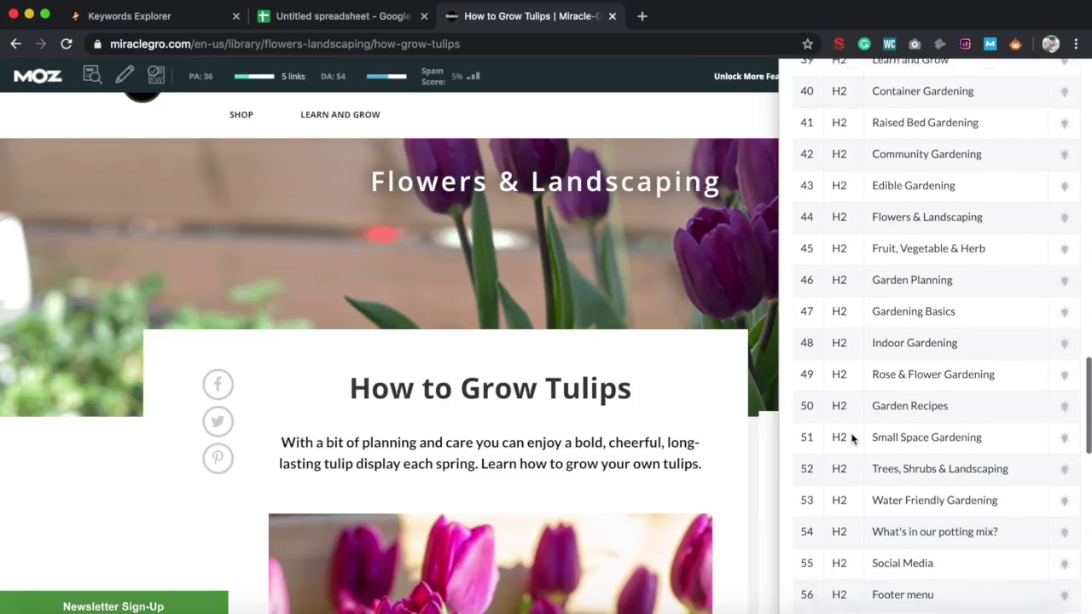
scroll(853, 439, "down", 1)
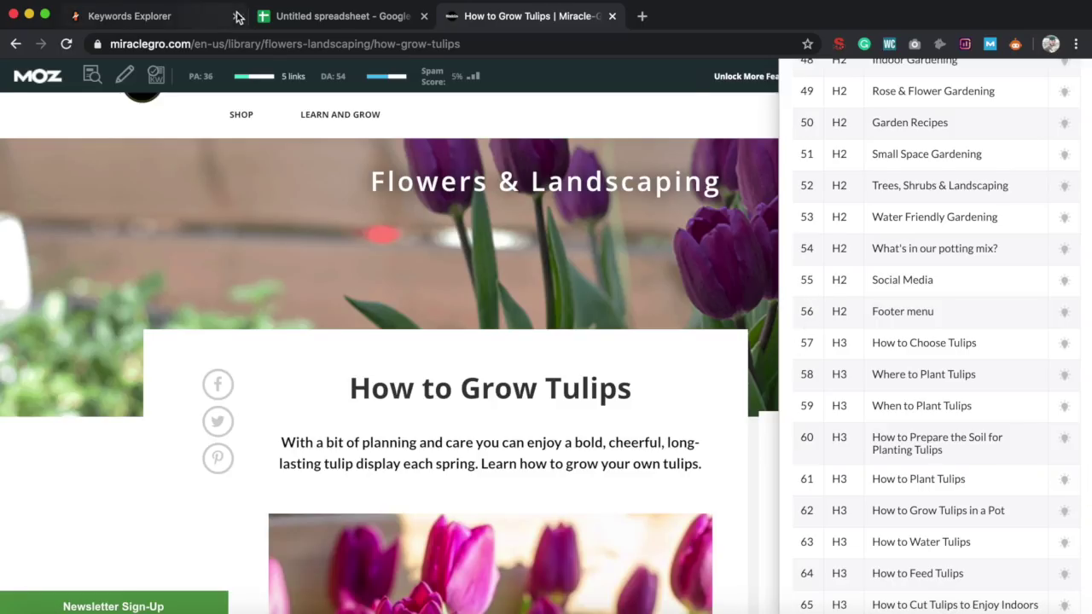
left_click(304, 17)
Record 56 H2 headings in E2, then review the article's H3 rows in SEO Minion.
type("56")
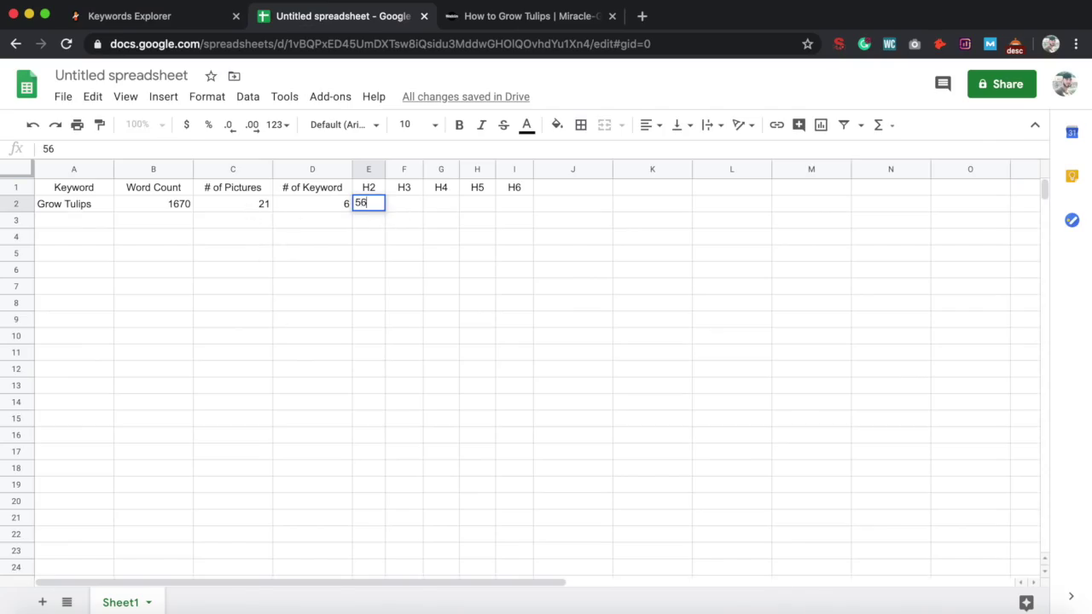
left_click(407, 212)
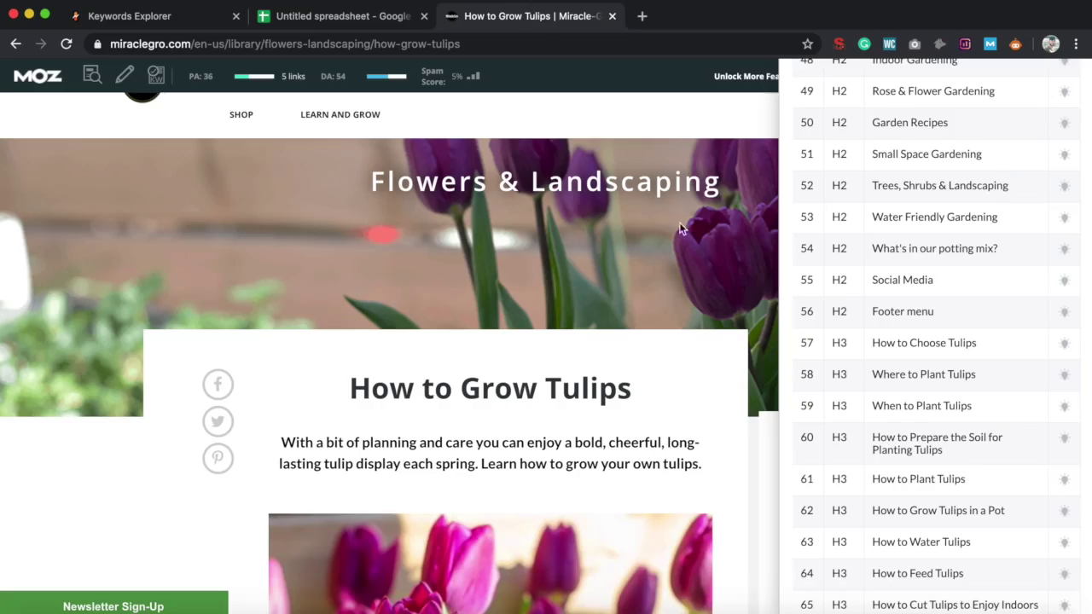
left_click(521, 15)
scroll(884, 402, "down", 2)
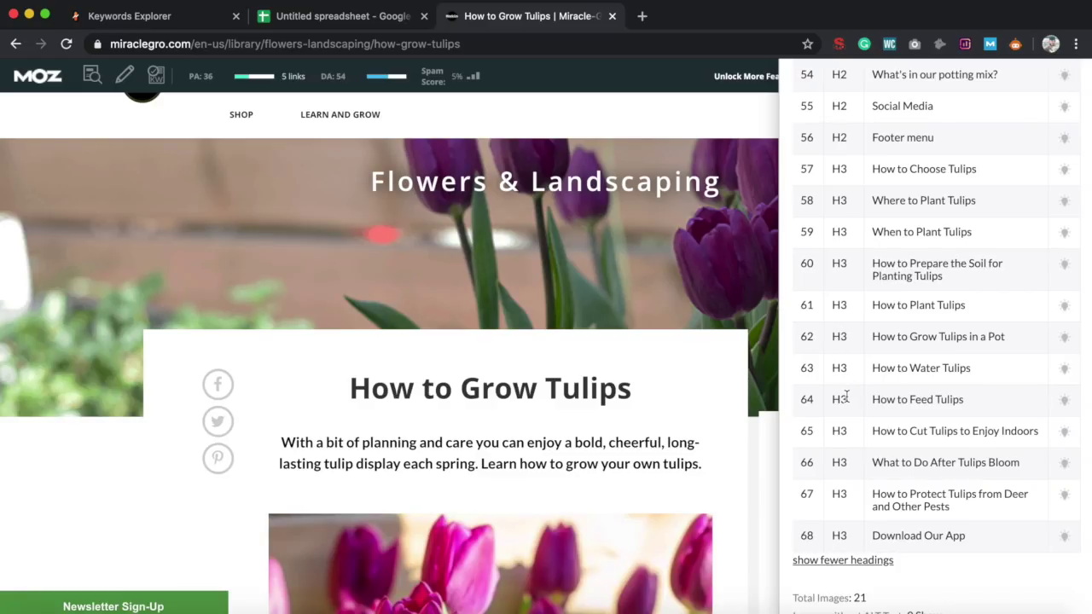
scroll(846, 398, "down", 2)
Record 12 H3 headings in F2, move to A3, and return to the article's heading list.
left_click(341, 16)
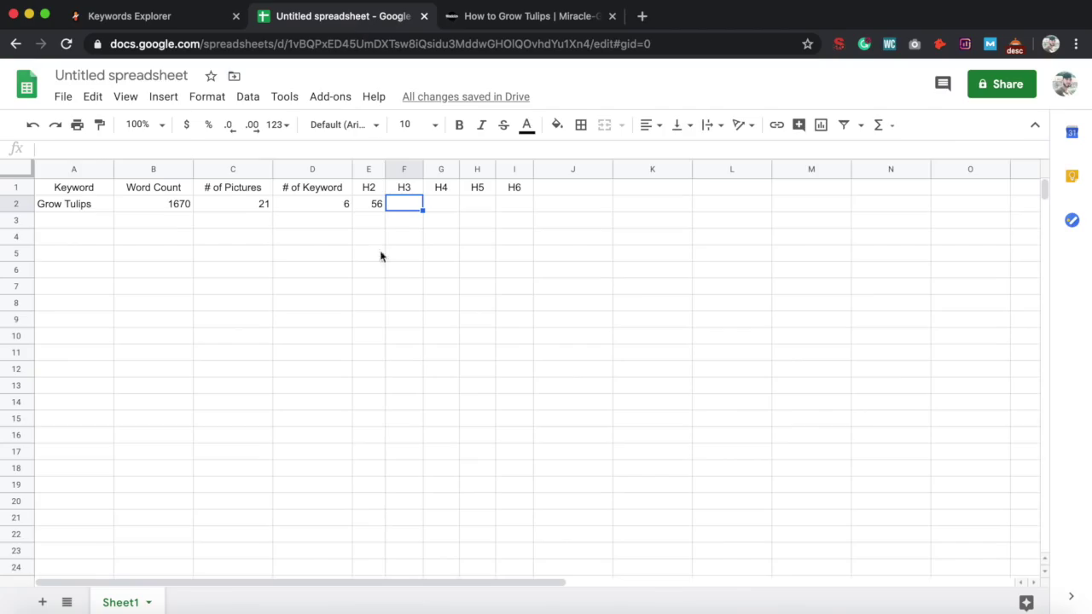
type("12")
left_click(442, 206)
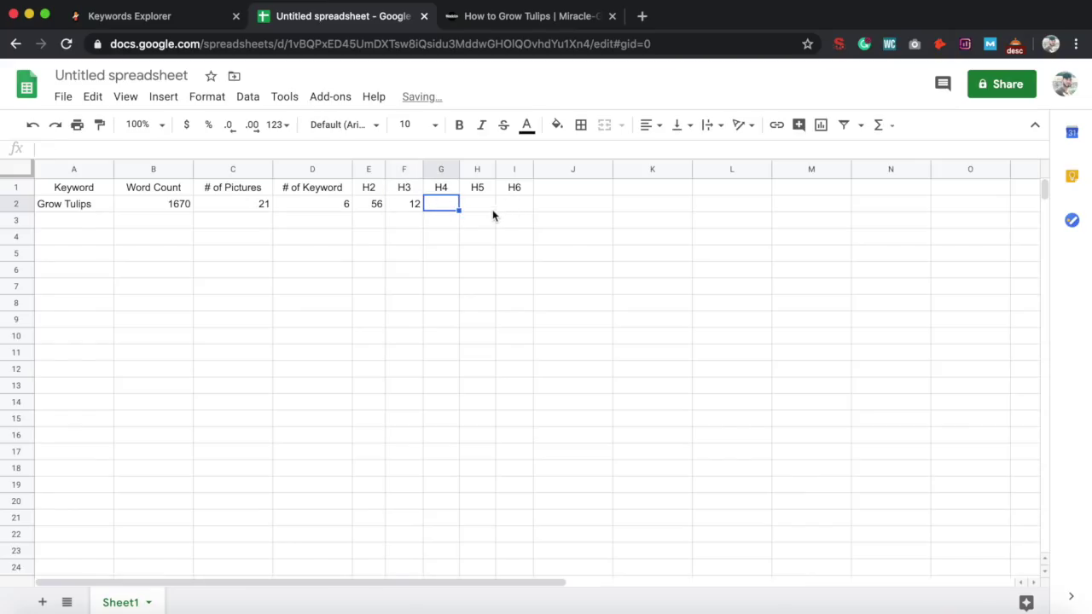
left_click(81, 228)
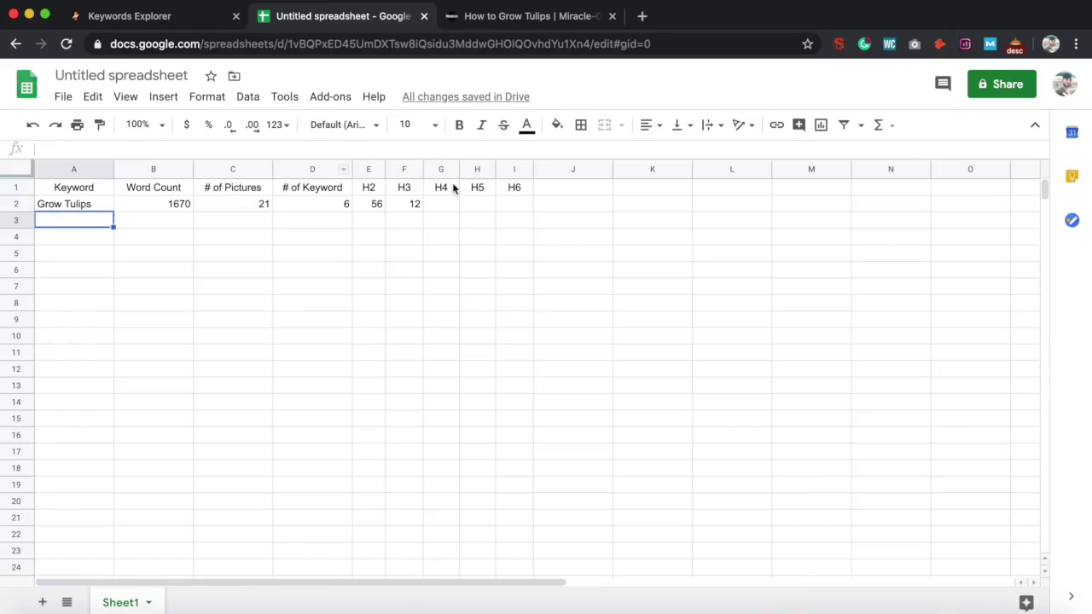
left_click(544, 13)
scroll(956, 266, "down", 3)
scroll(955, 266, "up", 15)
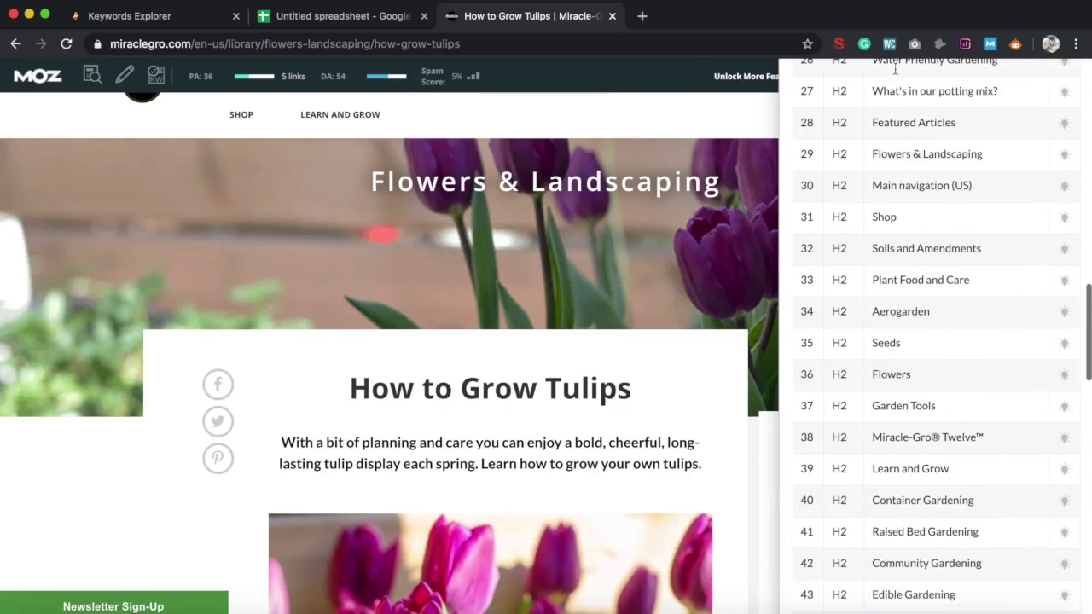
Open the American Meadows 'How to Grow Tulips' page and run SEO Minion's on-page analysis.
left_click(17, 43)
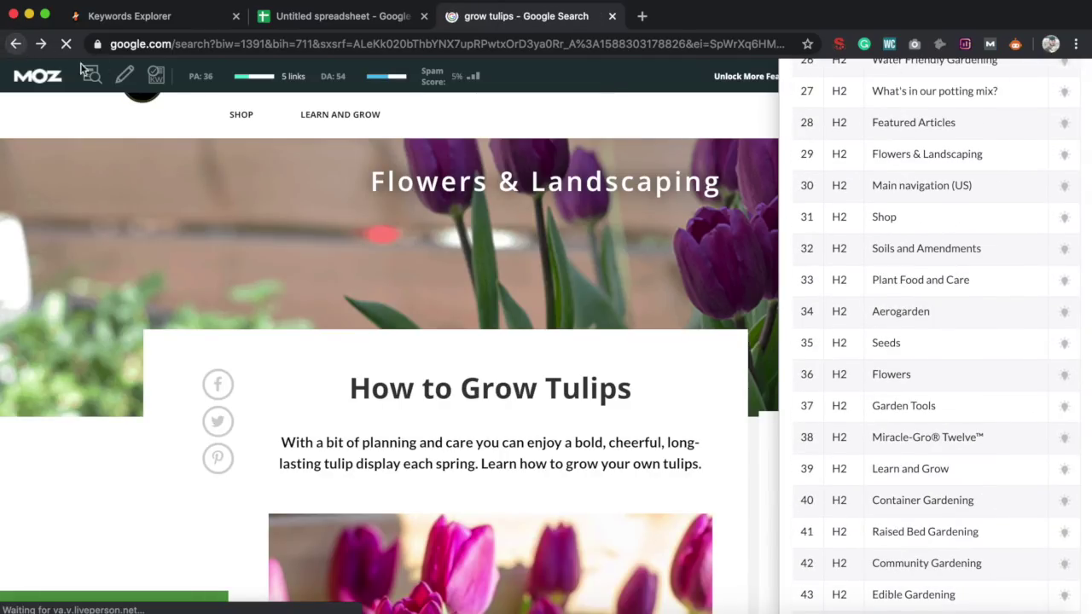
scroll(168, 439, "down", 10)
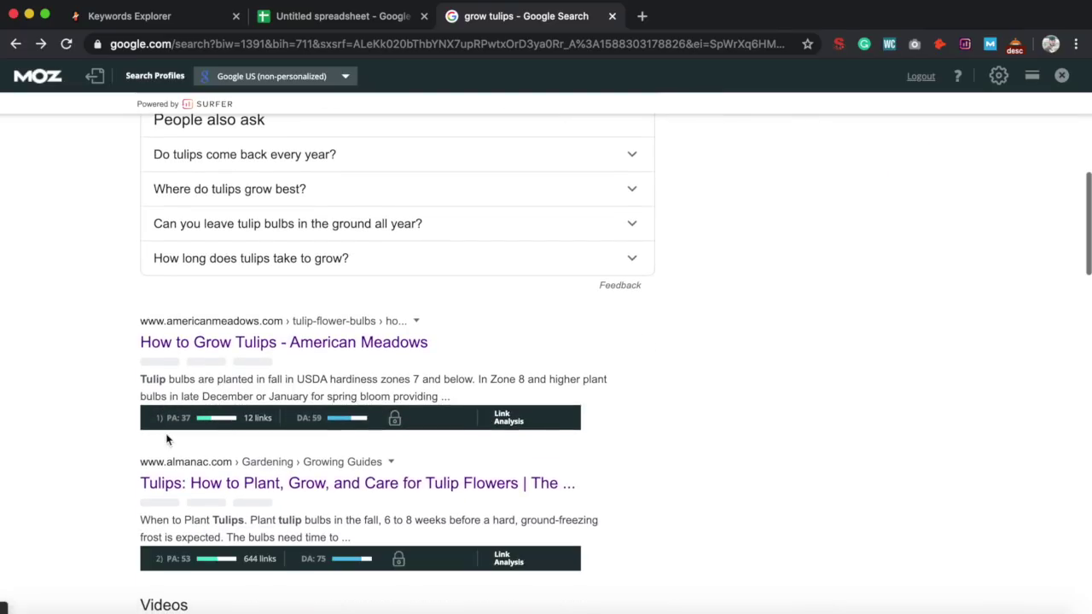
left_click(359, 191)
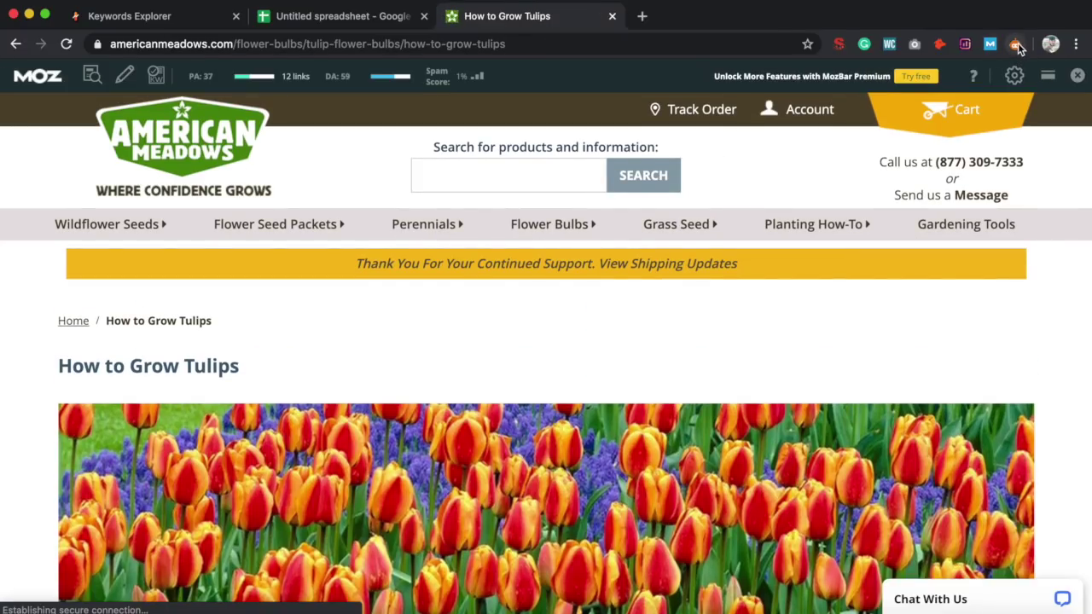
left_click(1017, 47)
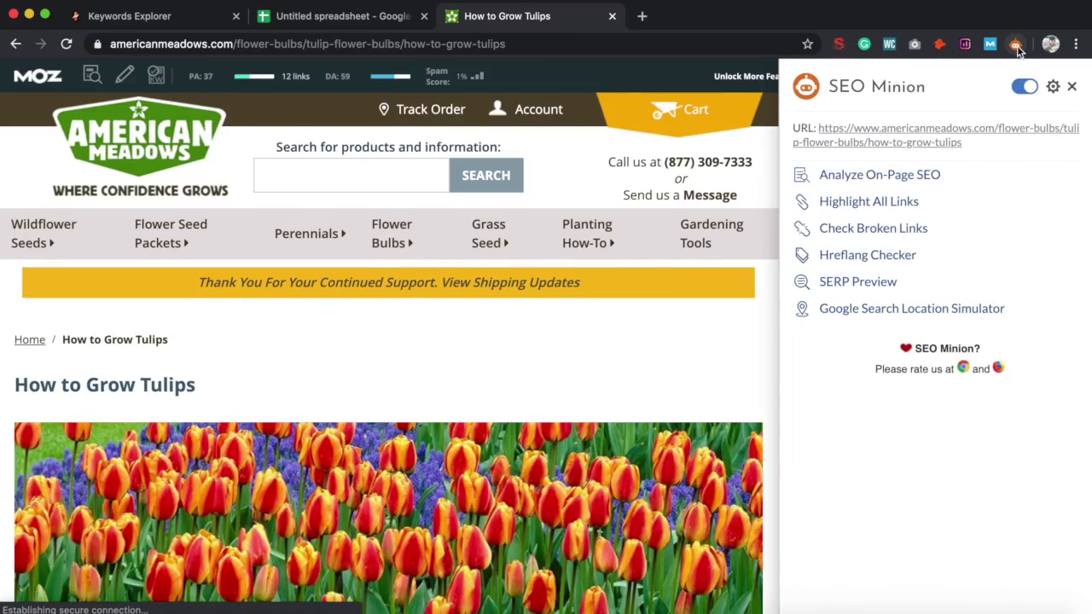
left_click(875, 175)
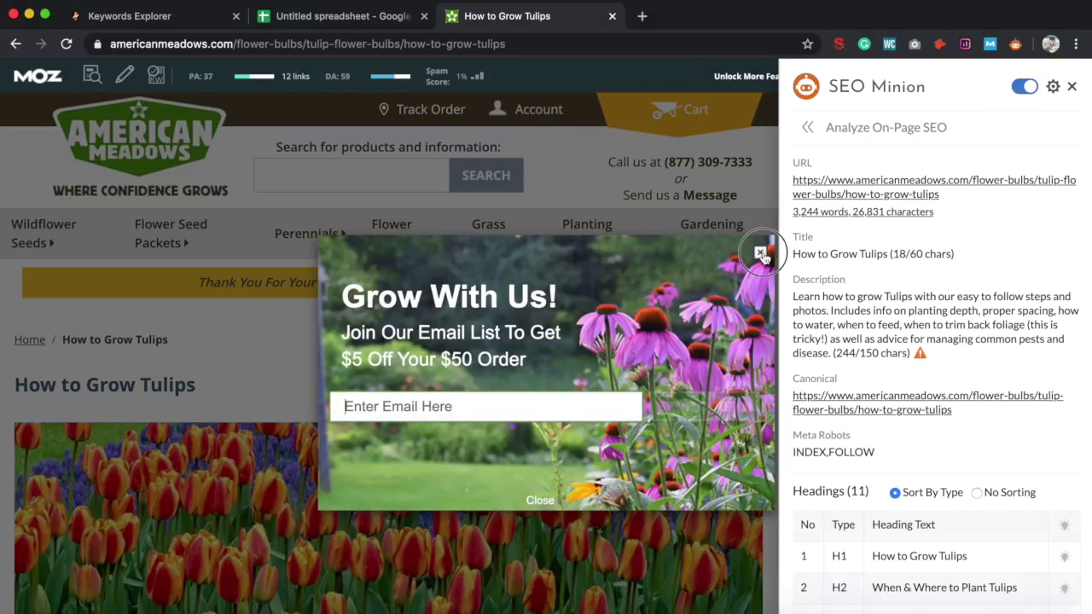
left_click(760, 253)
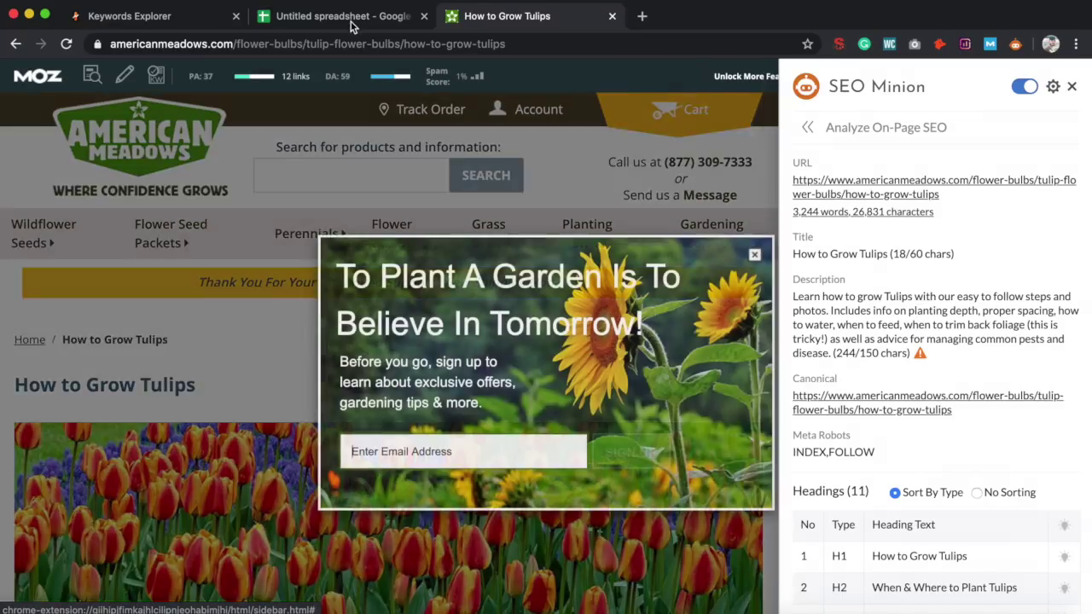
Enter 3244 words in B3 and 41 images in C3.
left_click(351, 22)
left_click(159, 222)
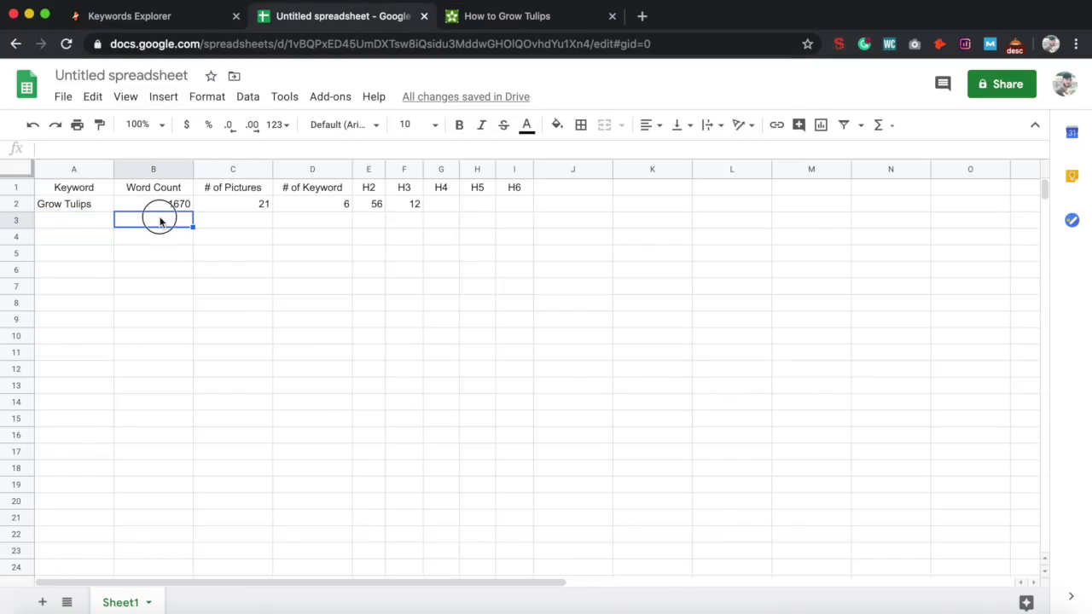
type("3244")
key("Tab")
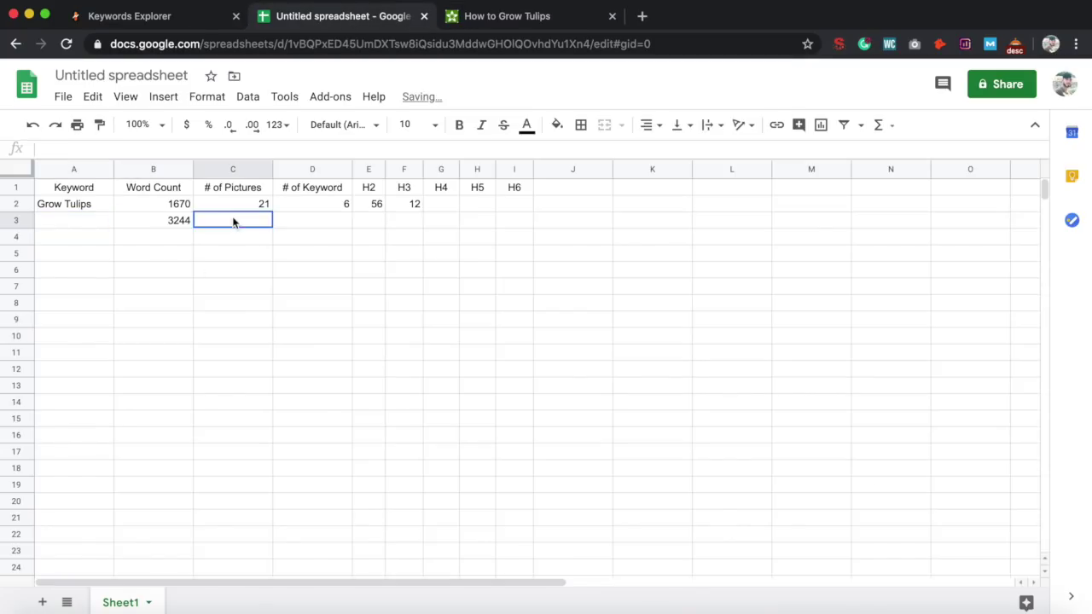
left_click(507, 16)
scroll(859, 315, "down", 5)
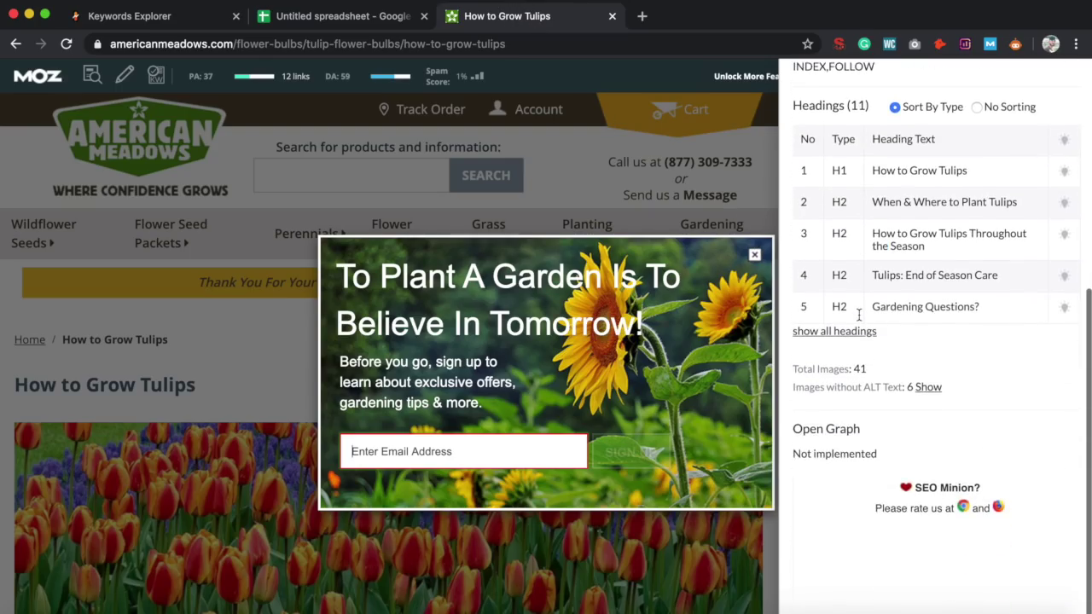
scroll(802, 162, "up", 5)
left_click(307, 27)
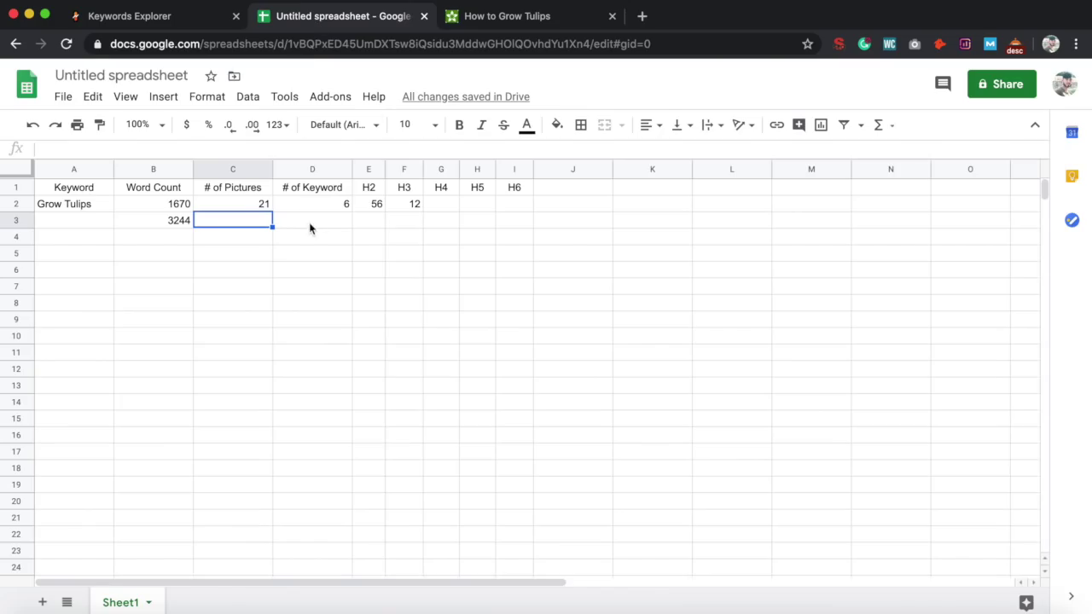
left_click(253, 221)
type("41")
left_click(317, 224)
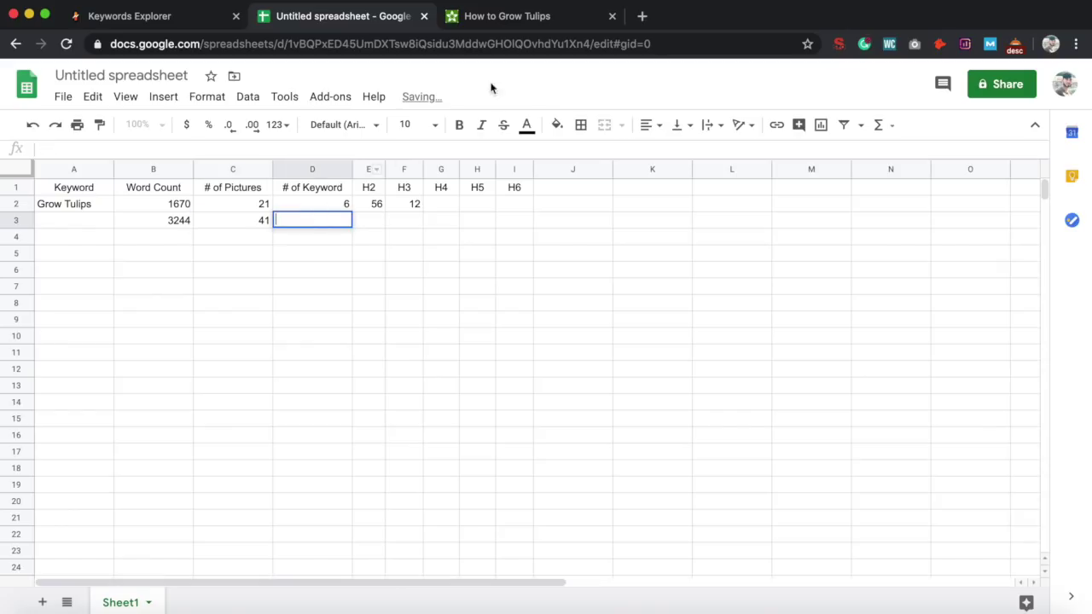
Search the page for 'grow tulips' and record 4 keyword hits in D3.
left_click(544, 24)
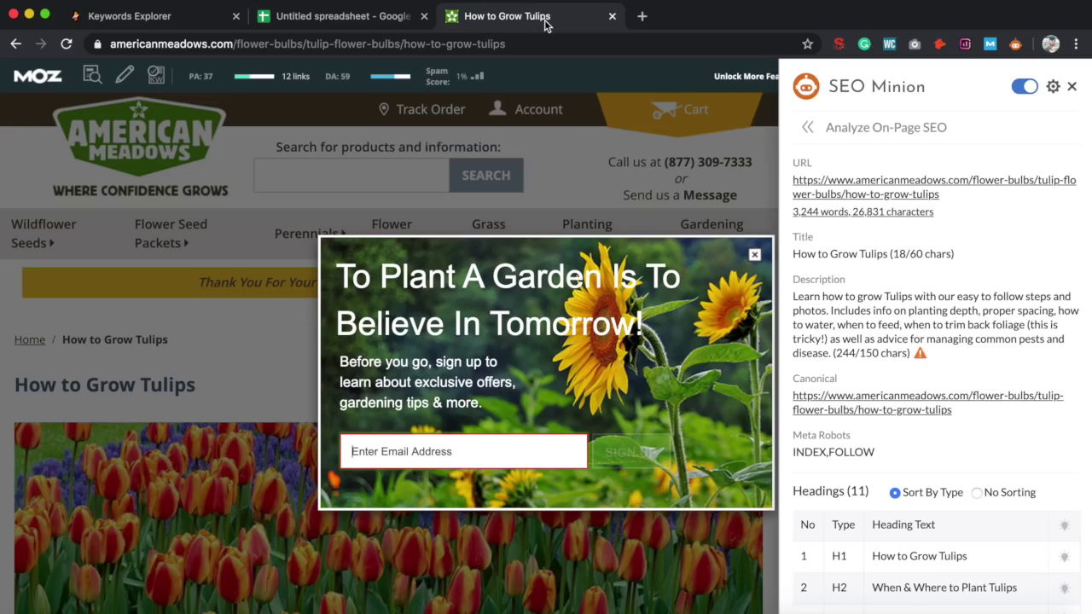
left_click(755, 258)
key("super+f")
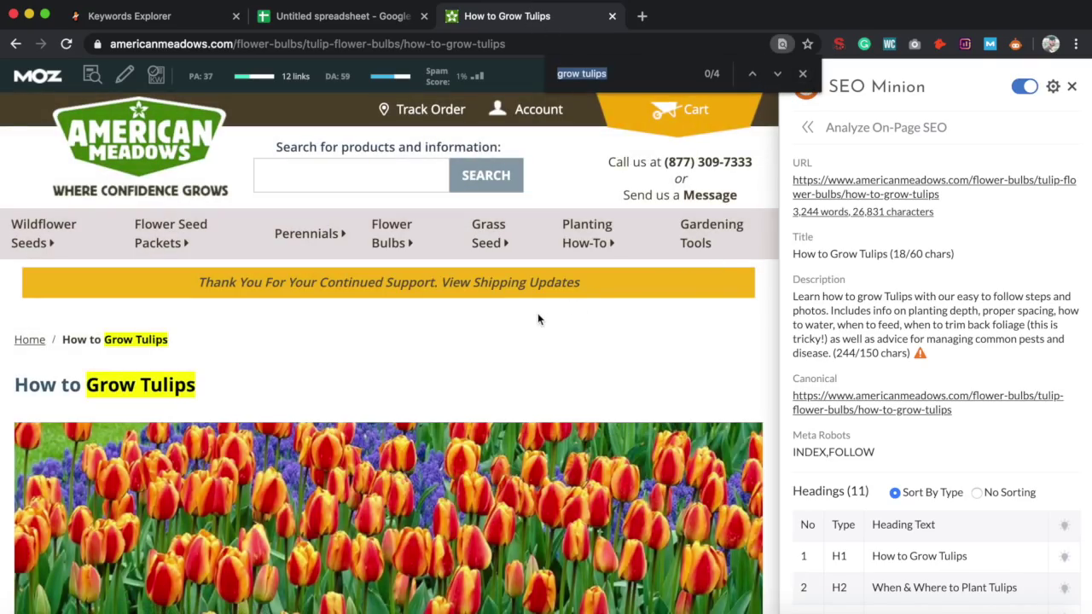
left_click(367, 19)
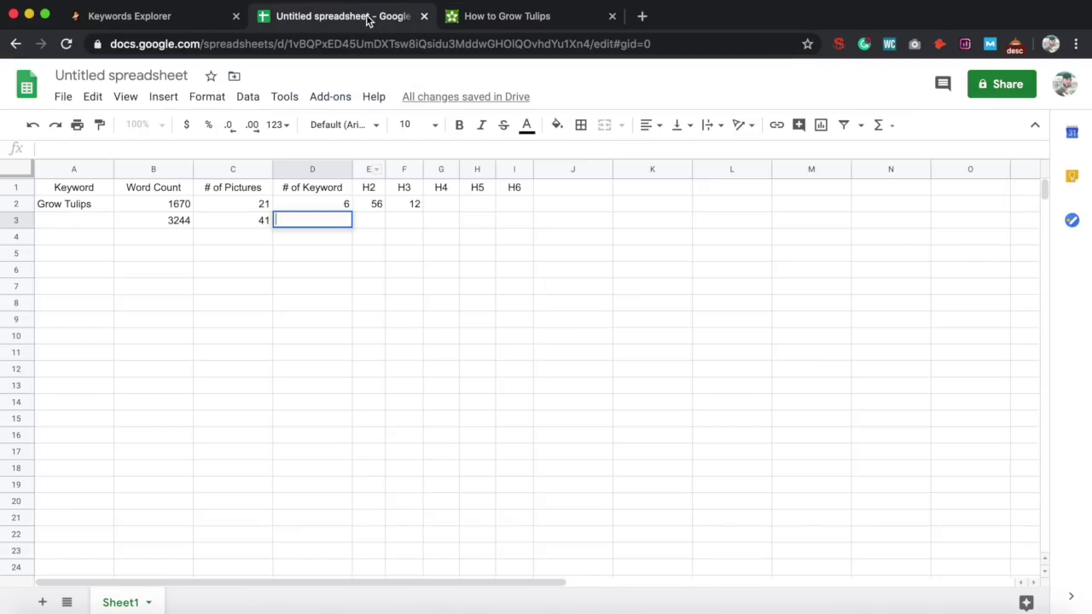
type("4")
key("Tab")
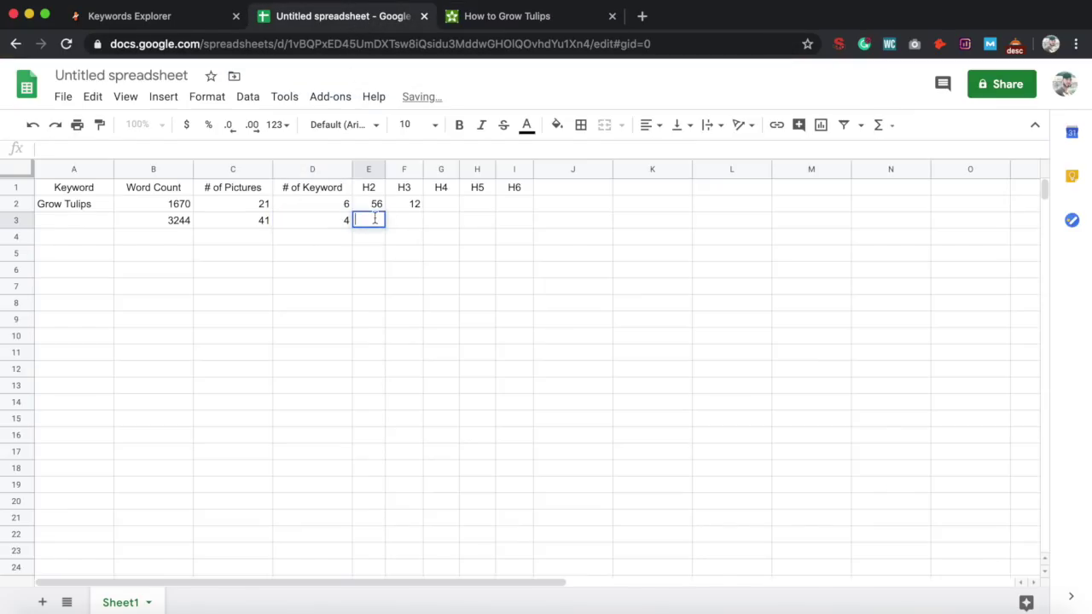
Expand the 11-heading list and record 9 H2s in E3 and 1 H3 in F3.
left_click(525, 26)
scroll(999, 435, "down", 4)
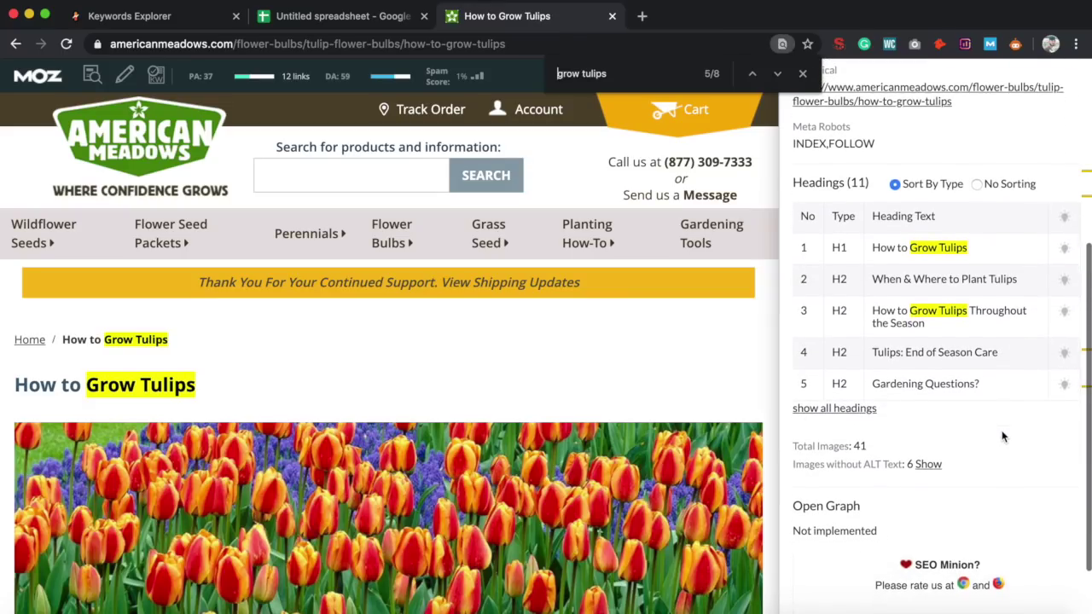
left_click(839, 410)
scroll(873, 314, "down", 1)
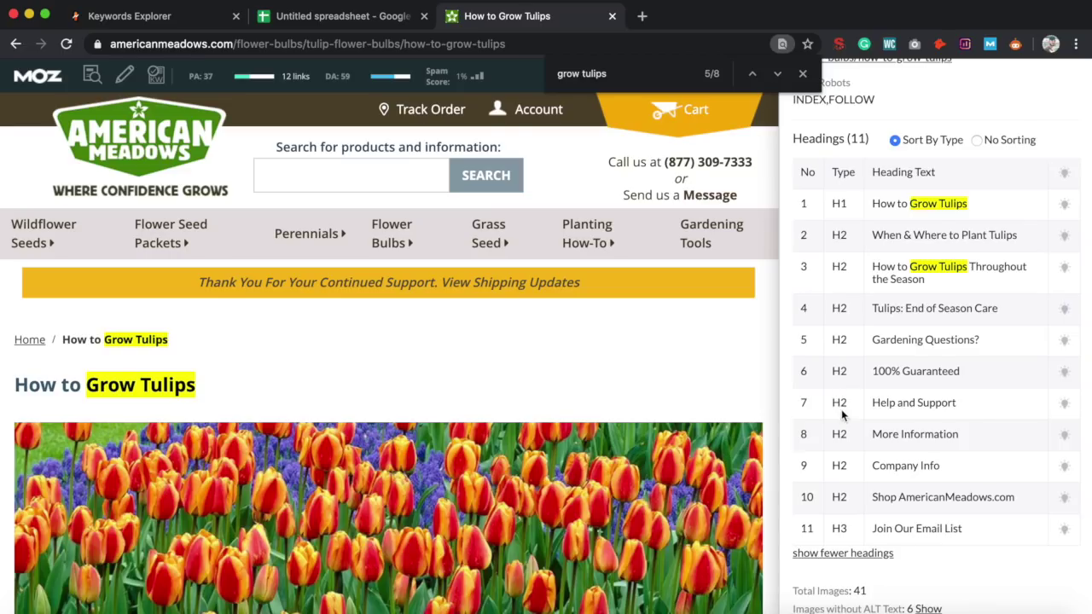
left_click(345, 16)
double_click(367, 220)
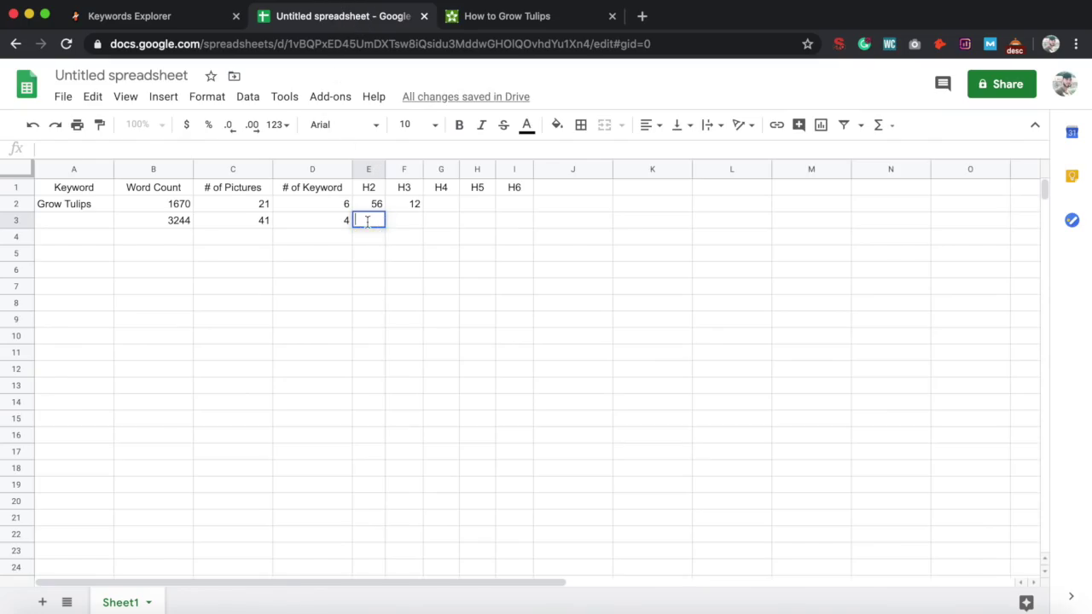
double_click(404, 222)
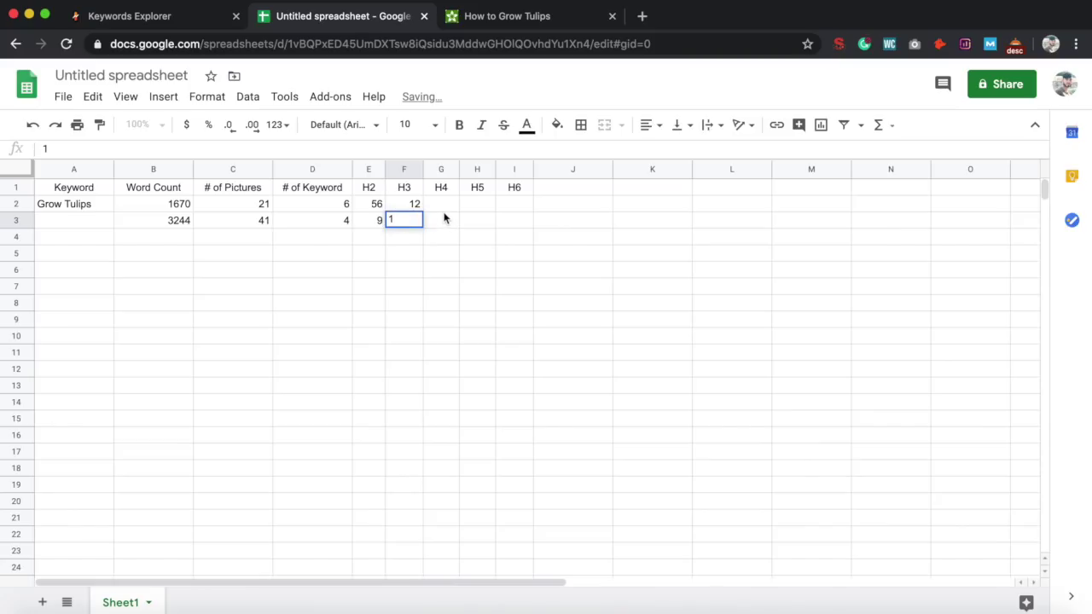
left_click(443, 208)
left_click(92, 238)
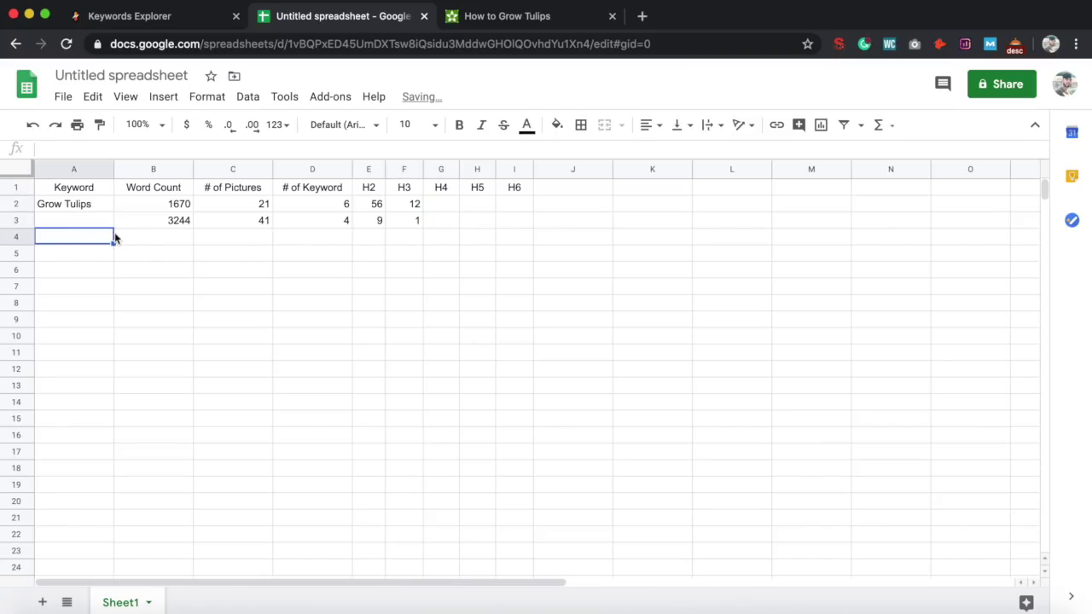
left_click(152, 233)
left_click(537, 16)
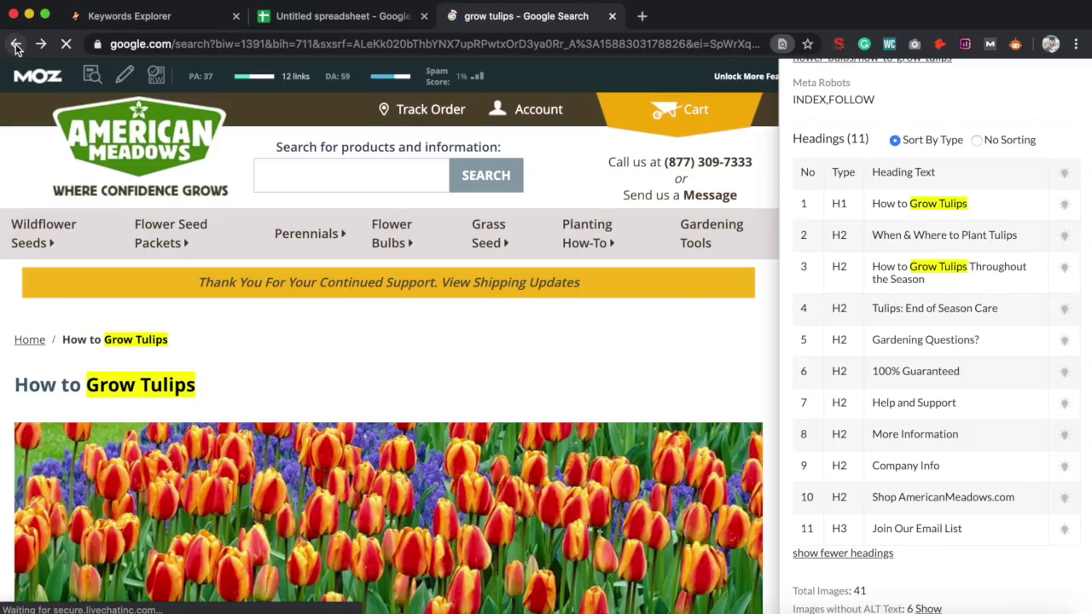
Open the almanac.com tulips guide and run SEO Minion's analysis, showing 4,254 words and 73 headings.
left_click(15, 47)
scroll(342, 396, "down", 5)
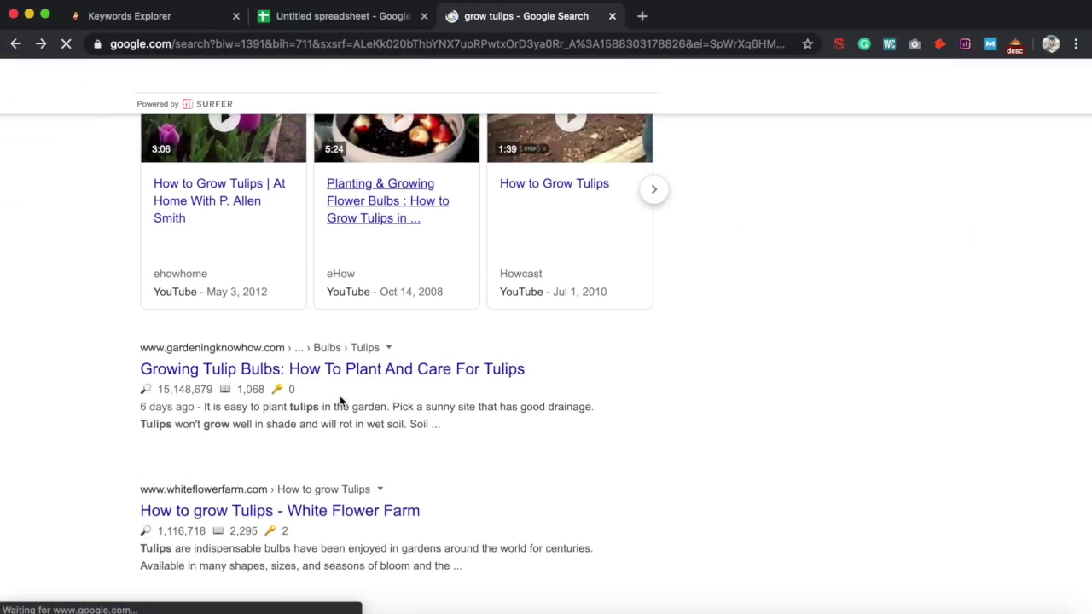
scroll(340, 395, "up", 5)
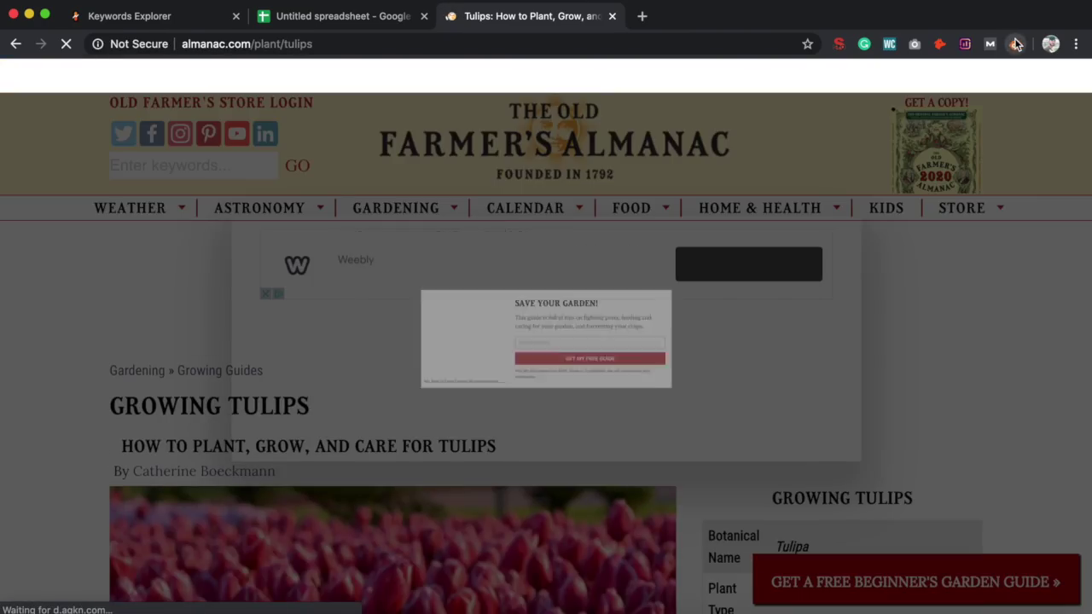
left_click(1016, 44)
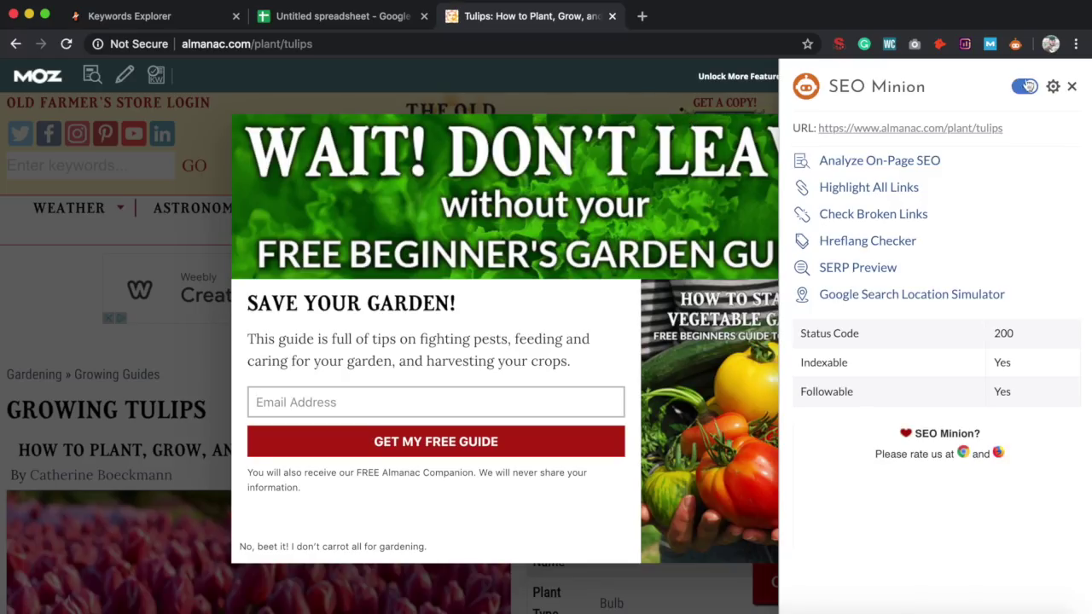
left_click(1071, 87)
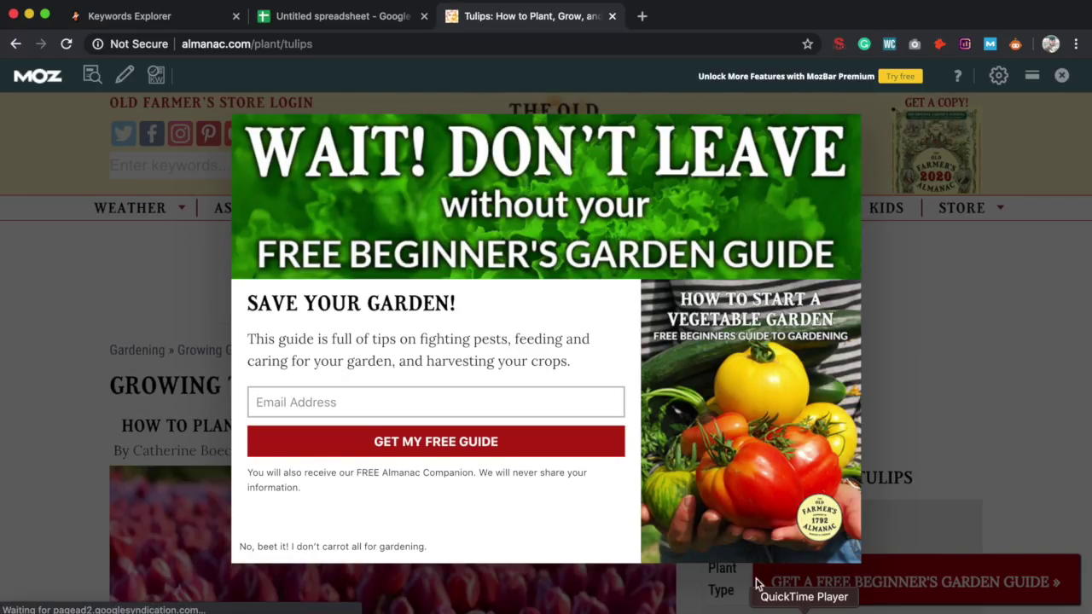
left_click(1015, 44)
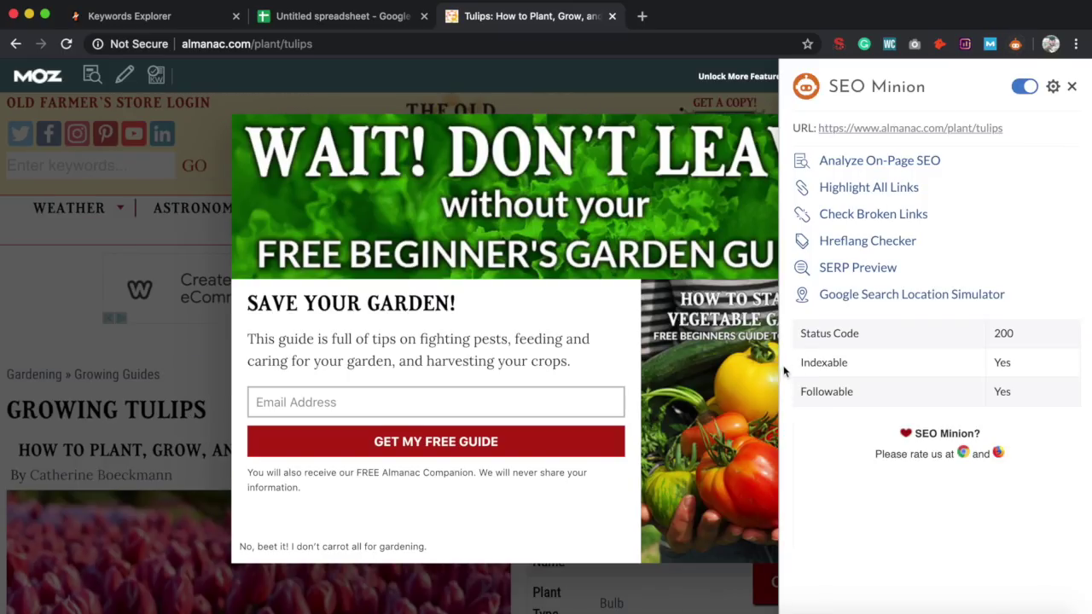
left_click(889, 162)
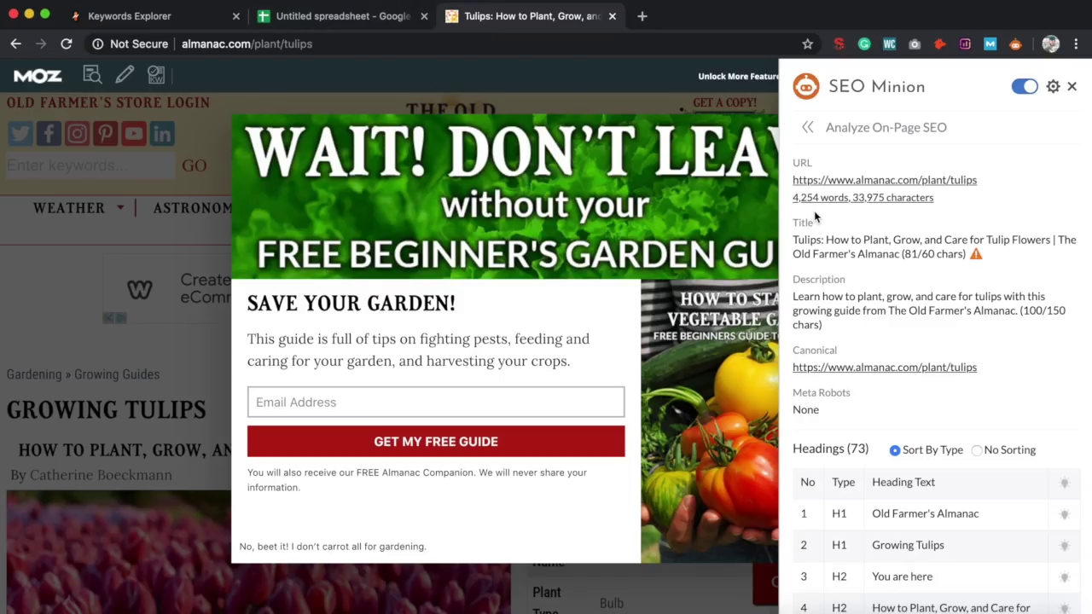
Commit 4254 words in B4 and enter 35 pictures in C4 for the almanac page.
left_click(349, 15)
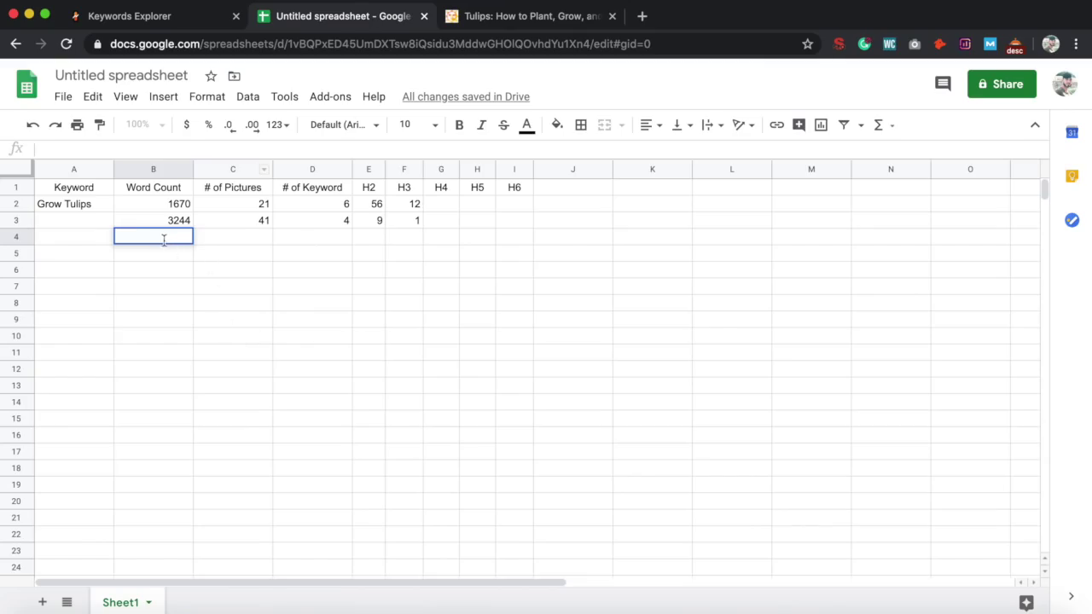
left_click(238, 239)
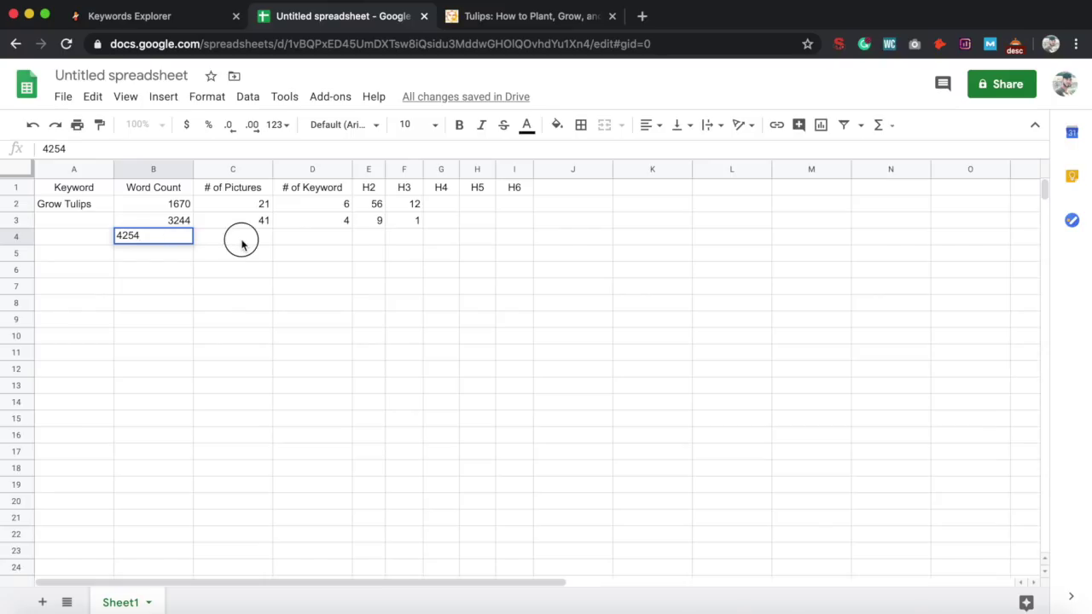
left_click(536, 15)
scroll(1065, 461, "down", 2)
scroll(1065, 461, "down", 4)
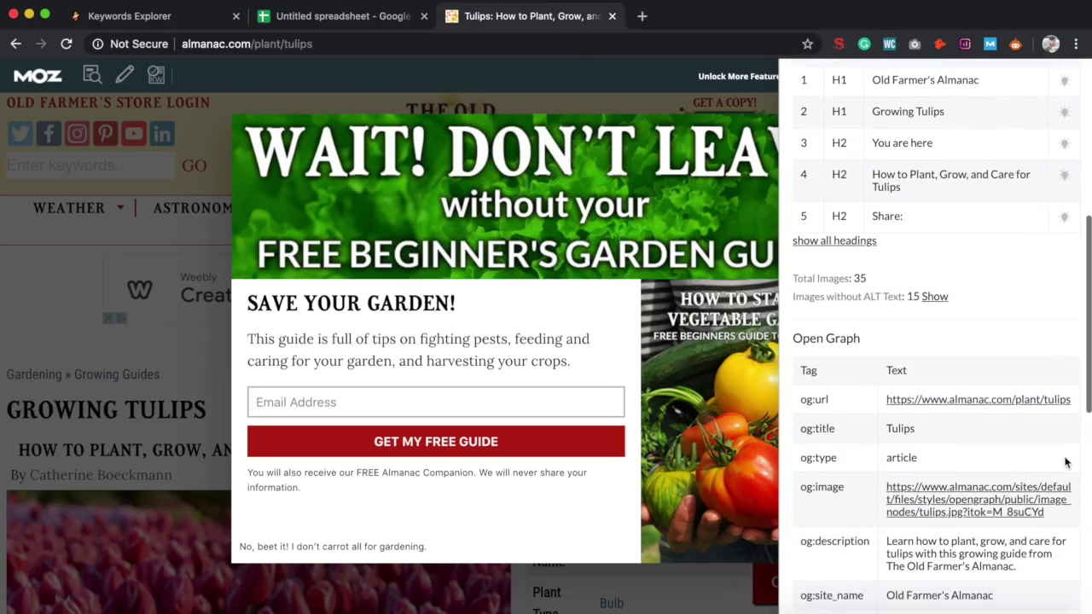
scroll(860, 293, "up", 4)
scroll(865, 293, "up", 3)
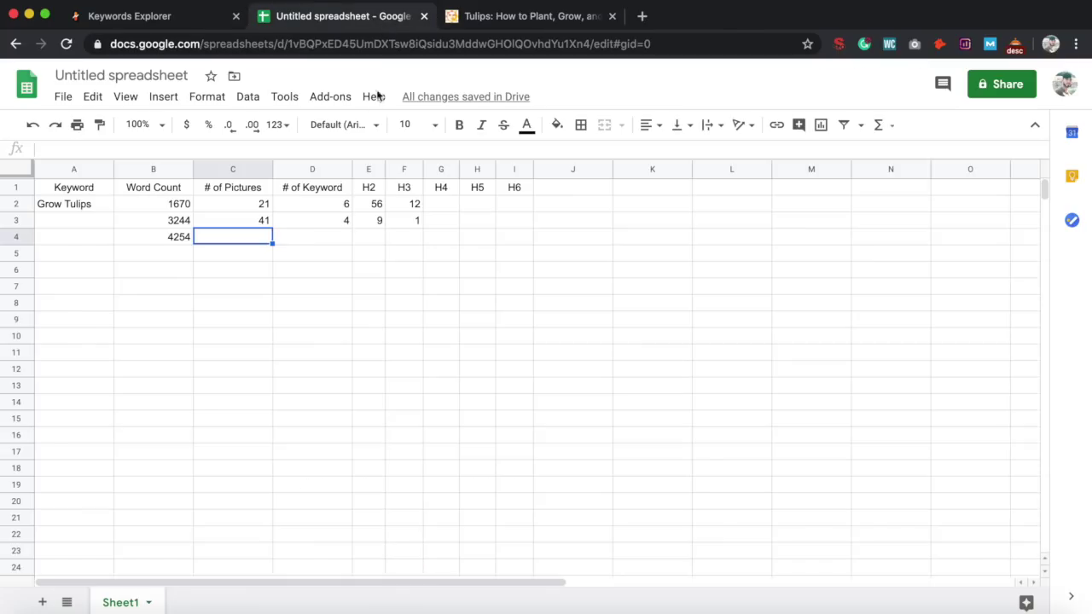
left_click(427, 24)
type("35")
left_click(360, 240)
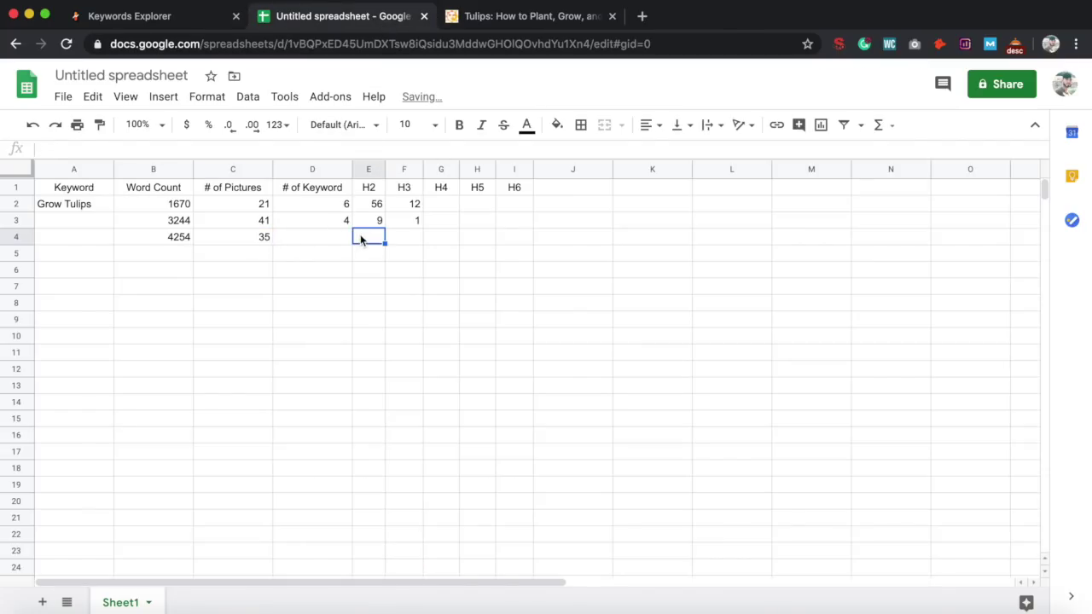
Search the almanac page for 'grow tulips' and record 1 keyword hit in D4.
left_click(329, 237)
left_click(537, 17)
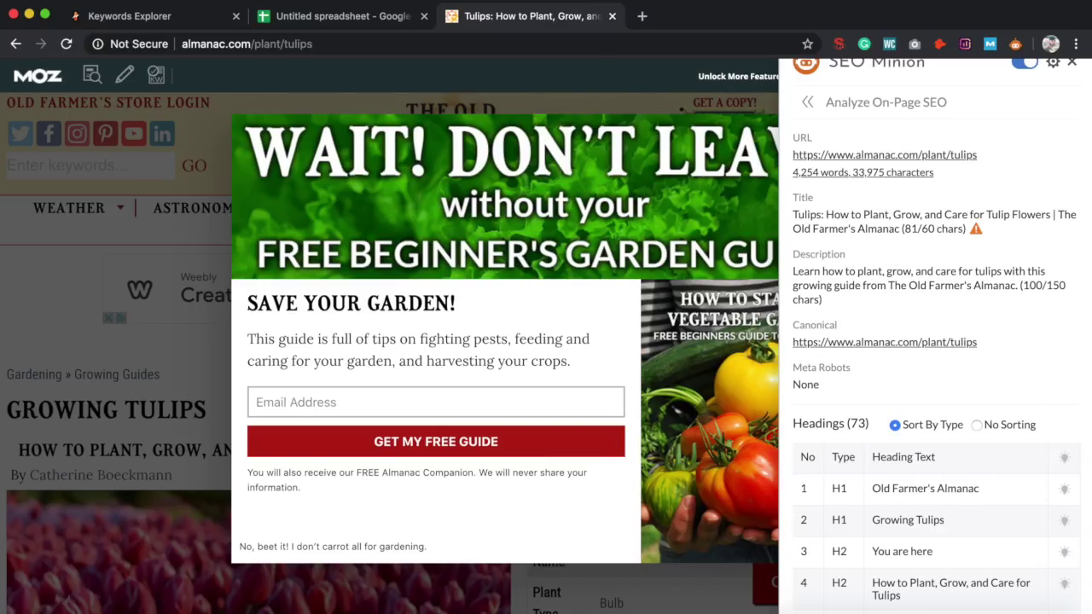
left_click(1072, 63)
left_click(183, 281)
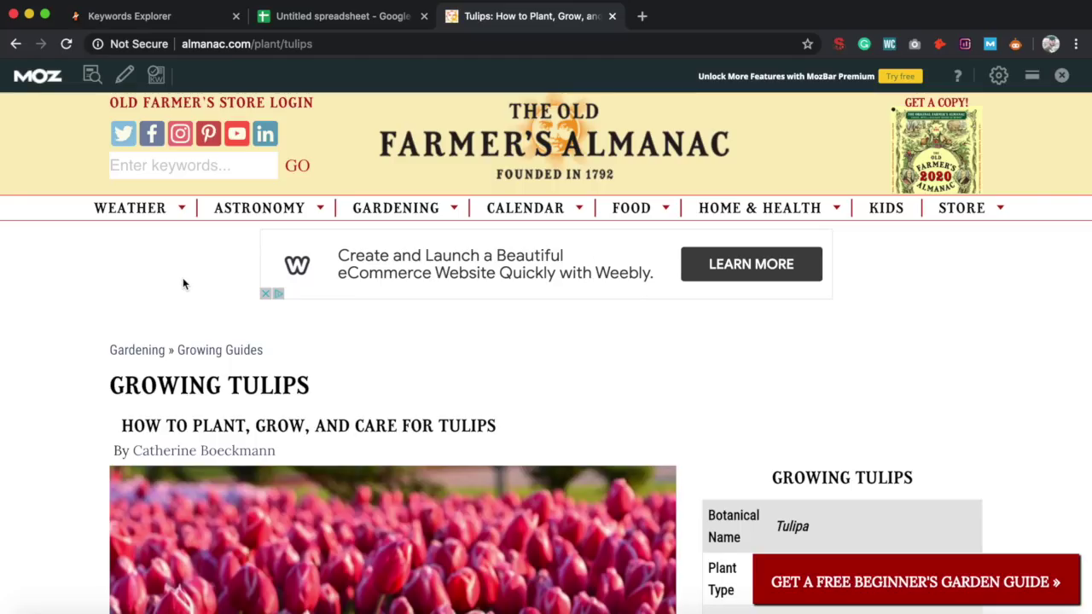
key("super+f")
type("grow")
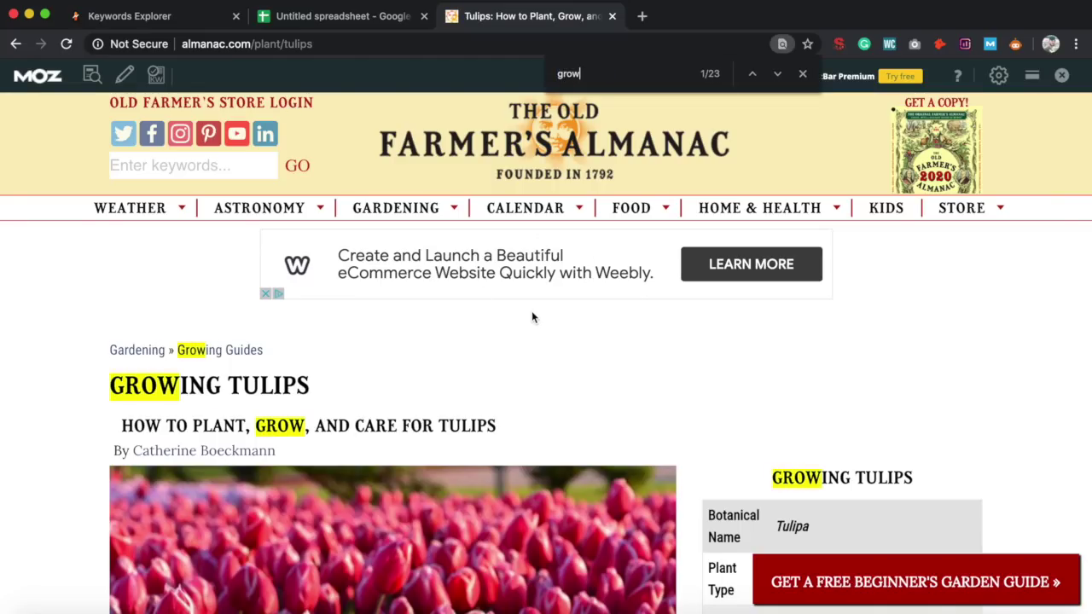
type(" tulips")
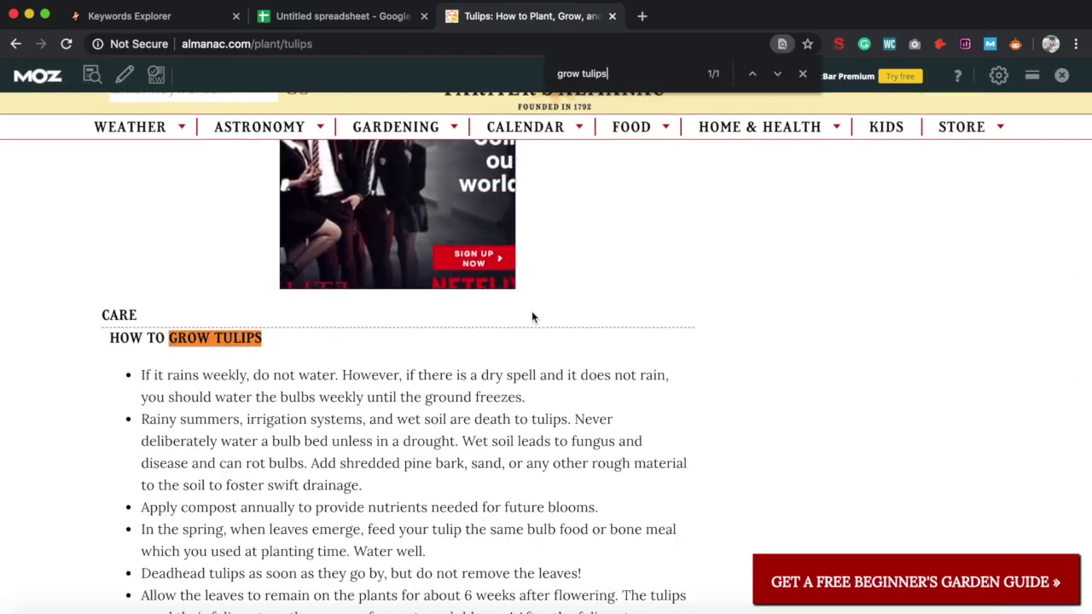
left_click(375, 16)
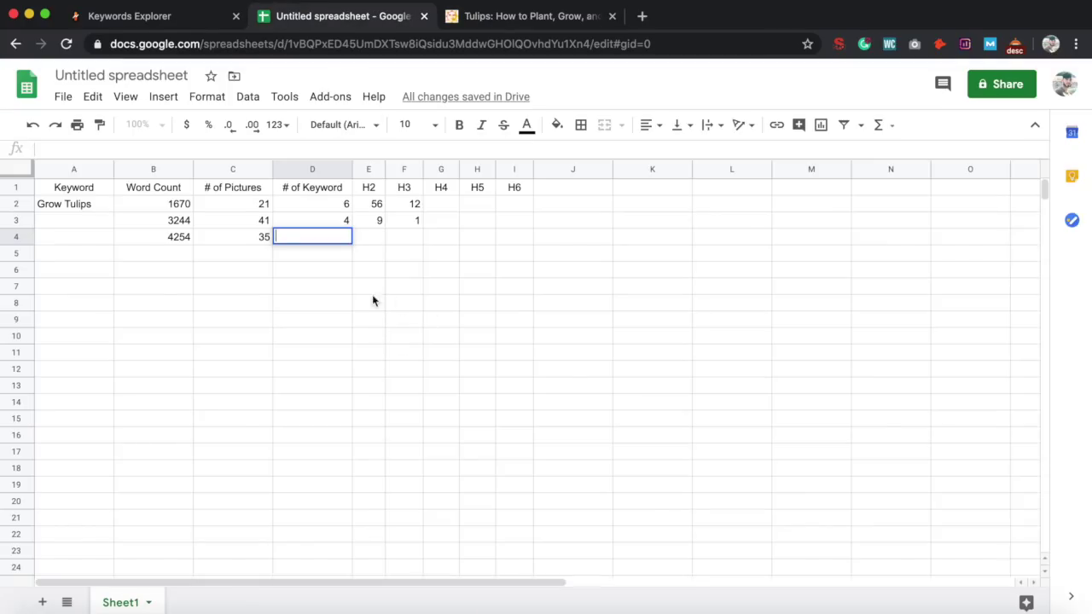
type("1")
left_click(370, 234)
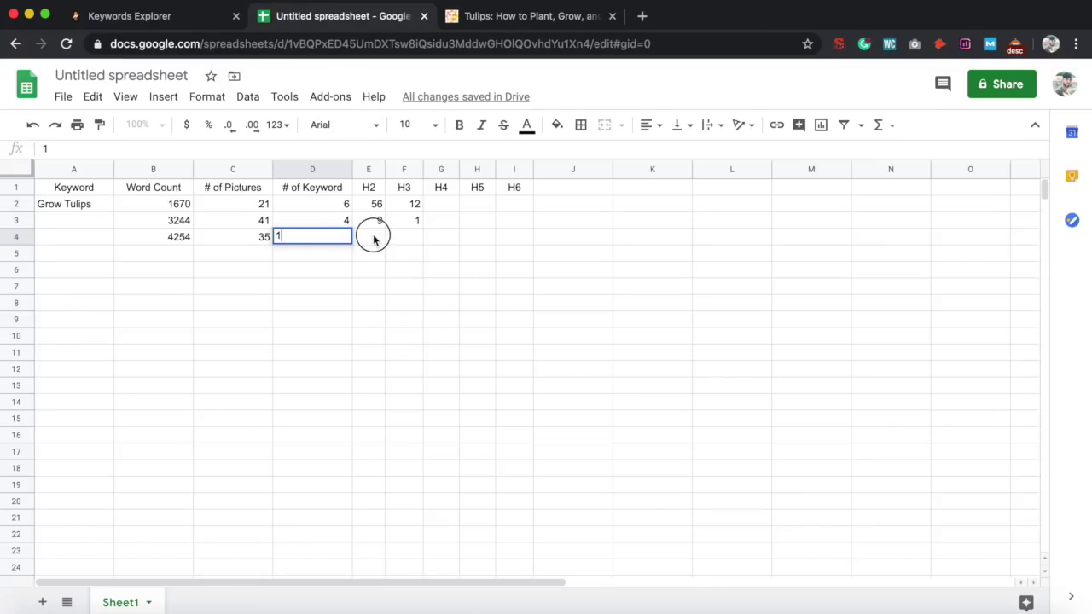
Expand the almanac page's full heading list and record 16 H2 headings in E4.
left_click(529, 16)
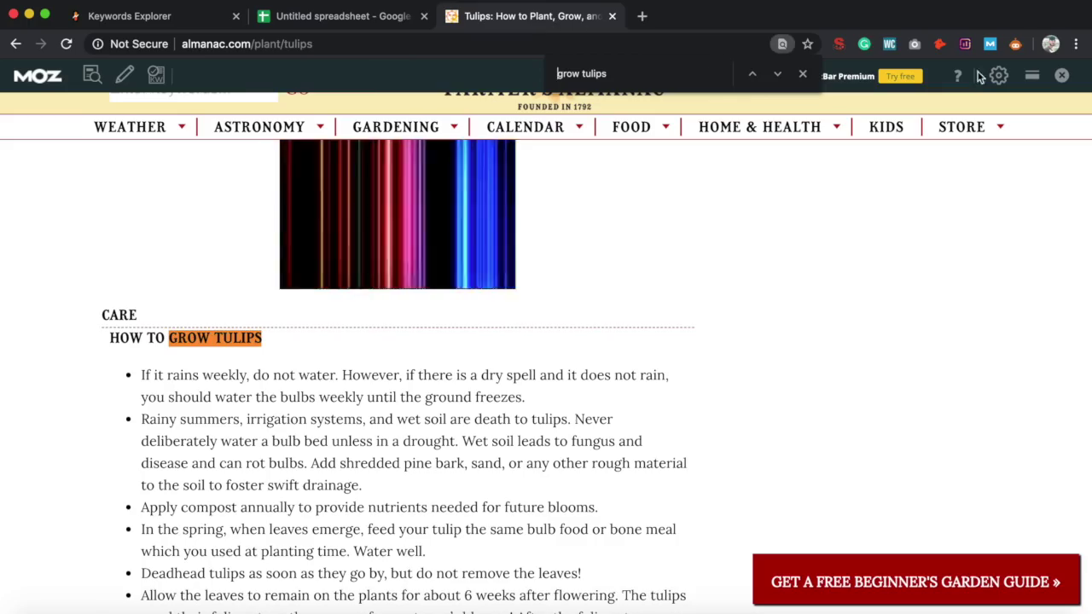
left_click(802, 74)
left_click(1017, 46)
scroll(939, 388, "down", 3)
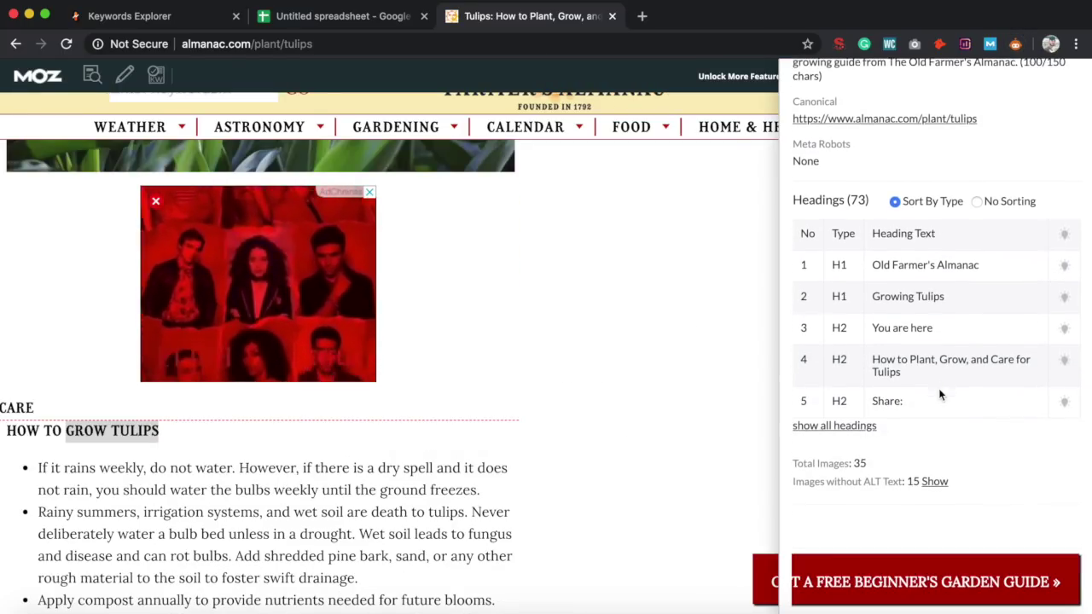
left_click(832, 425)
scroll(853, 376, "down", 2)
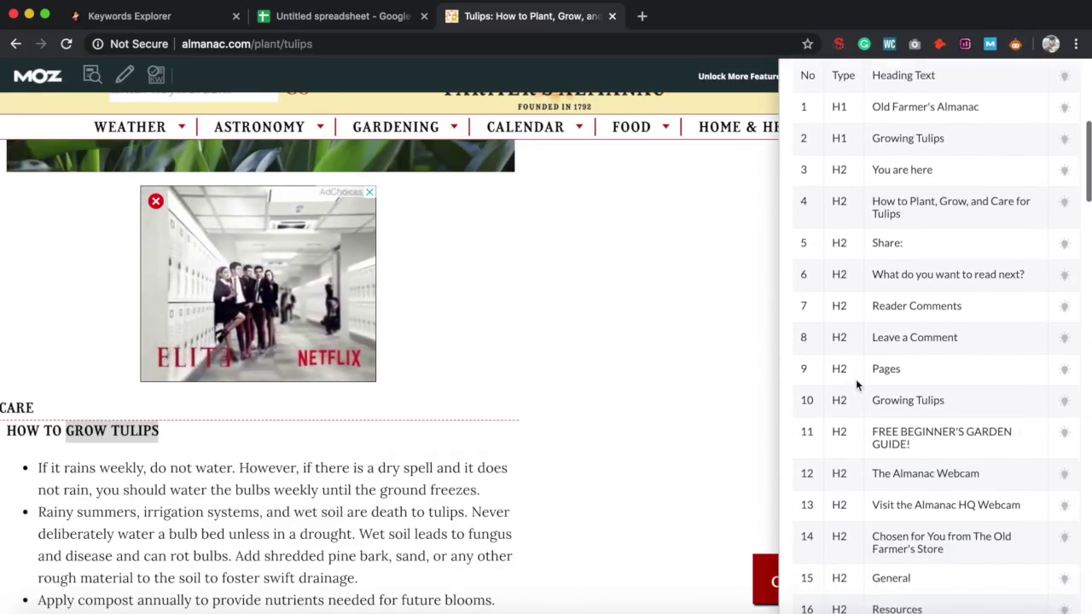
scroll(857, 383, "down", 5)
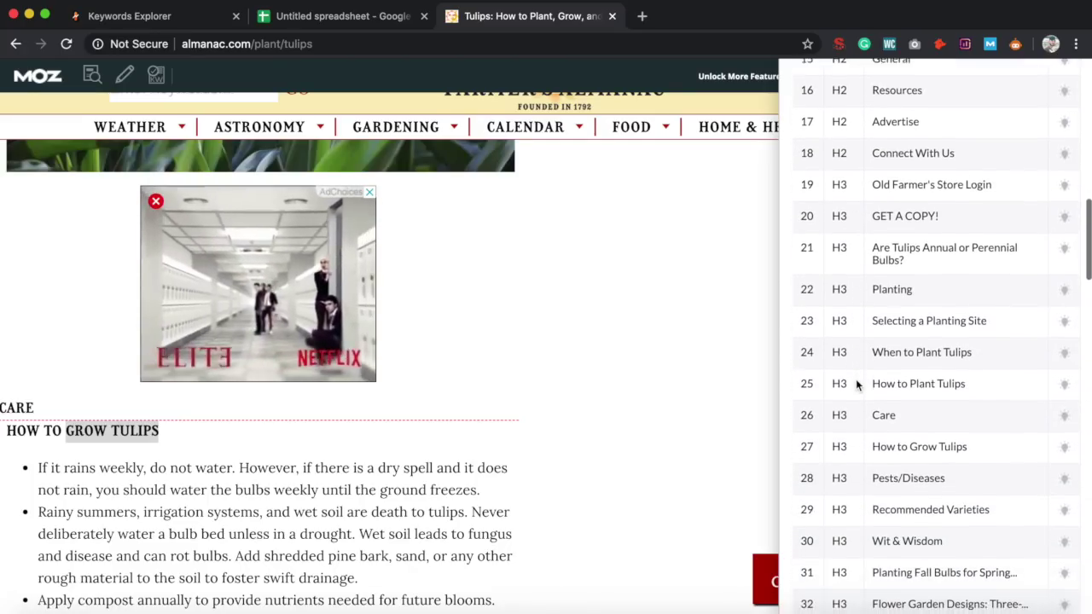
scroll(857, 378, "up", 2)
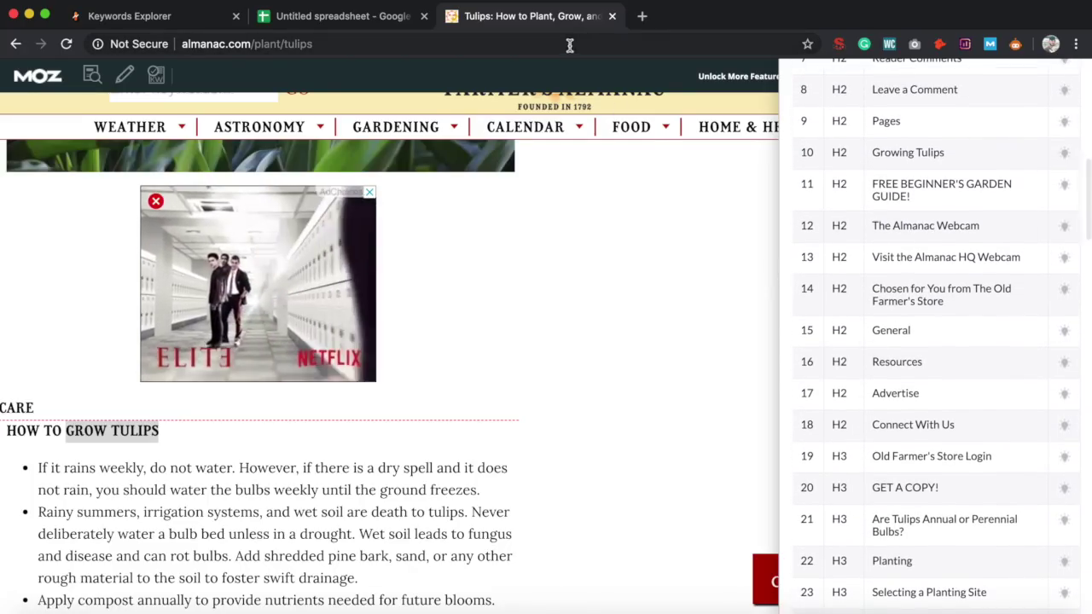
left_click(363, 19)
type("1")
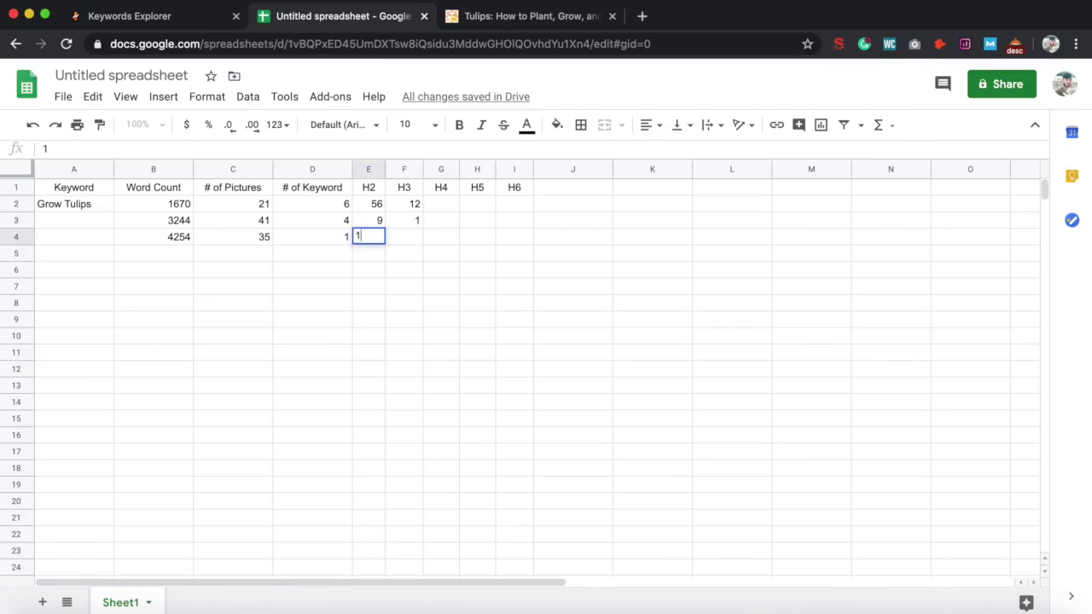
type("6")
left_click(396, 243)
Check the H3 headings and record 40 in F4.
left_click(523, 18)
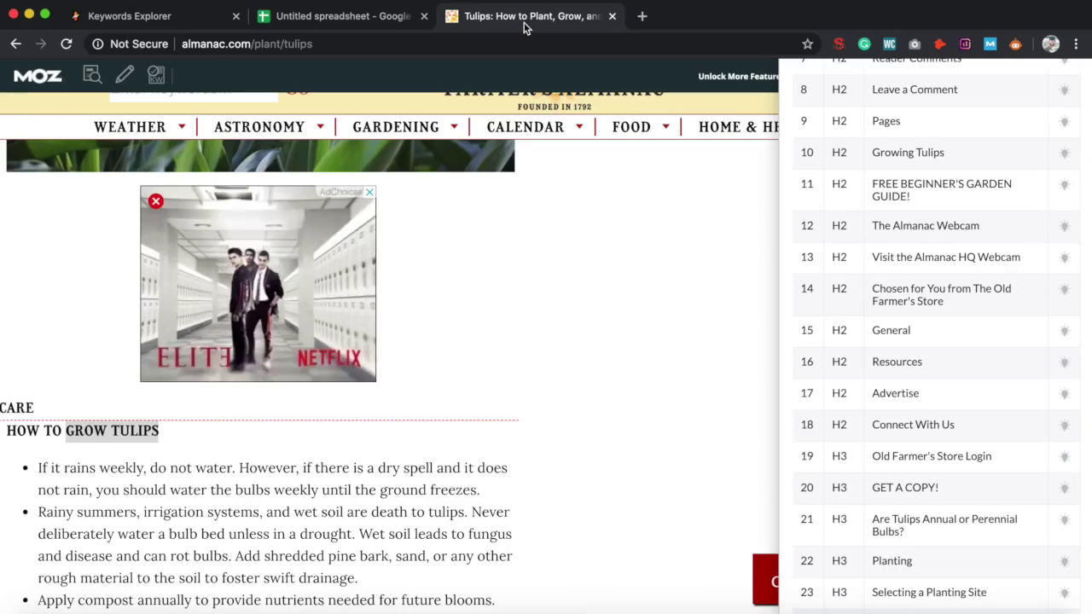
scroll(874, 505, "down", 5)
left_click(342, 16)
type("40")
left_click(433, 244)
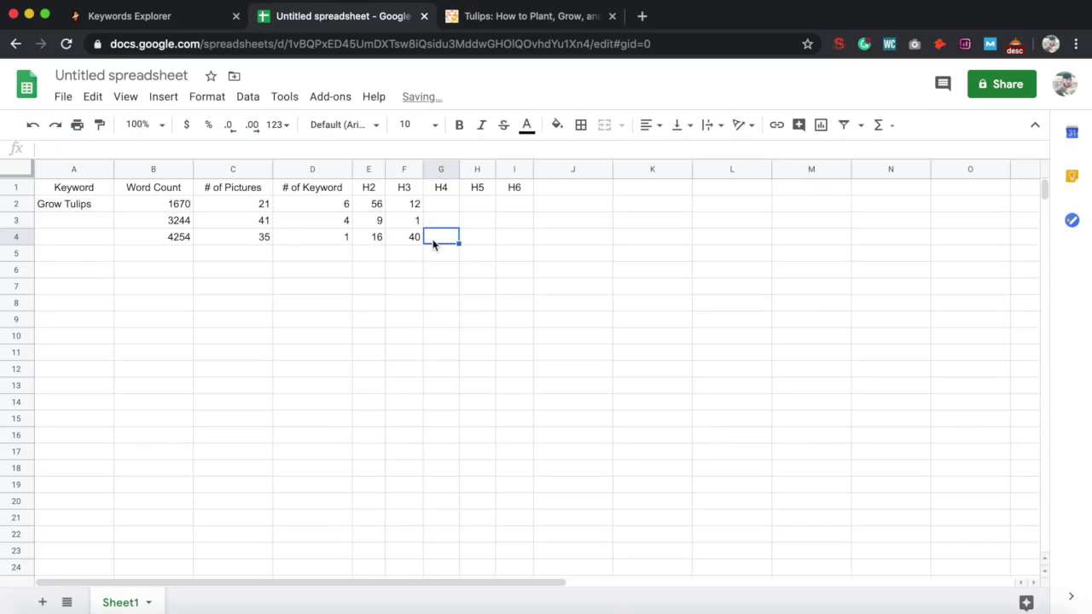
Open the Growing Tulip Bulbs result and run its on-page SEO analysis.
left_click(539, 16)
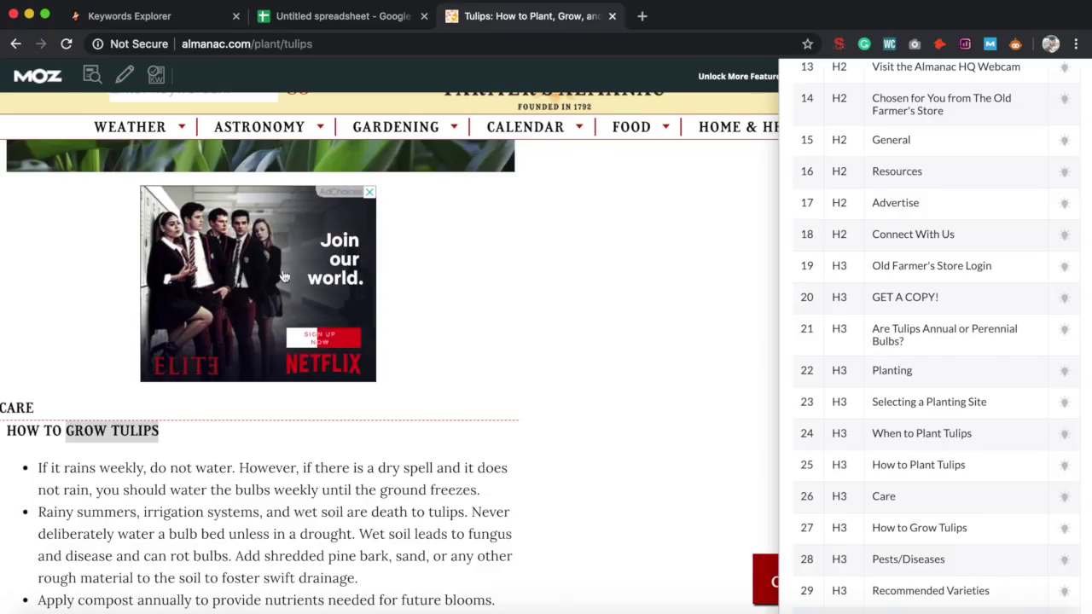
scroll(523, 397, "up", 5)
left_click(15, 43)
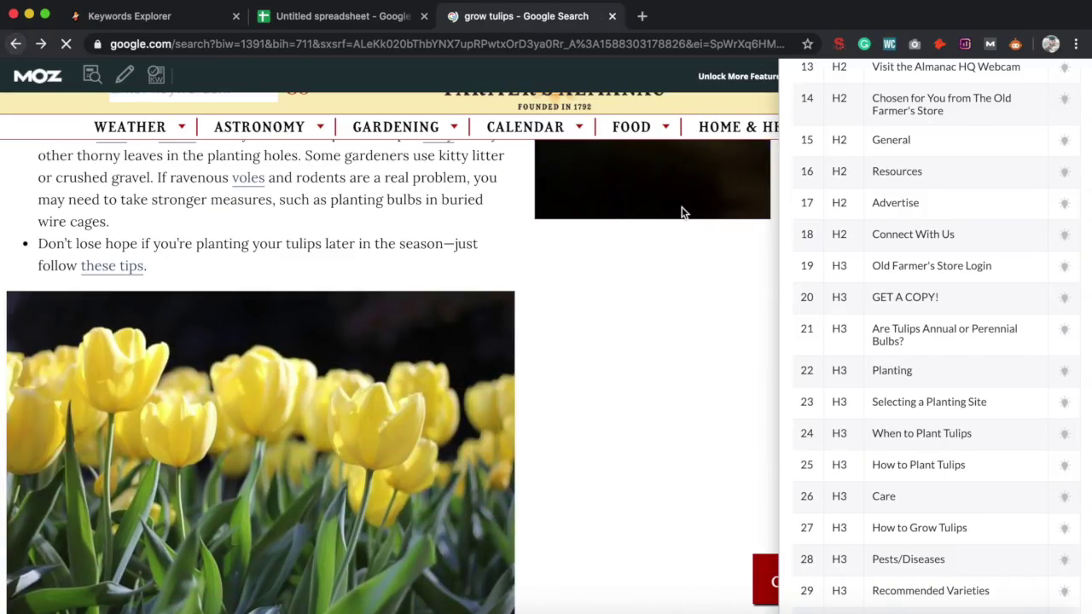
scroll(93, 466, "down", 5)
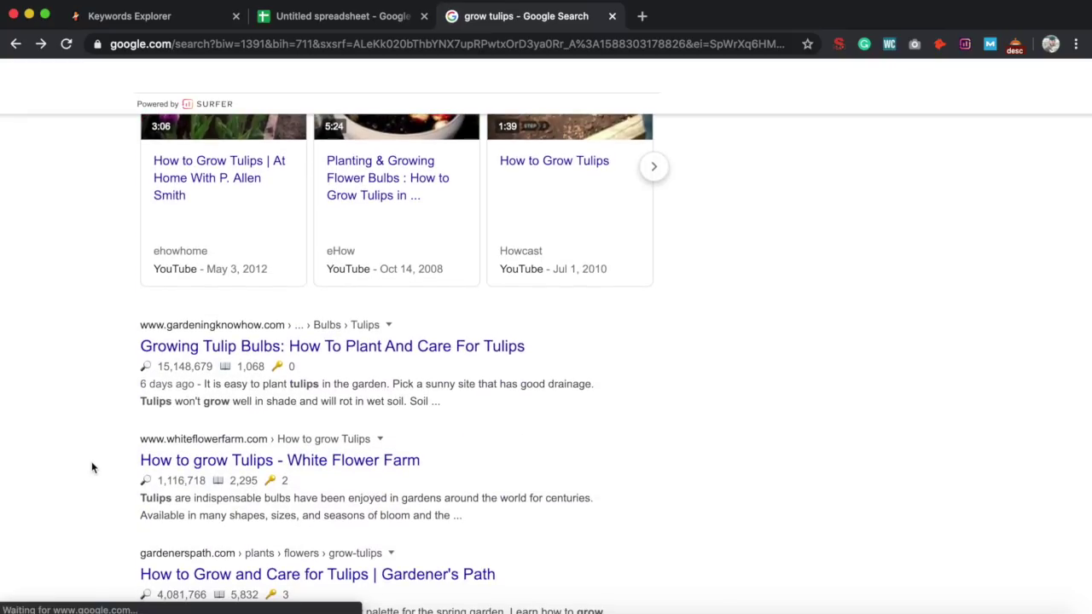
left_click(380, 309)
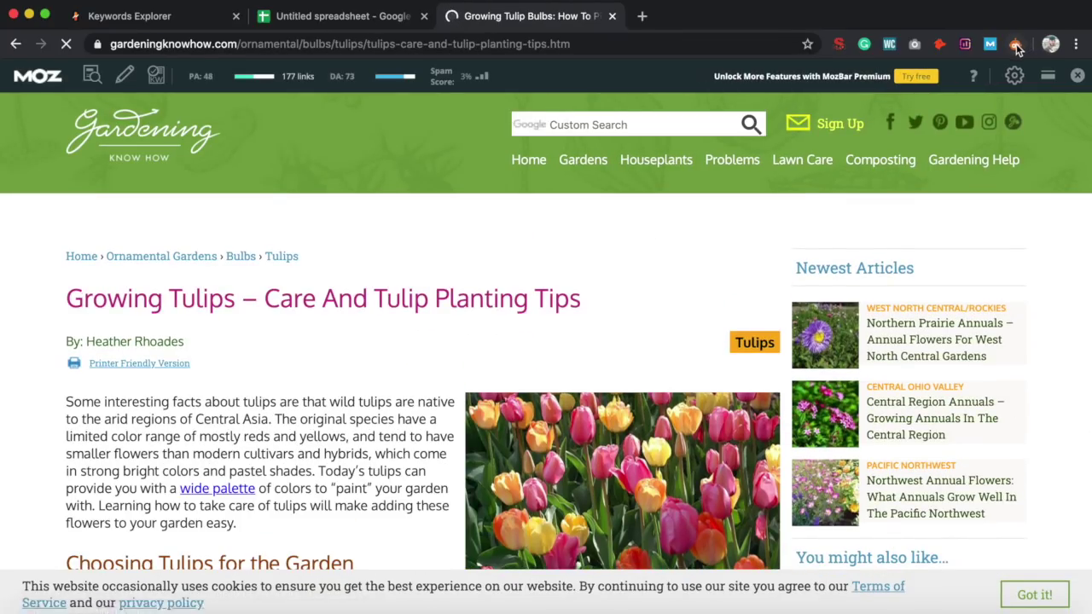
left_click(1016, 43)
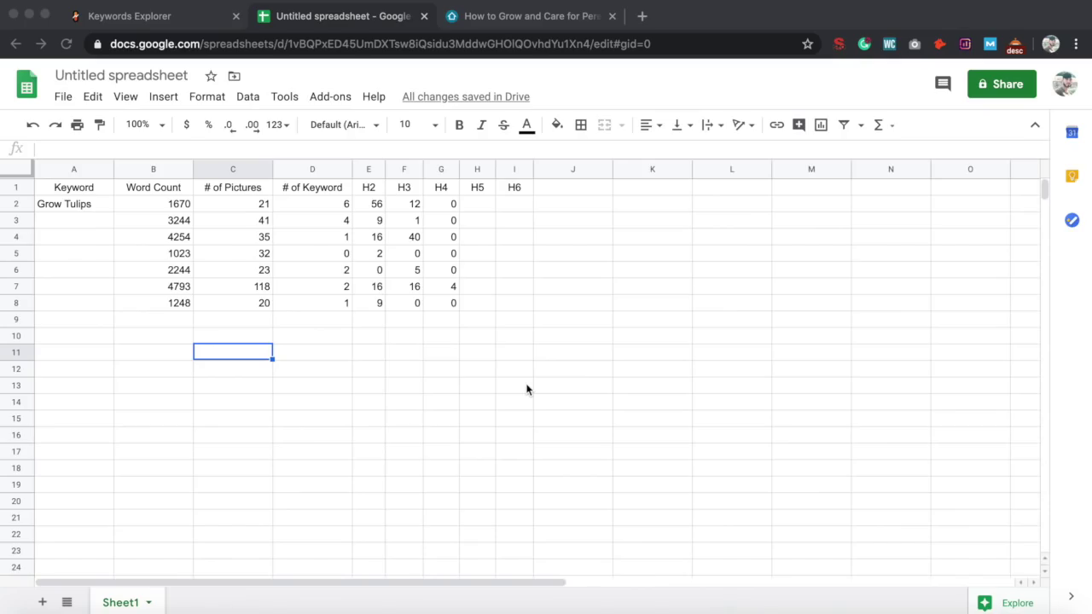
left_click(76, 319)
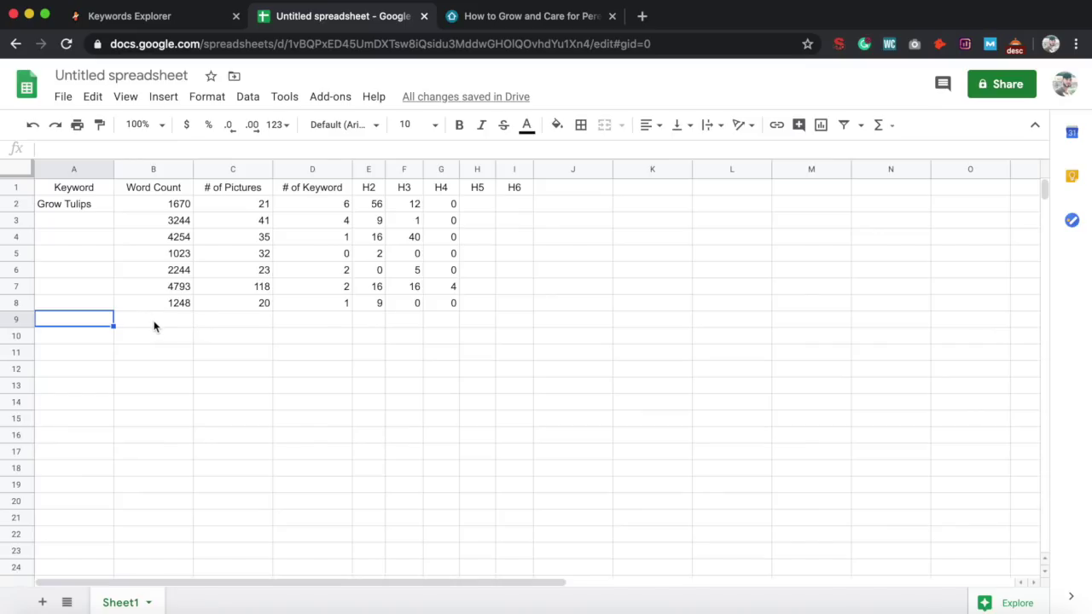
left_click_drag(154, 205, 174, 302)
left_click(187, 325)
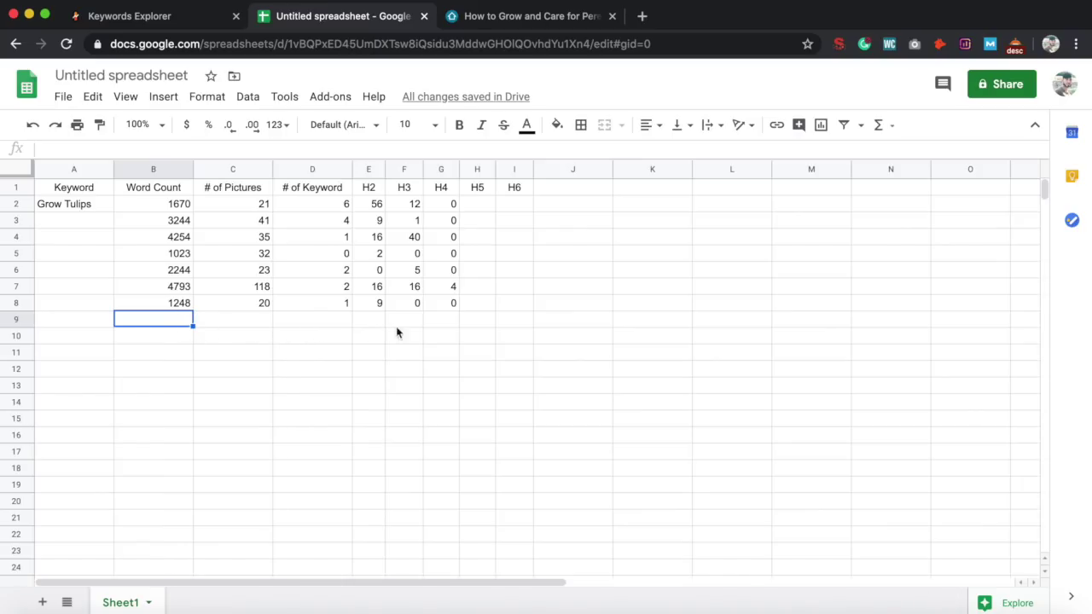
left_click(482, 307)
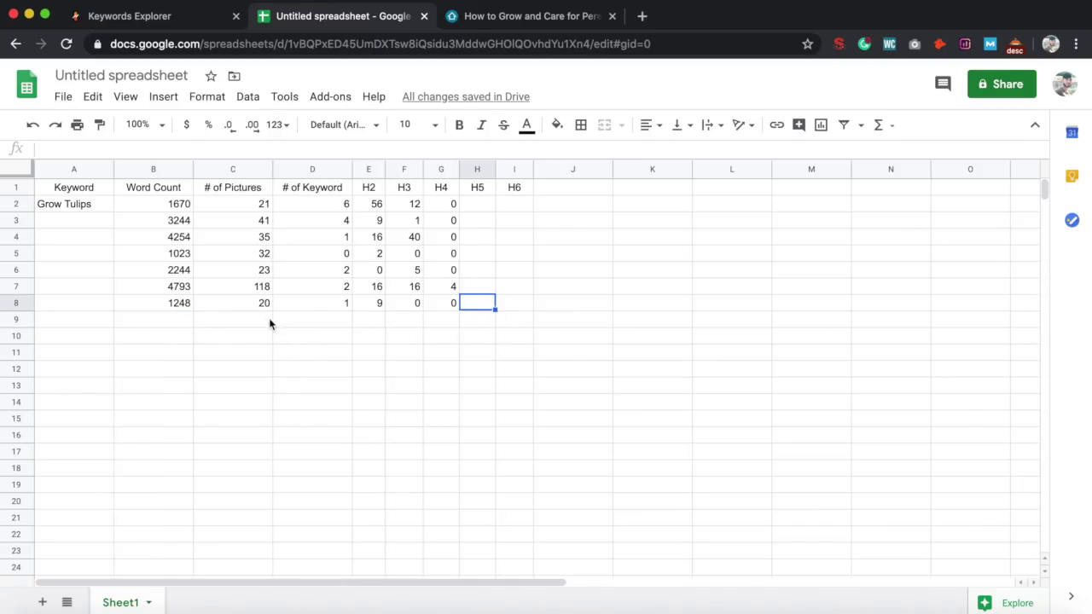
left_click_drag(327, 204, 331, 312)
left_click(335, 323)
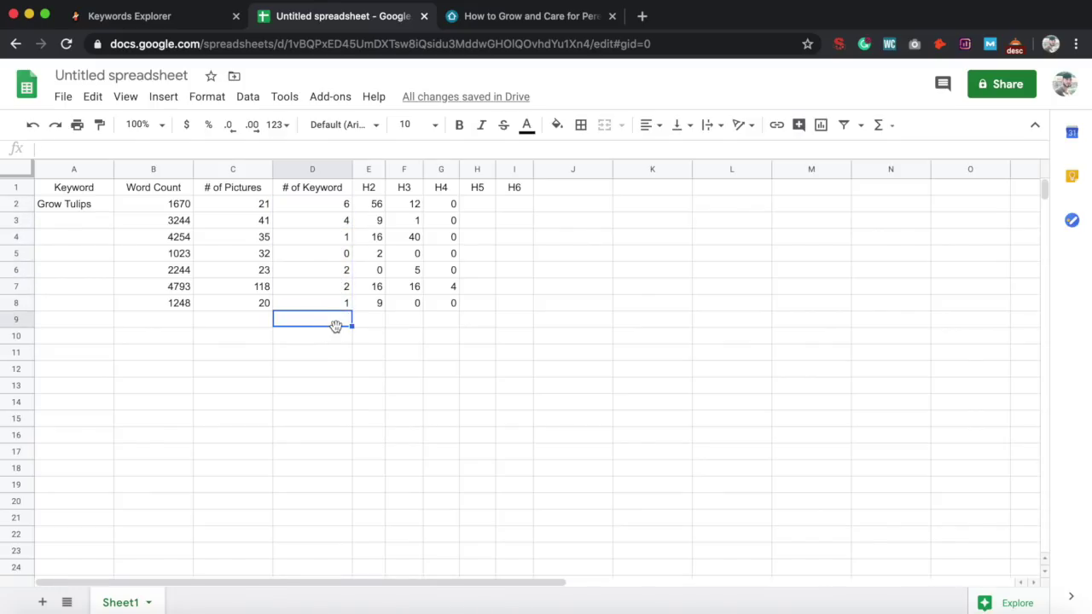
left_click_drag(328, 203, 333, 324)
left_click(321, 228)
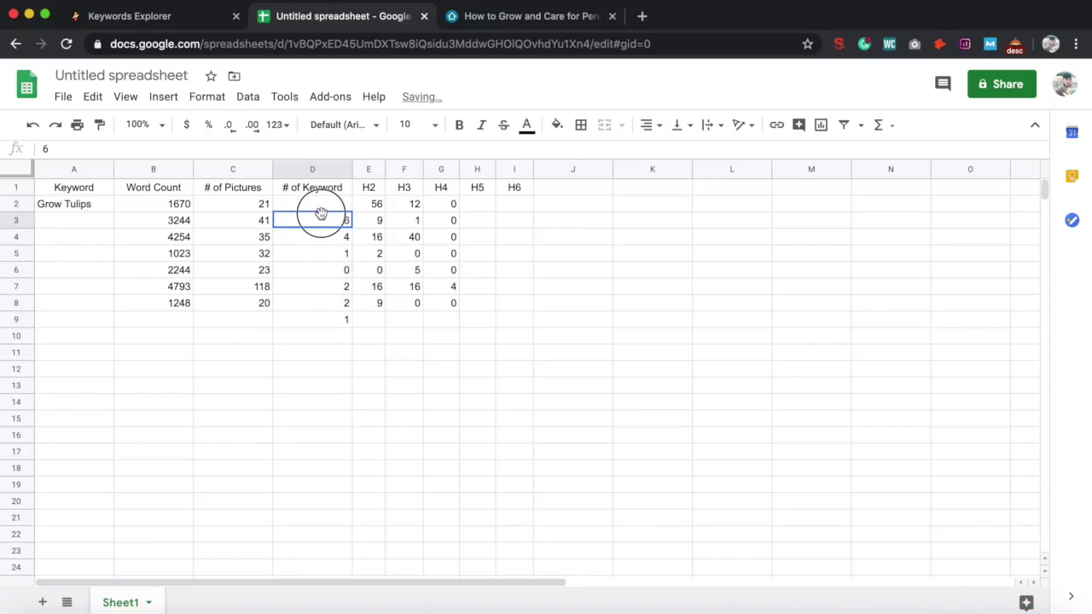
left_click(33, 126)
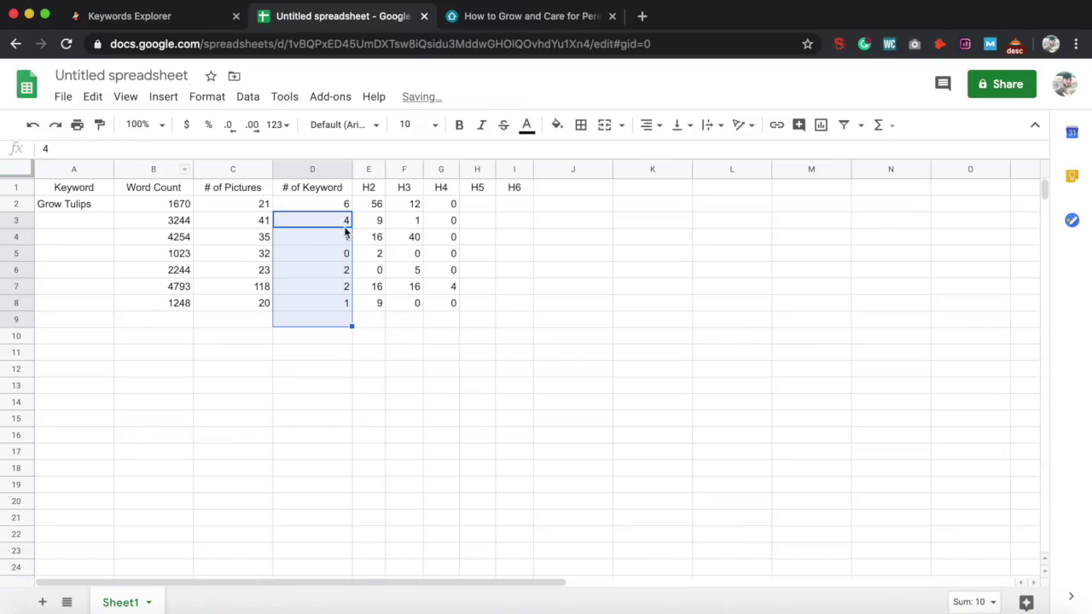
left_click(398, 367)
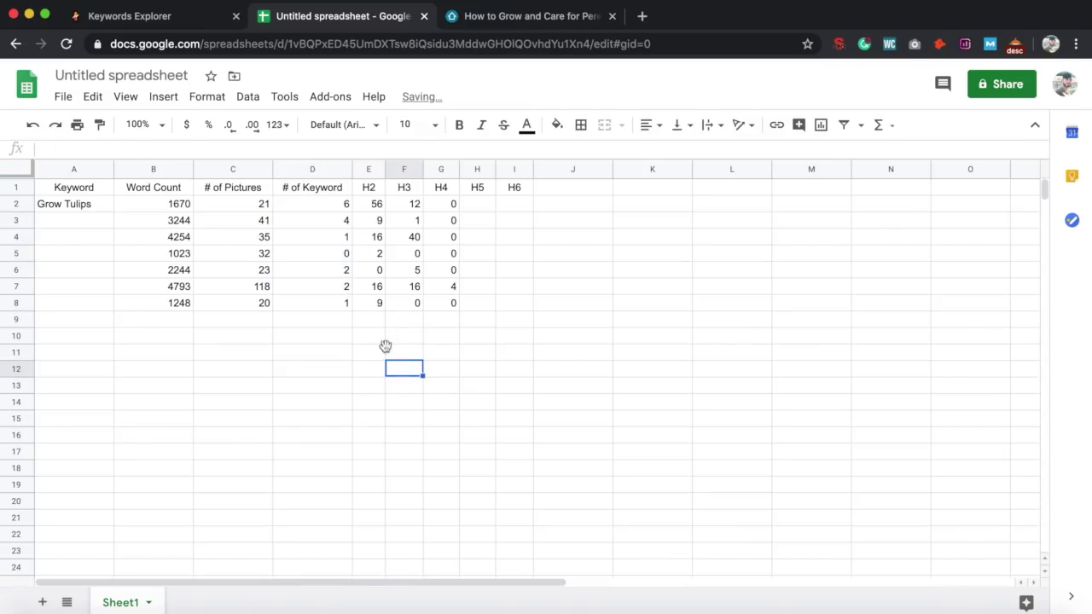
left_click(338, 256)
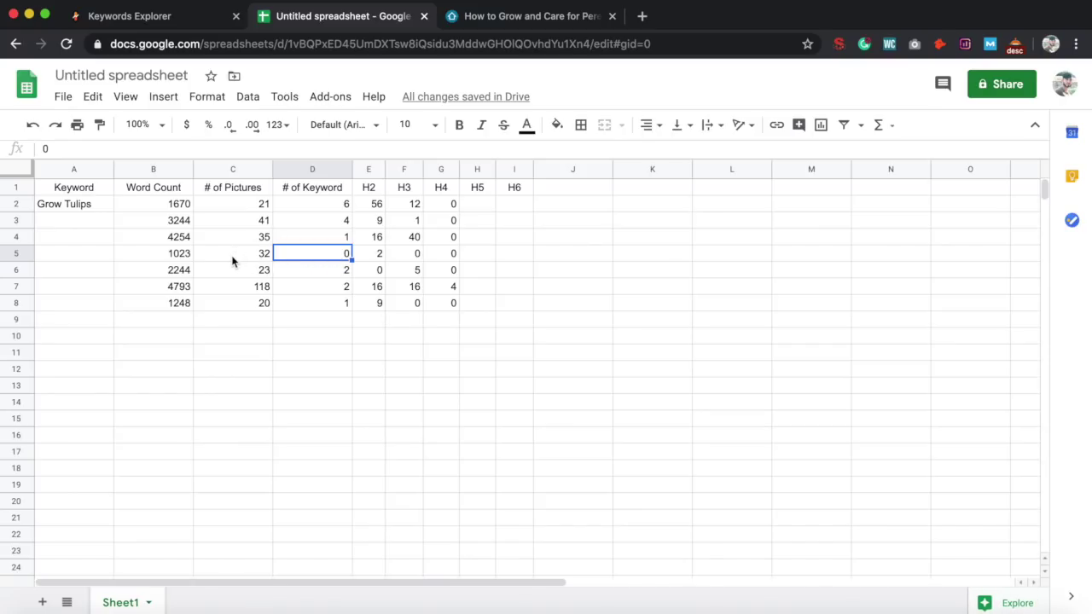
left_click(173, 208)
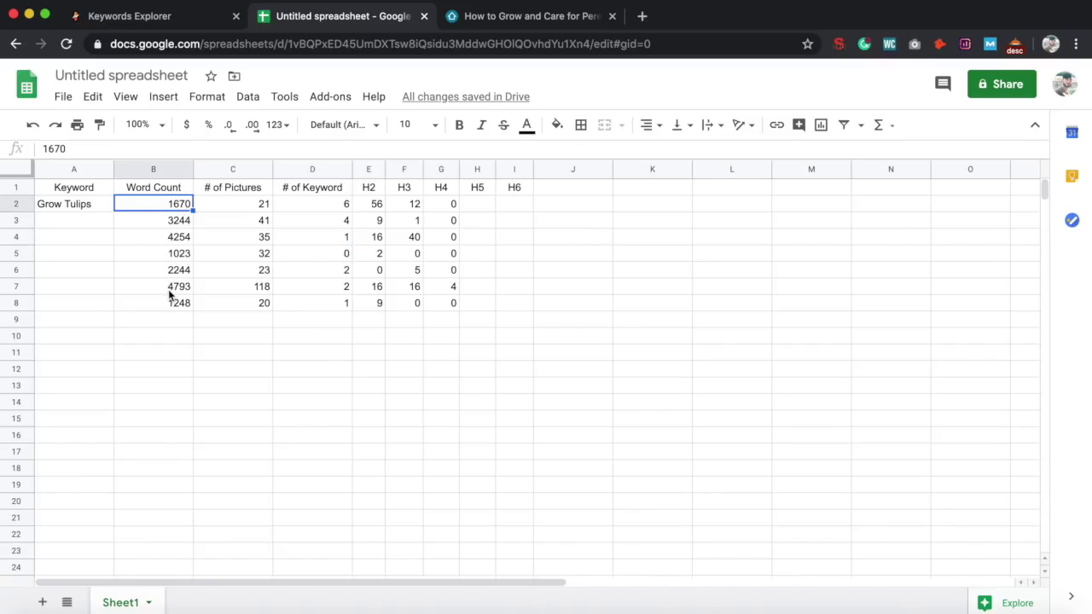
left_click(170, 287)
left_click(174, 209)
left_click(171, 290)
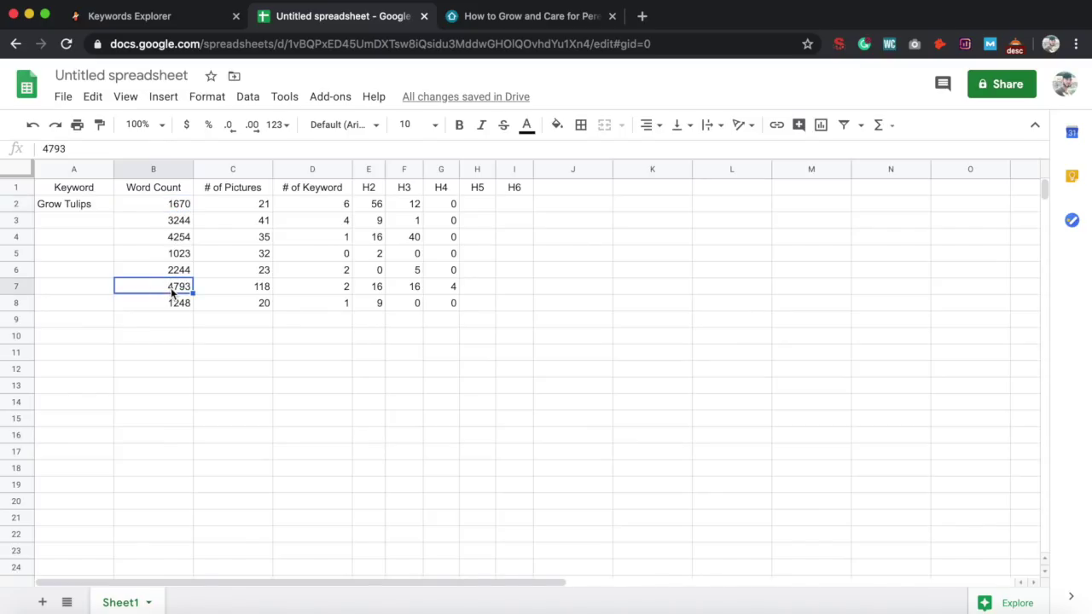
left_click(175, 238)
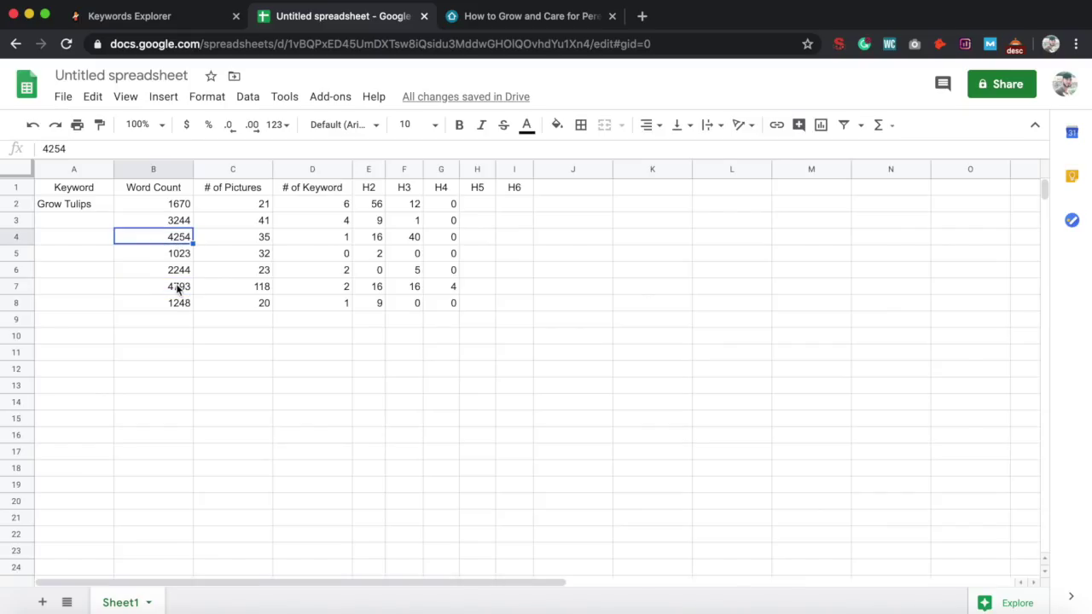
left_click(170, 304)
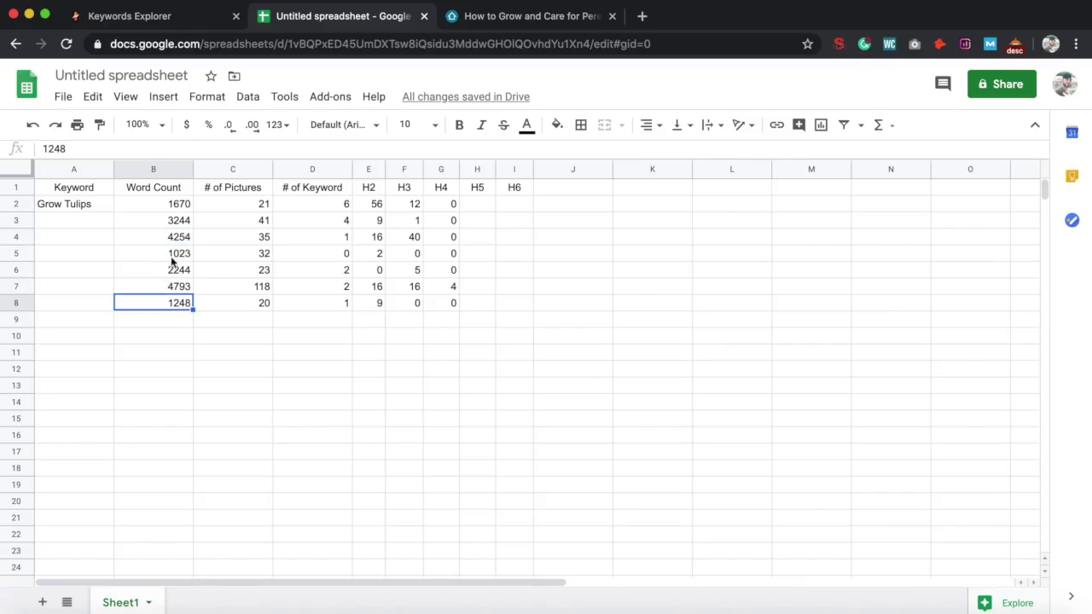
left_click(175, 206)
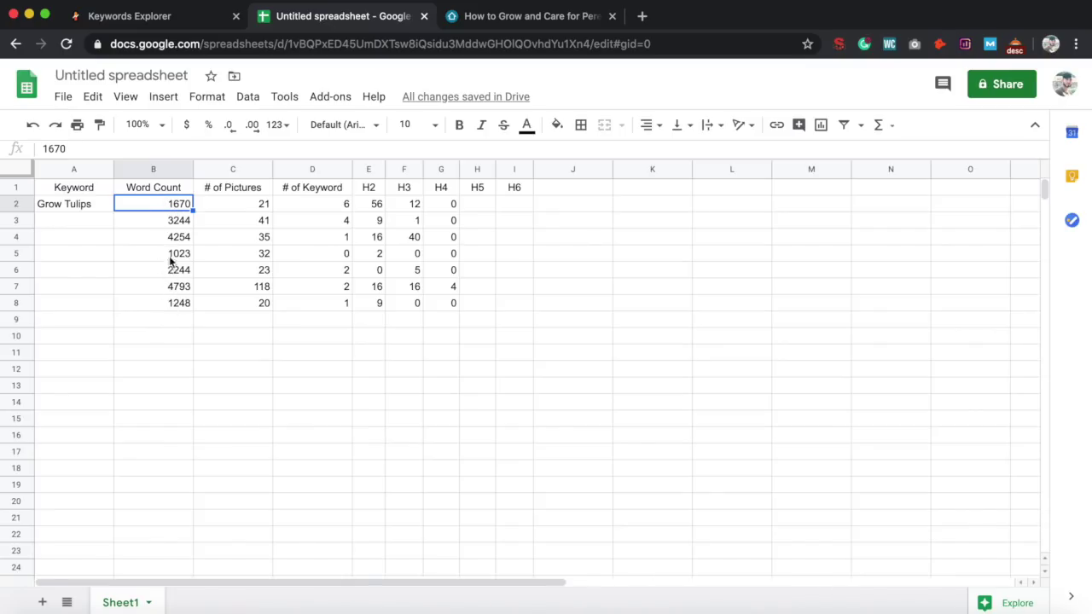
left_click(172, 223)
left_click(170, 209)
left_click(103, 204)
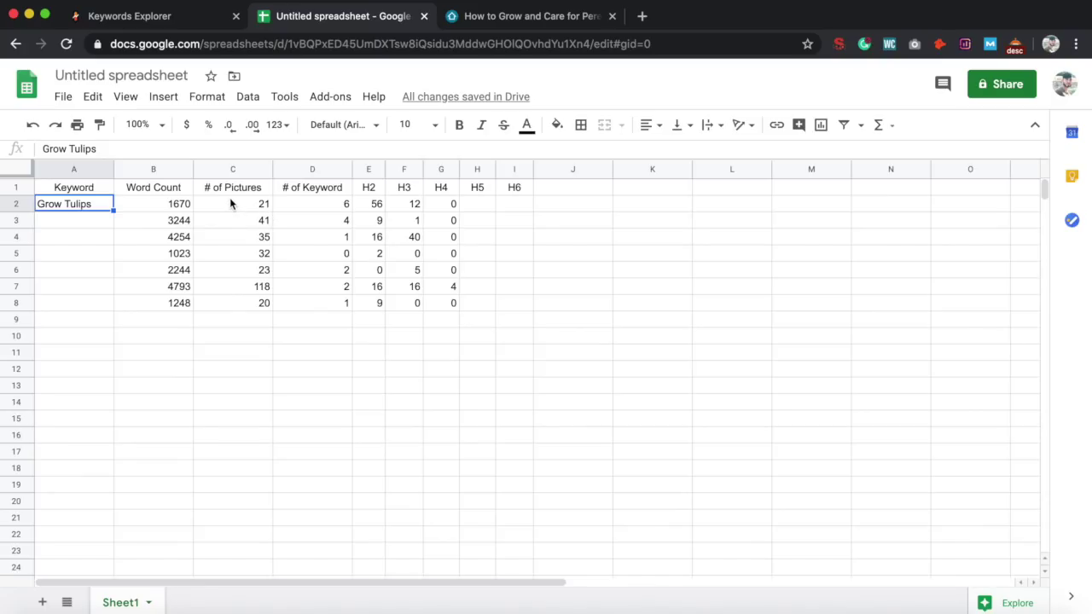
left_click_drag(230, 204, 445, 301)
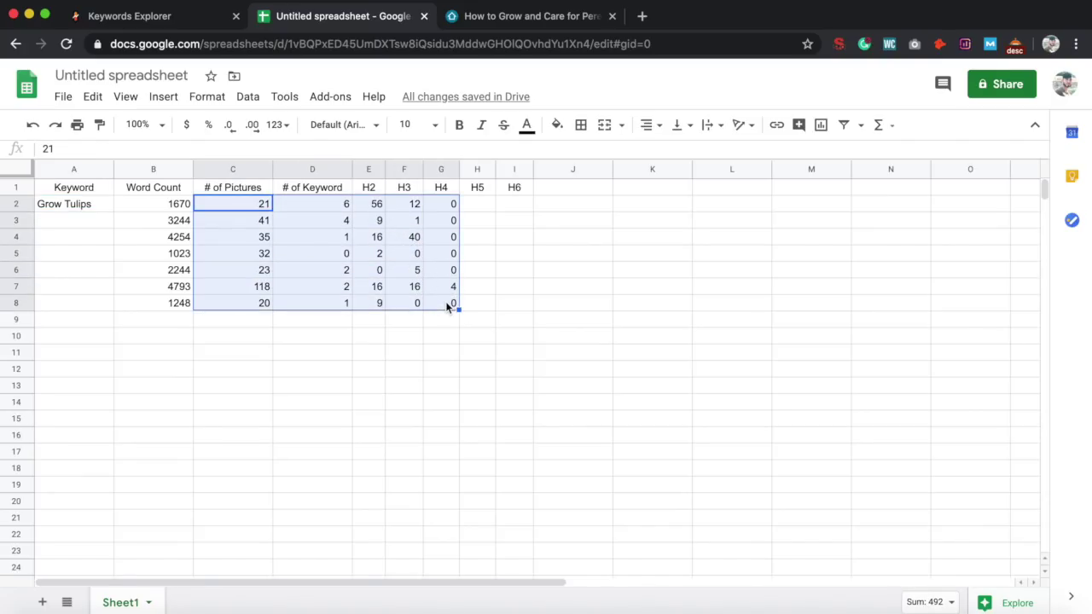
left_click(452, 320)
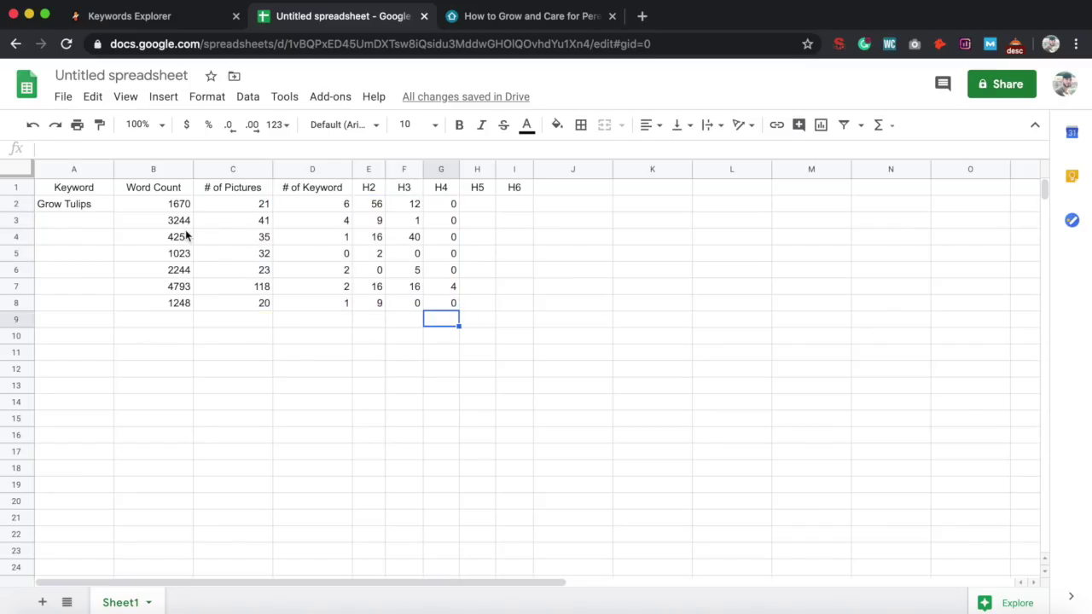
left_click(162, 205)
left_click(184, 204)
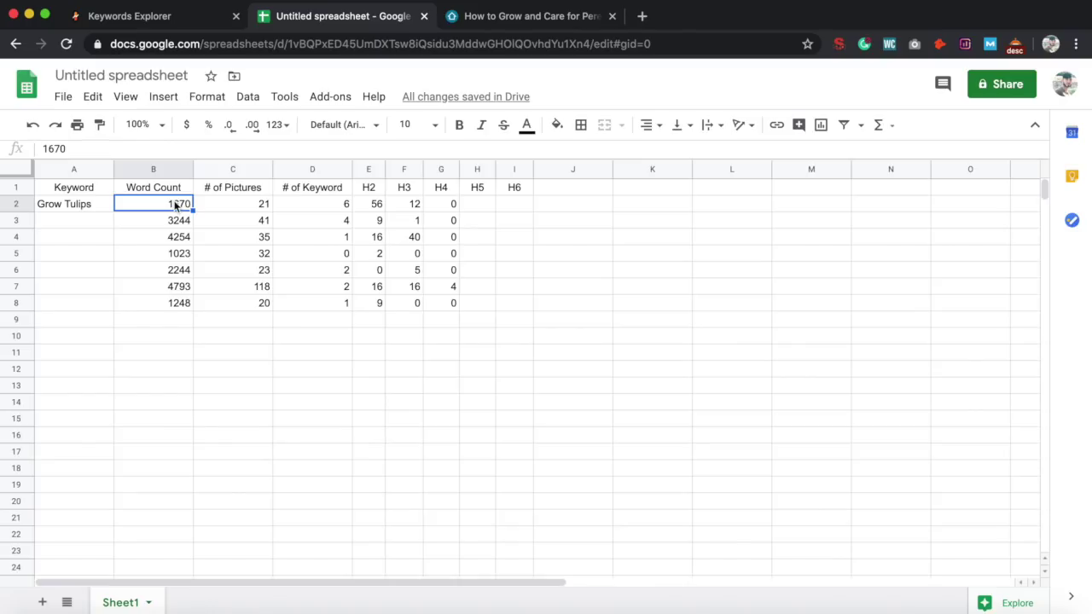
left_click_drag(176, 205, 177, 306)
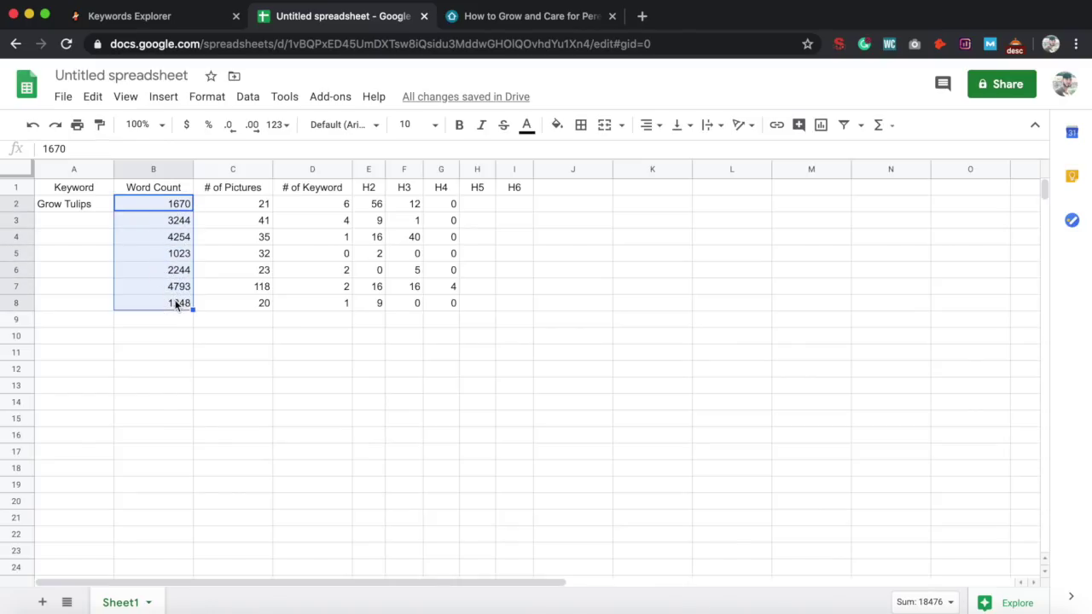
Insert an AVERAGE of Word Count B2:B8 in B9 and fill it across row 9 to column G.
left_click(891, 124)
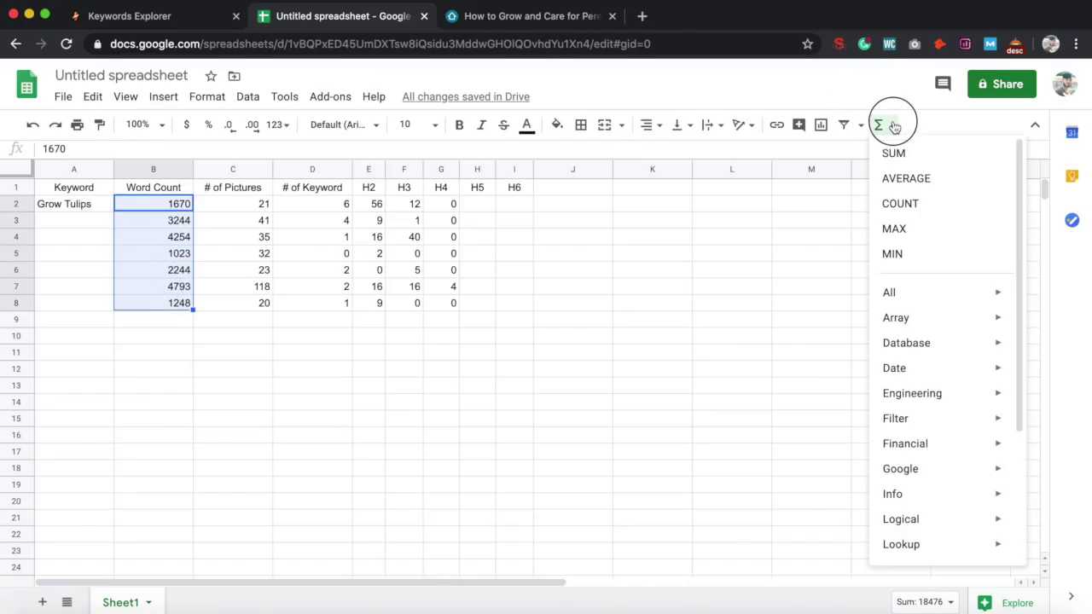
left_click(906, 179)
key("Return")
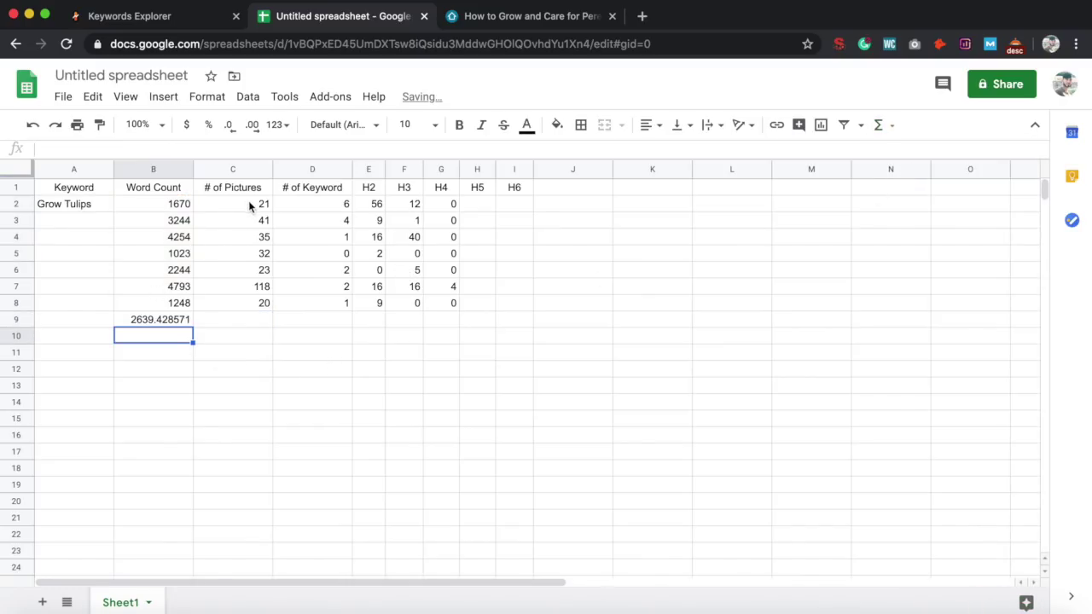
left_click_drag(247, 203, 276, 293)
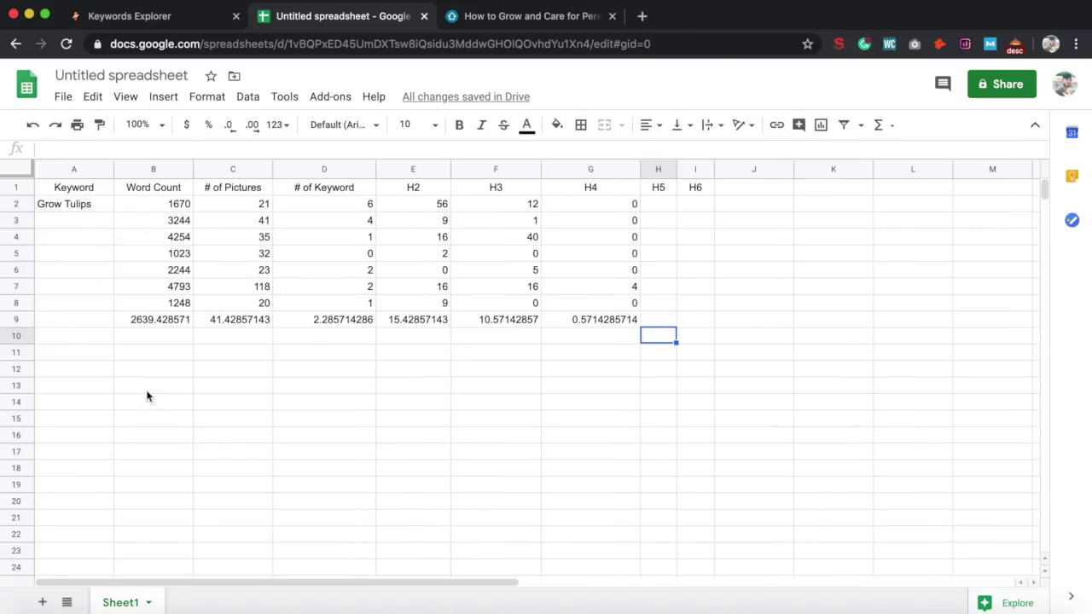
left_click(17, 319)
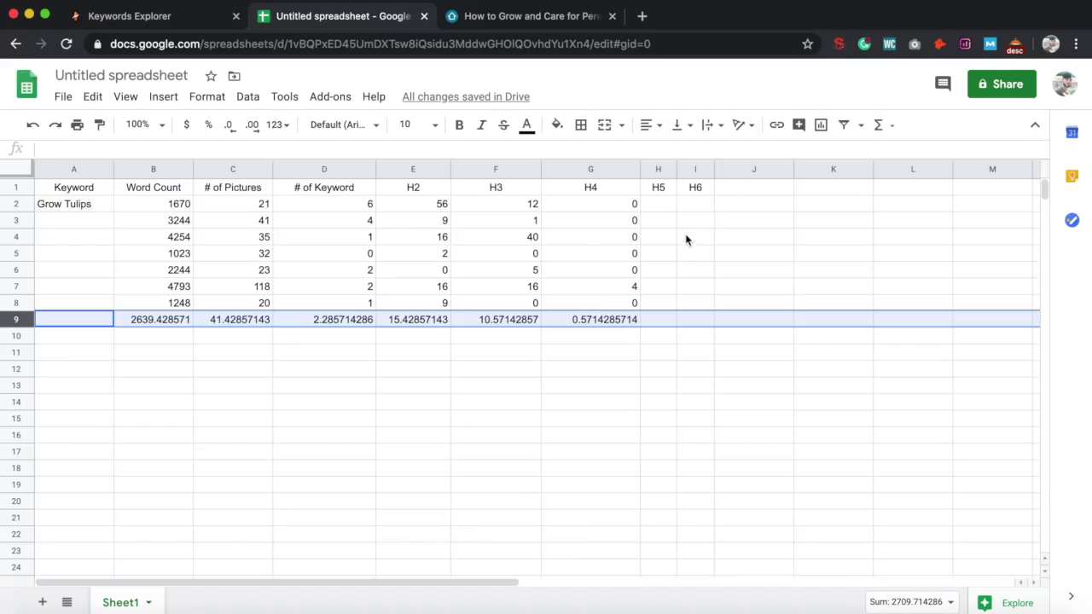
left_click(662, 205)
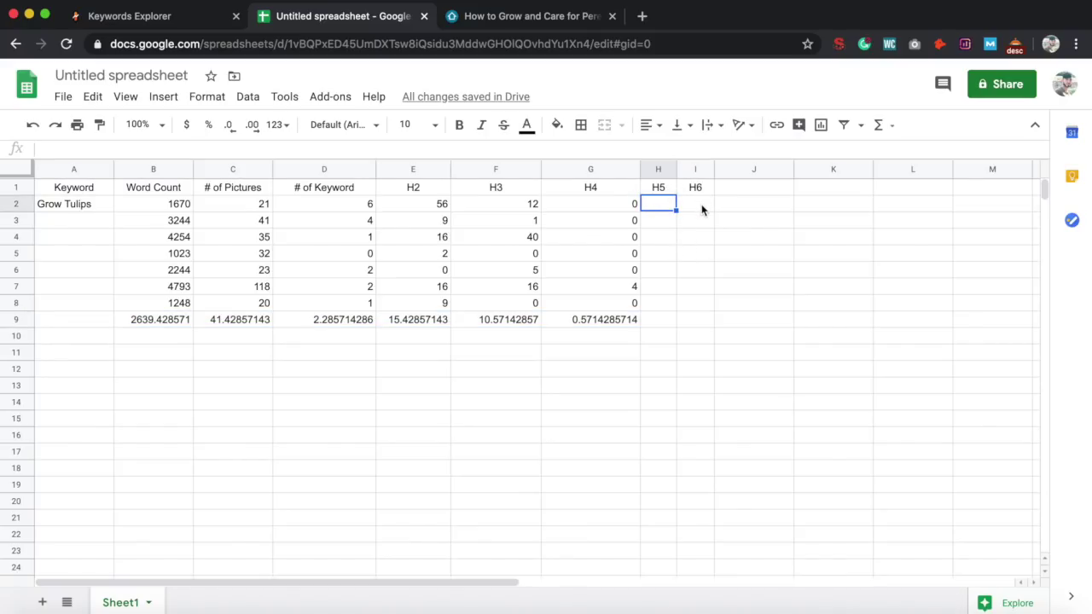
left_click(655, 204)
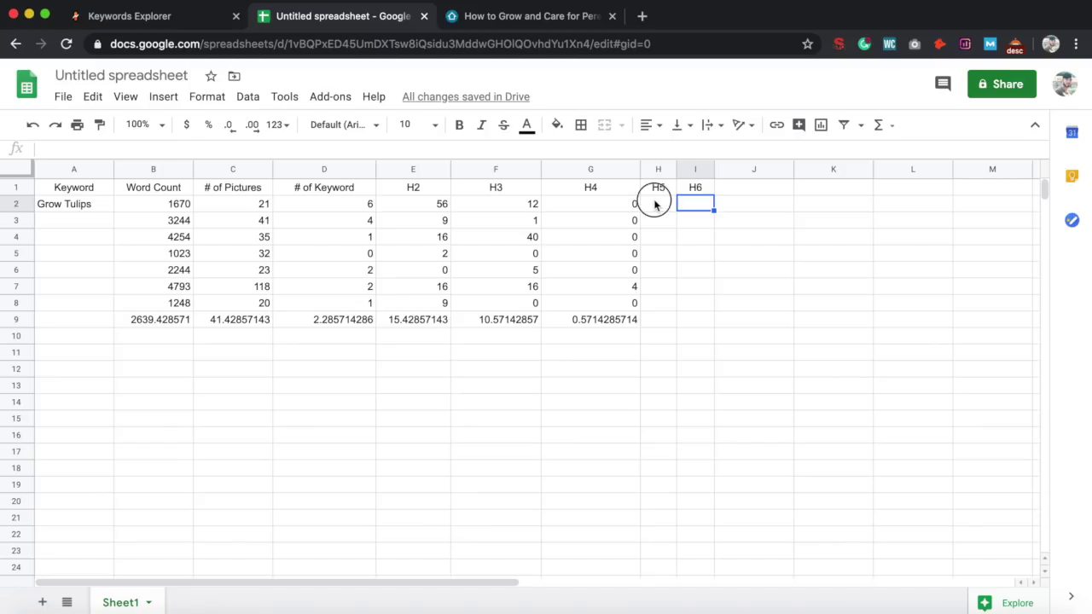
left_click(668, 319)
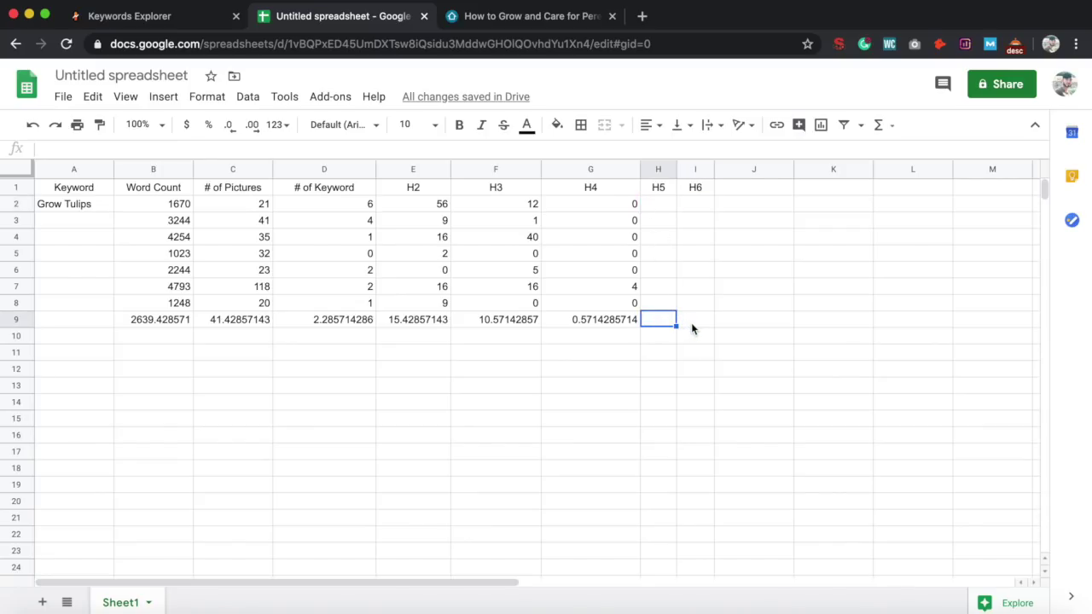
left_click(691, 322)
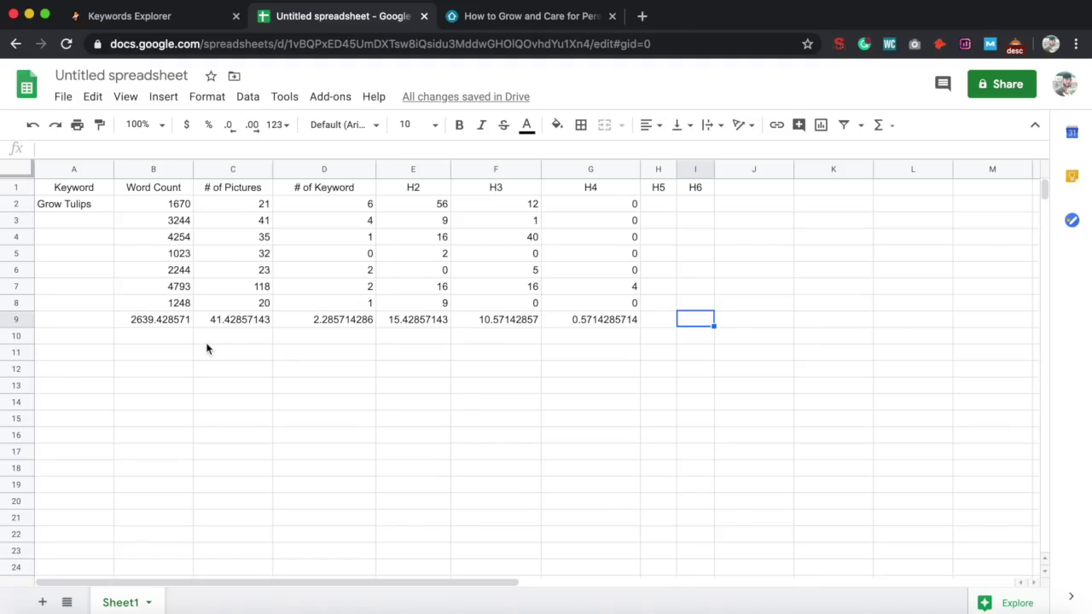
left_click(147, 334)
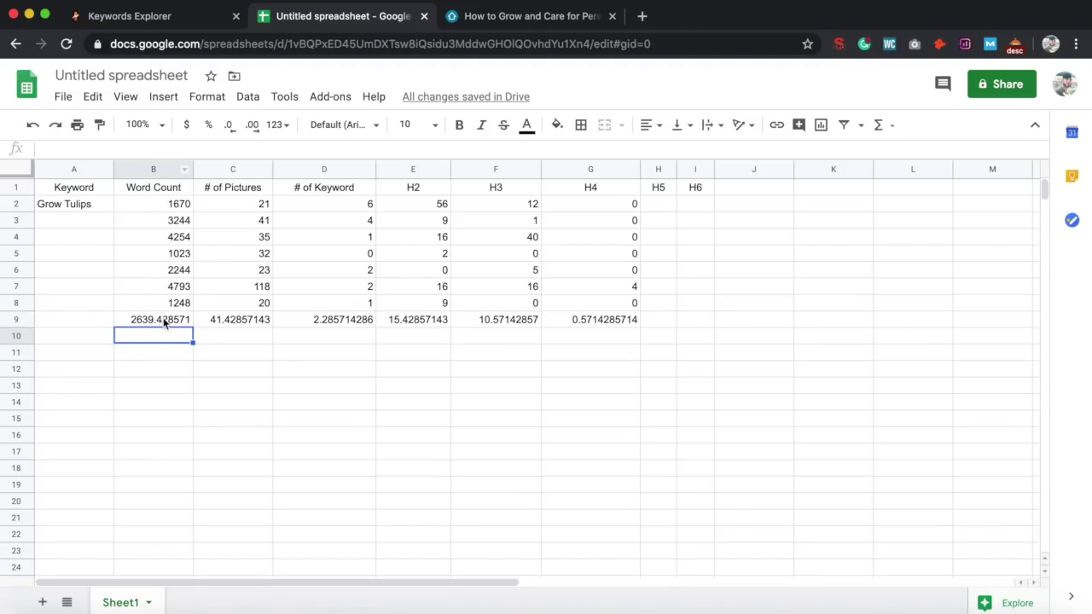
left_click(163, 318)
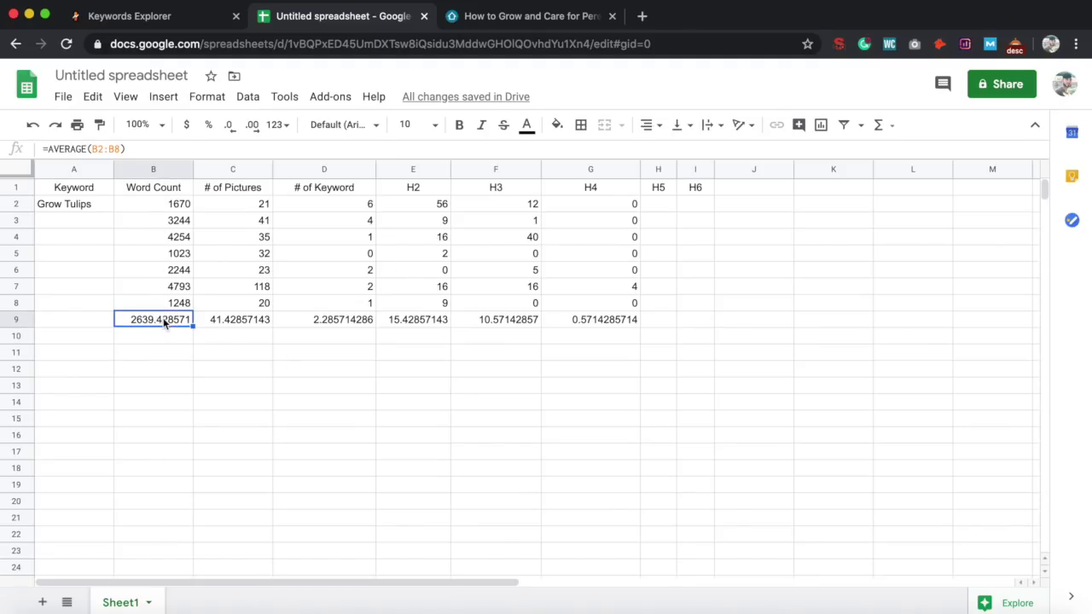
left_click(242, 322)
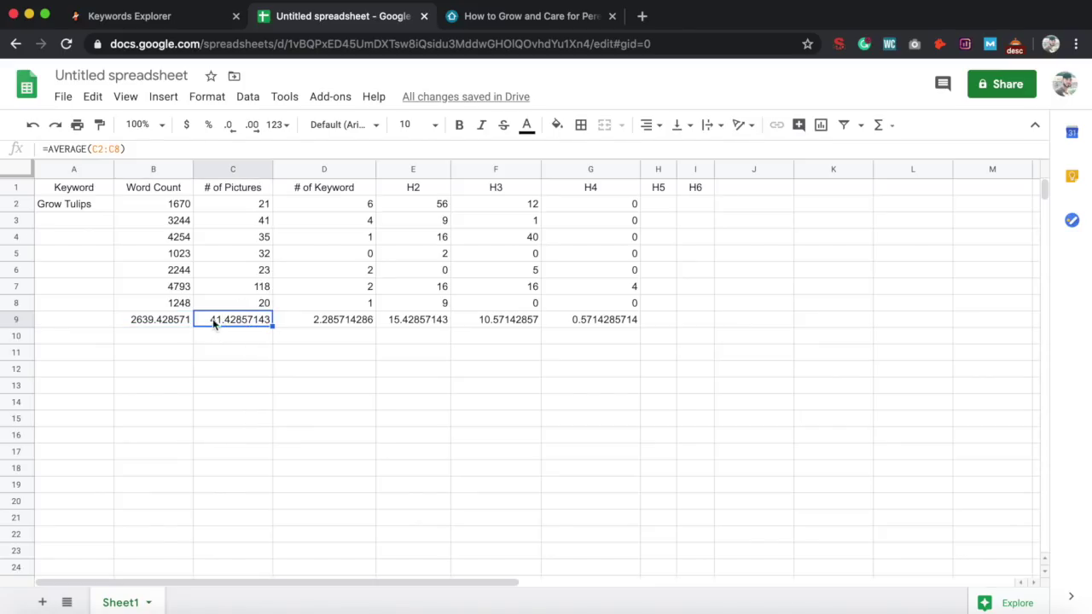
left_click(355, 320)
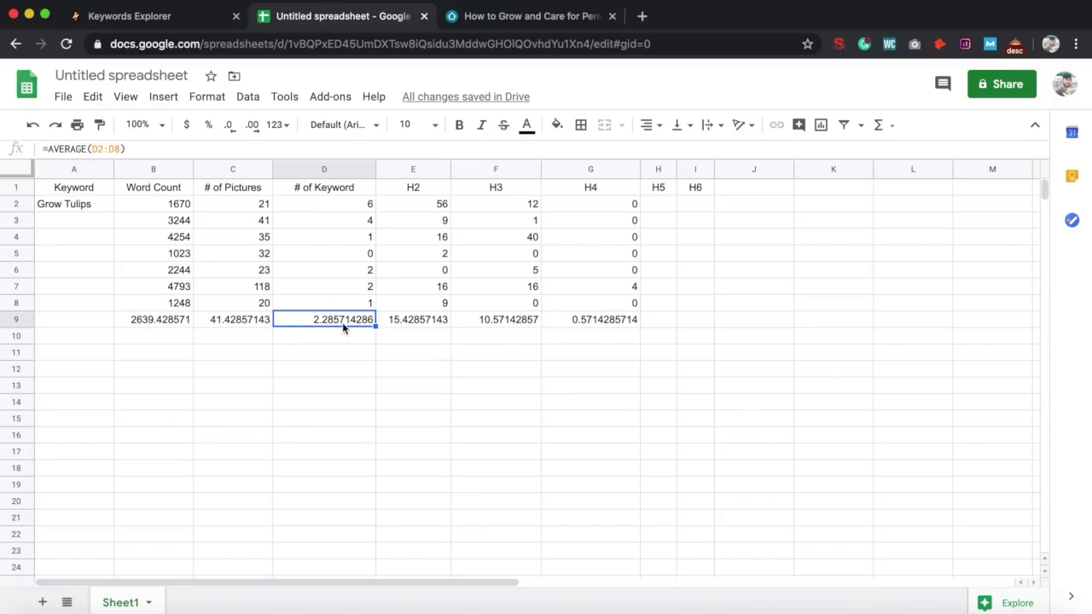
left_click(421, 318)
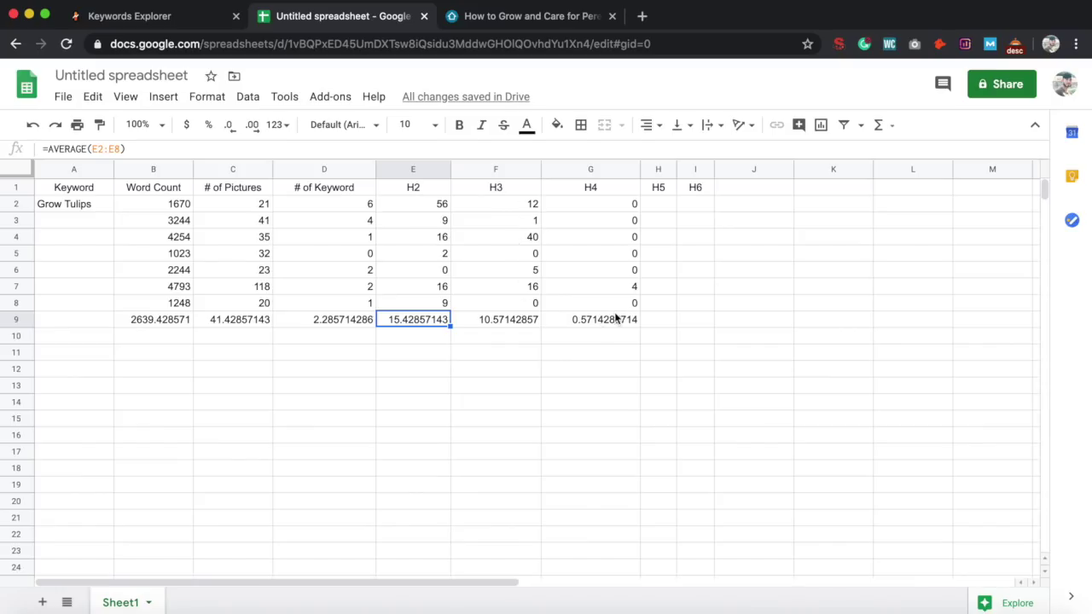
left_click(550, 367)
left_click(89, 336)
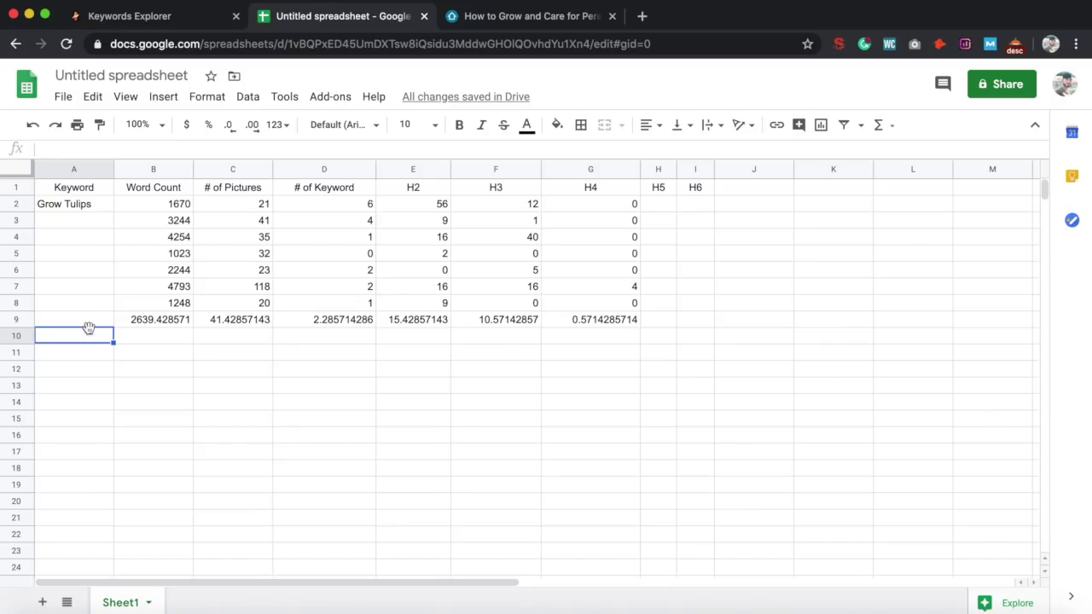
left_click_drag(85, 205, 100, 299)
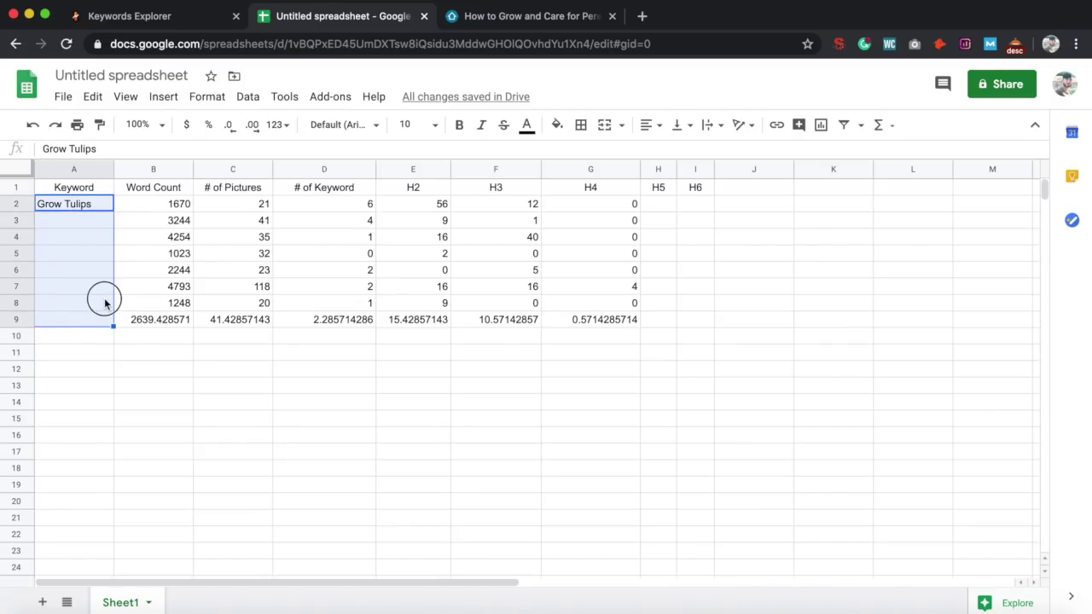
left_click(100, 300)
left_click(99, 204)
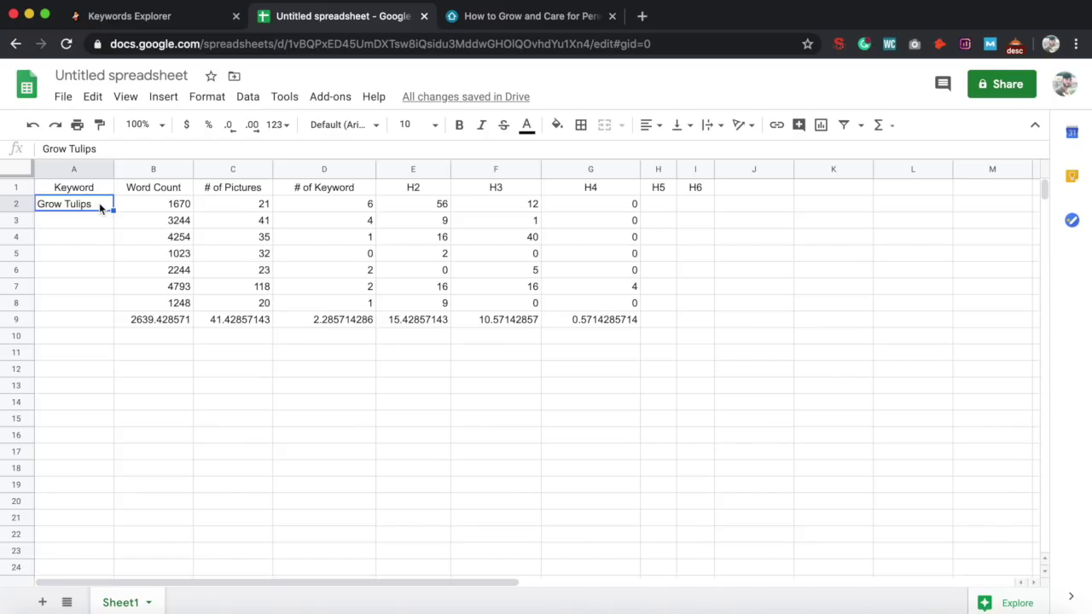
left_click(93, 223)
left_click(93, 205)
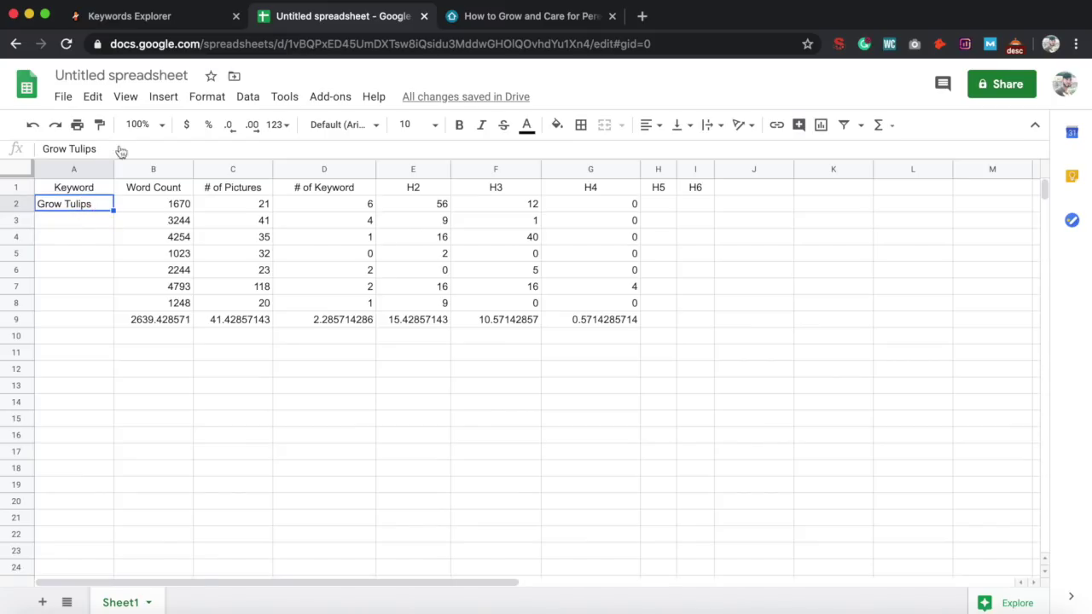
left_click(195, 19)
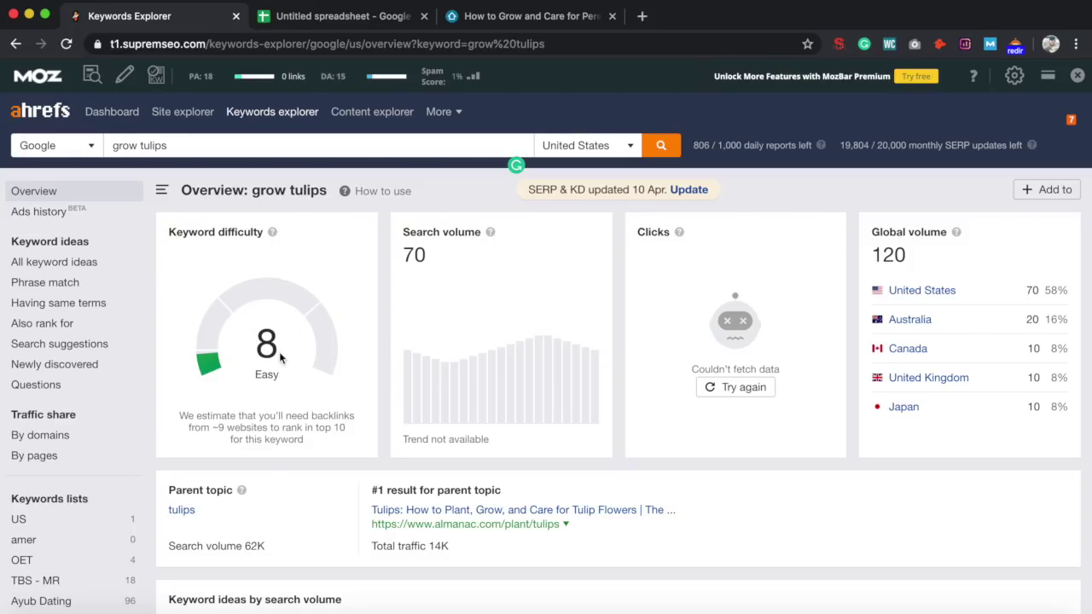
left_click(355, 10)
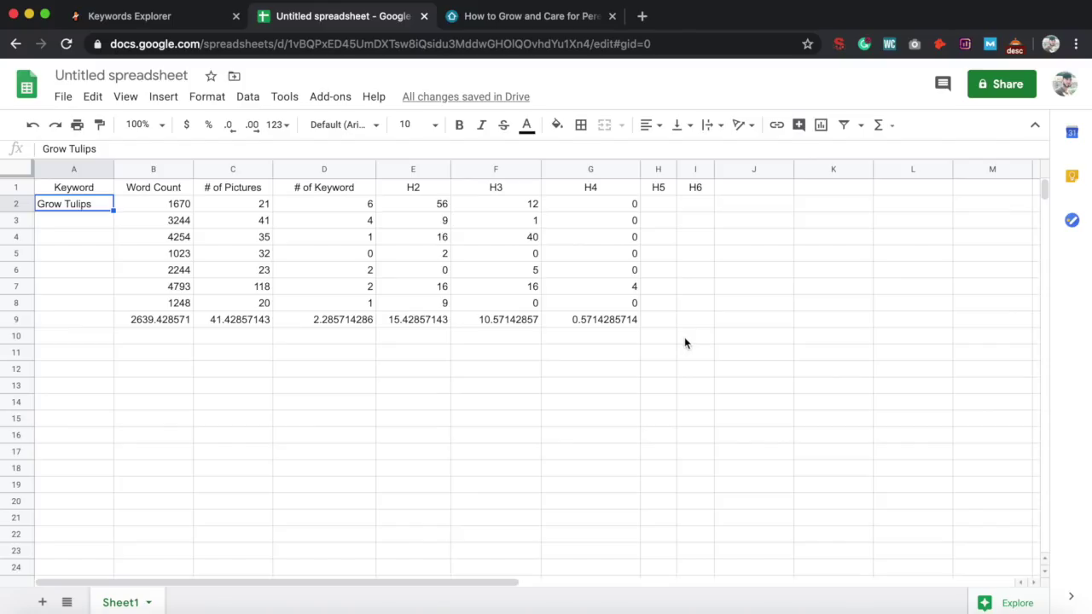
left_click(721, 339)
left_click_drag(721, 339, 746, 354)
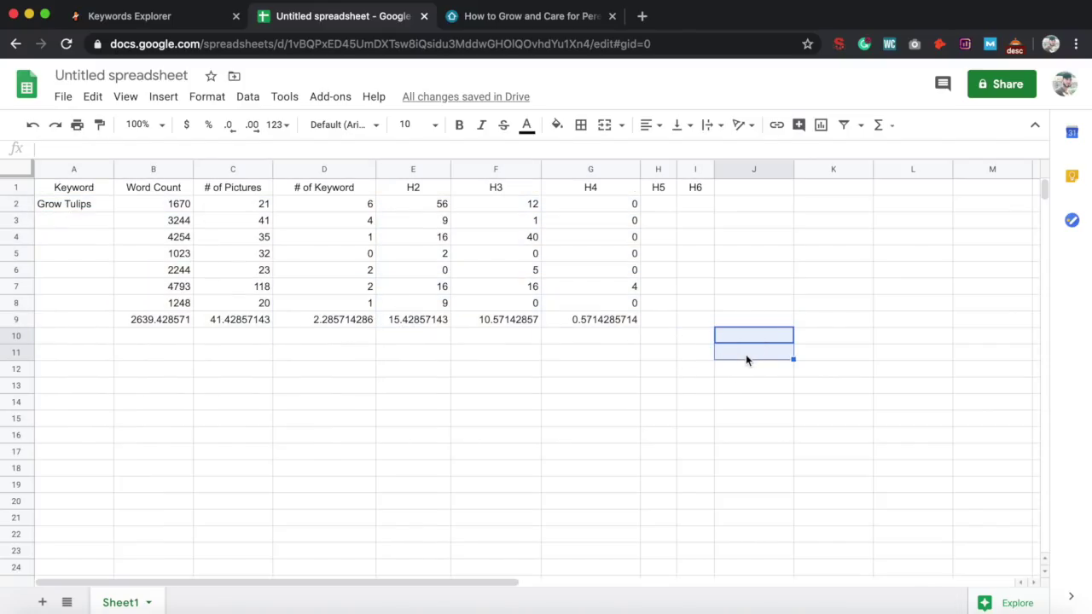
left_click(709, 319)
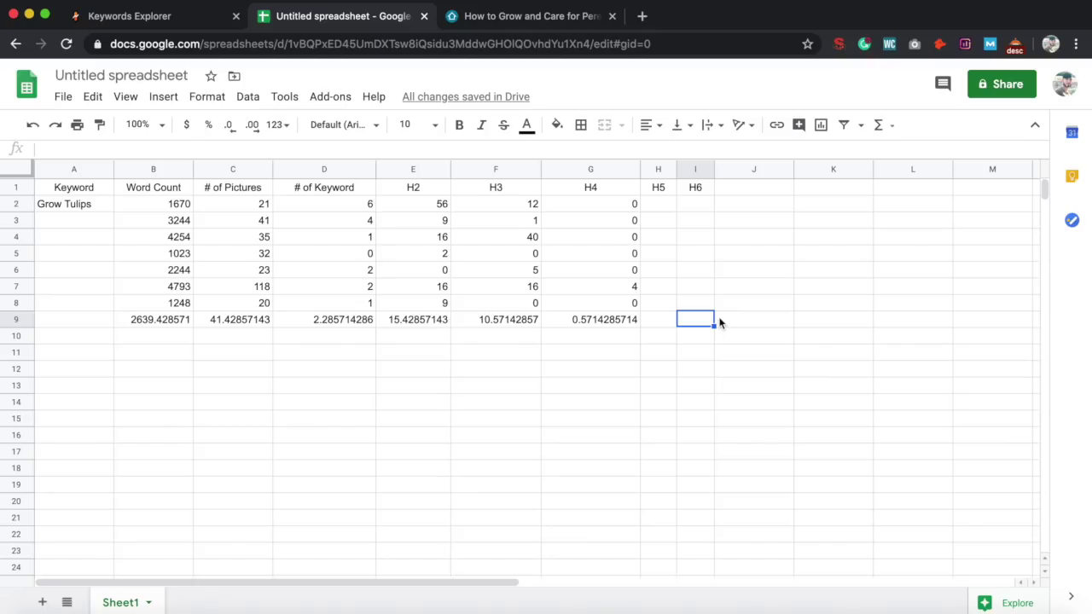